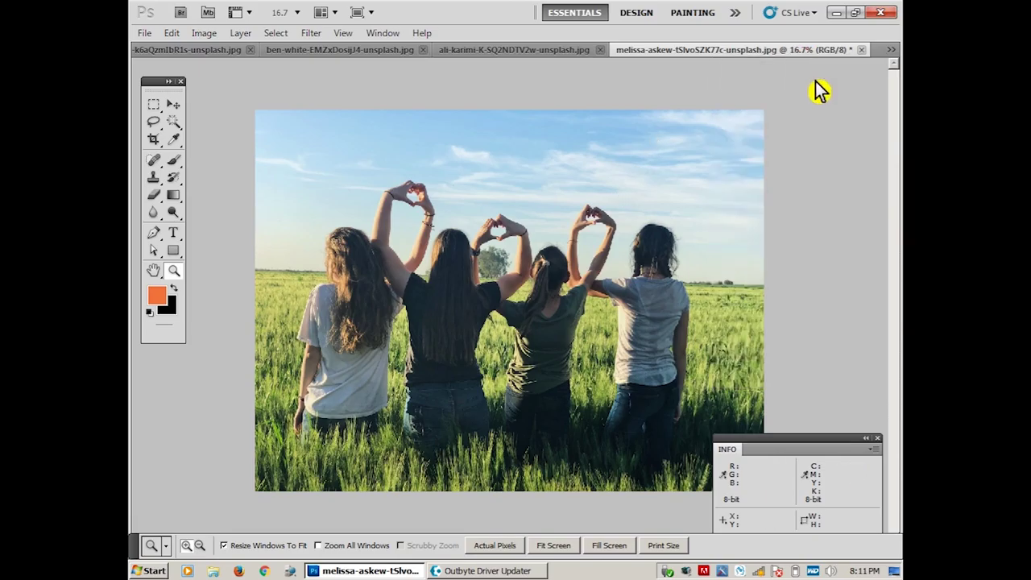
# Step: Move the panel group, show the Layers list with the Background layer, and toggle the Info panel off and on
pyautogui.moveTo(795, 70); pyautogui.dragTo(805, 92)
pyautogui.click(778, 94)
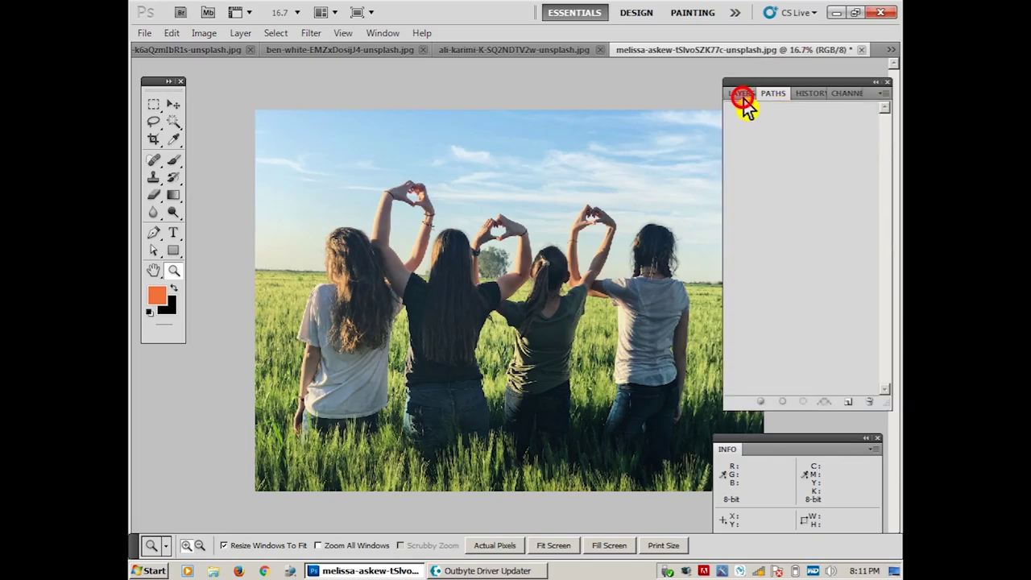
pyautogui.click(743, 96)
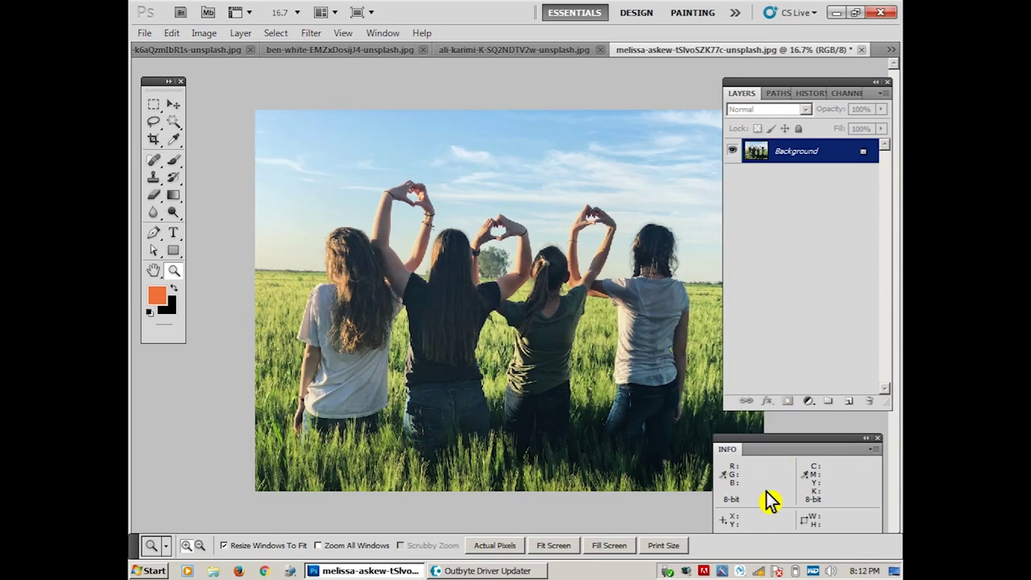
pyautogui.press('F8')
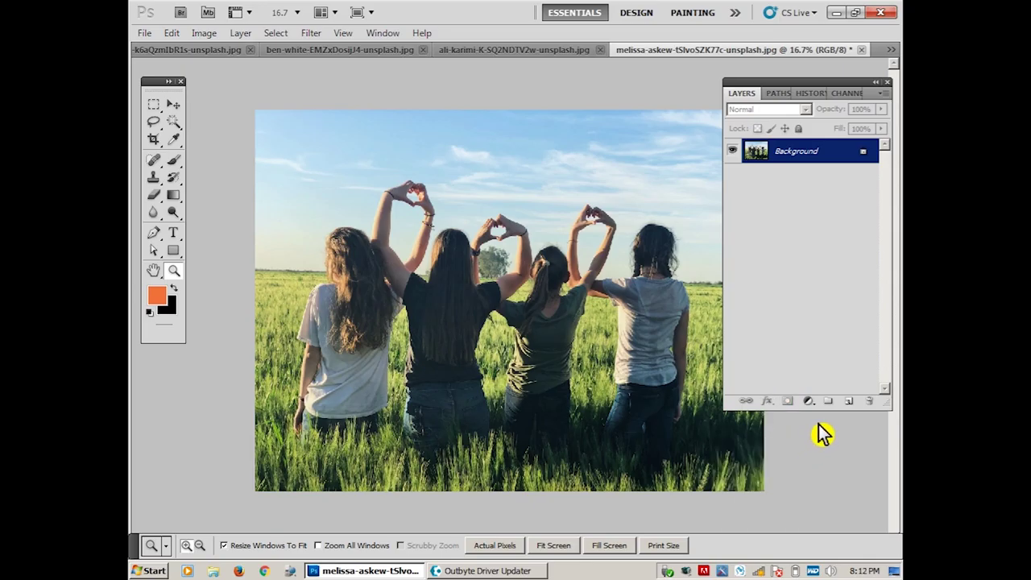
pyautogui.press('F8')
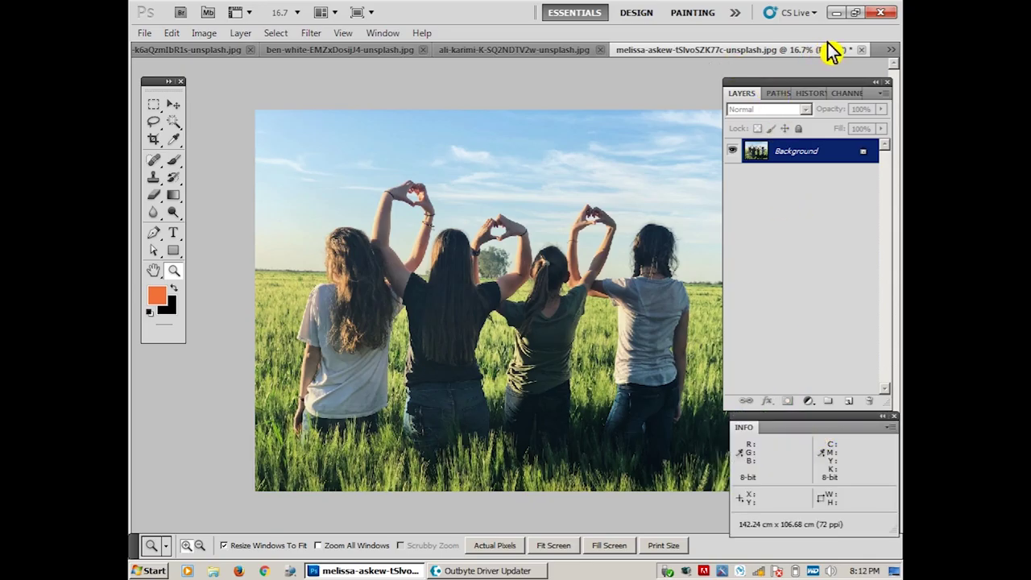
# Step: Browse the open photos and check the image mode, then return to the four-girls field photo
pyautogui.click(562, 53)
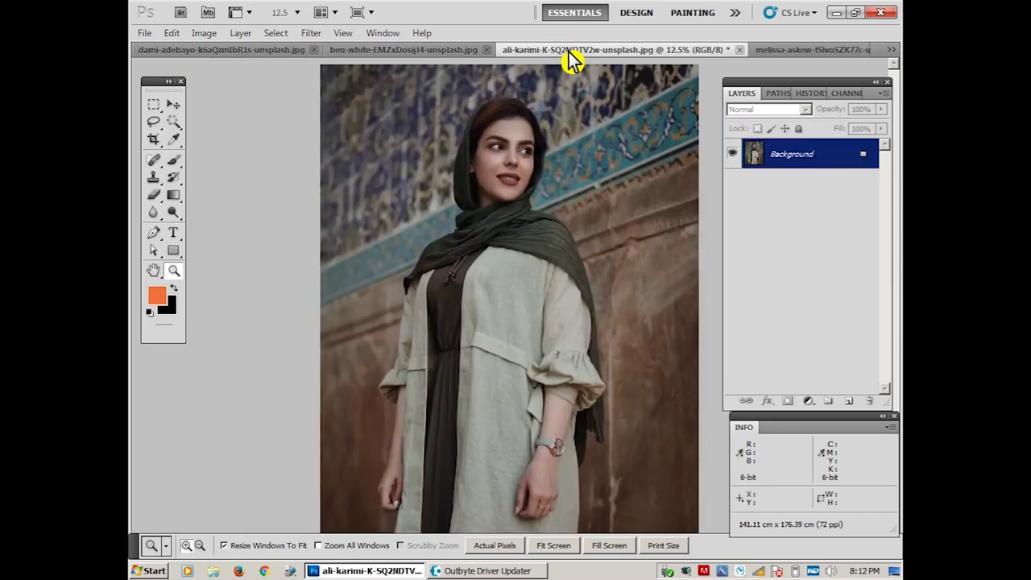
pyautogui.click(453, 55)
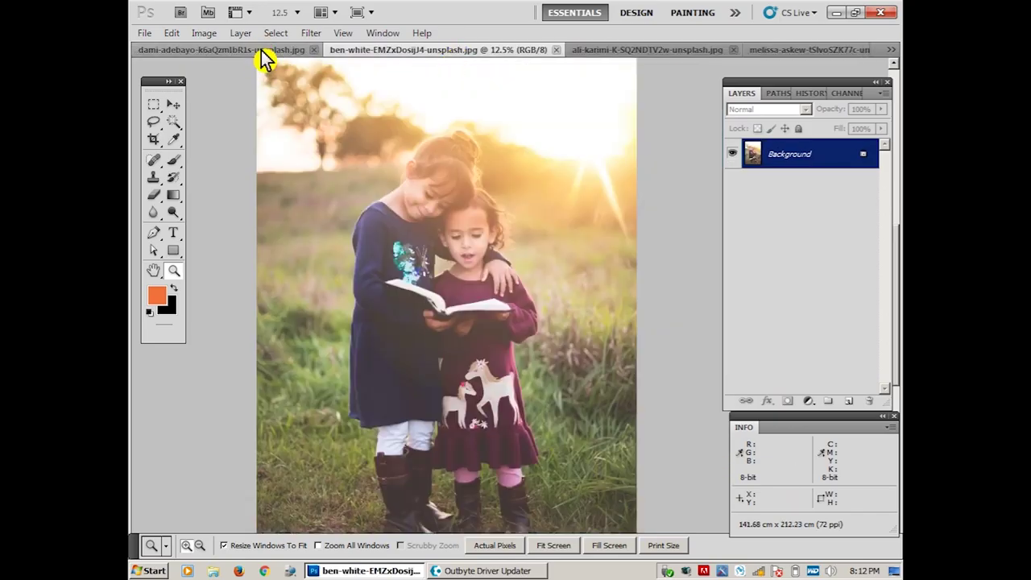
pyautogui.click(263, 52)
pyautogui.click(214, 35)
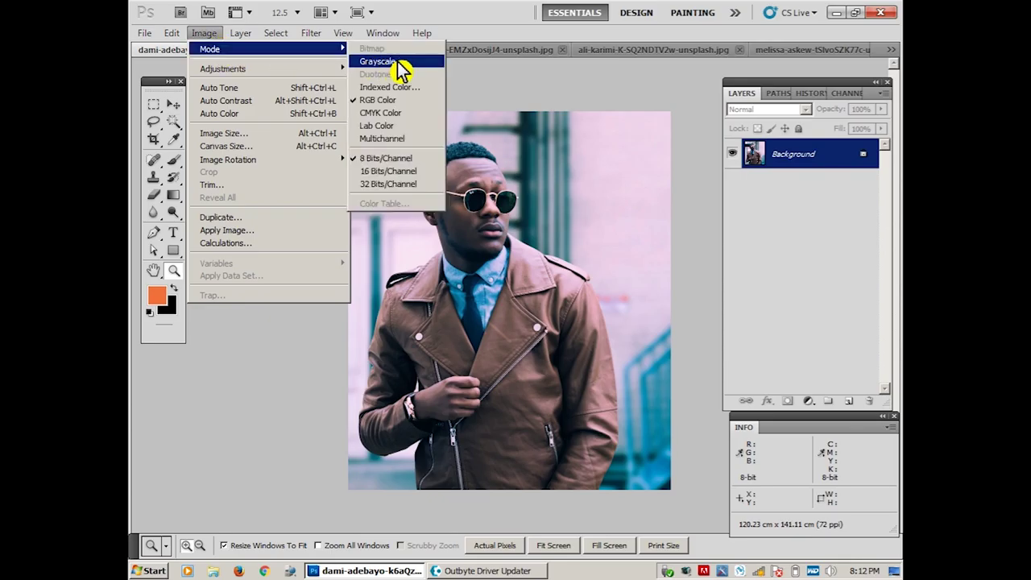
pyautogui.moveTo(211, 50)
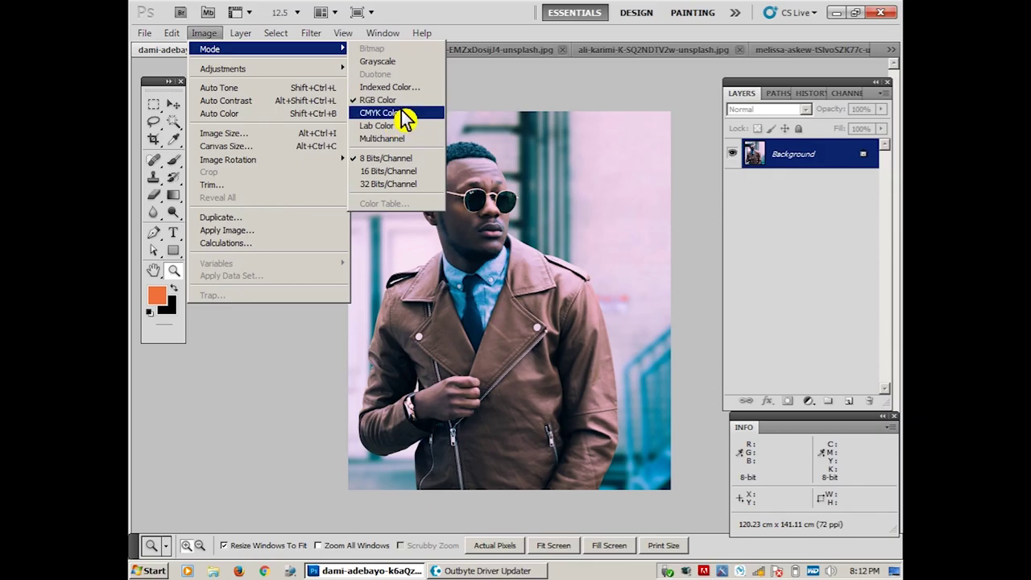
pyautogui.click(661, 101)
pyautogui.click(788, 50)
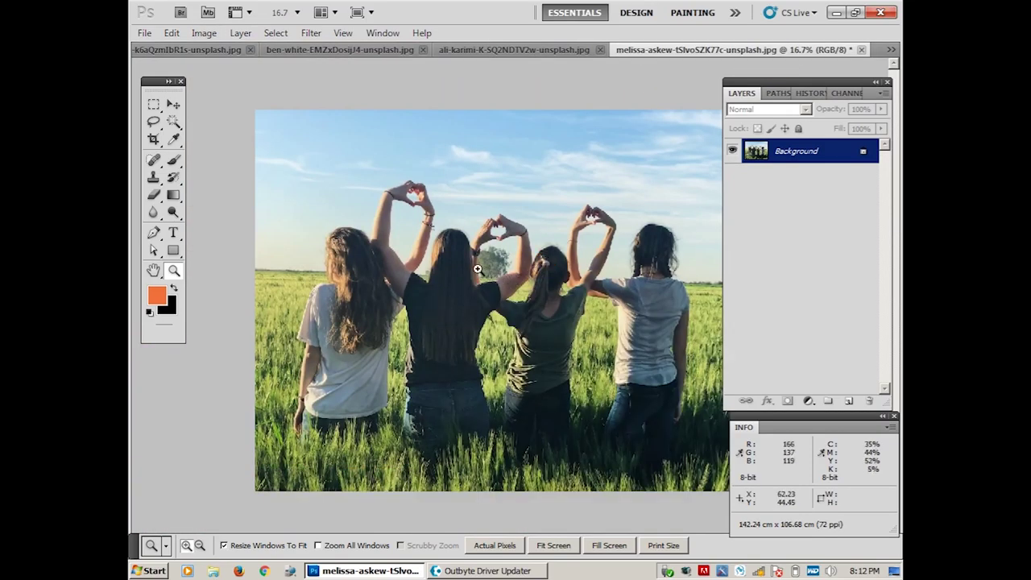
# Step: Hide the panels, zoom the field photo to 25% on the girls, pan, then restore the panels
pyautogui.hotkey('ctrl', '0')
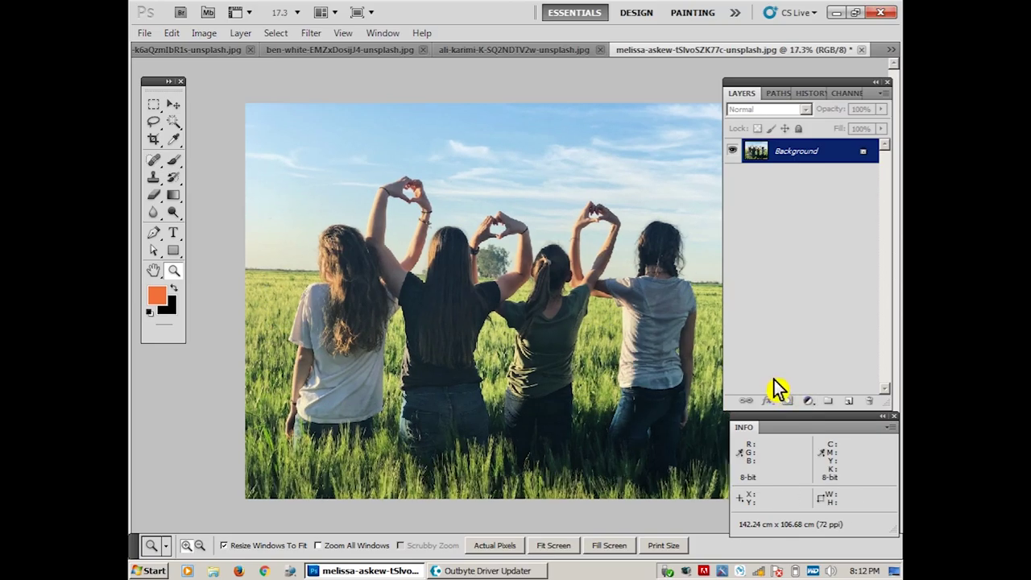
pyautogui.hotkey('shift', 'Tab')
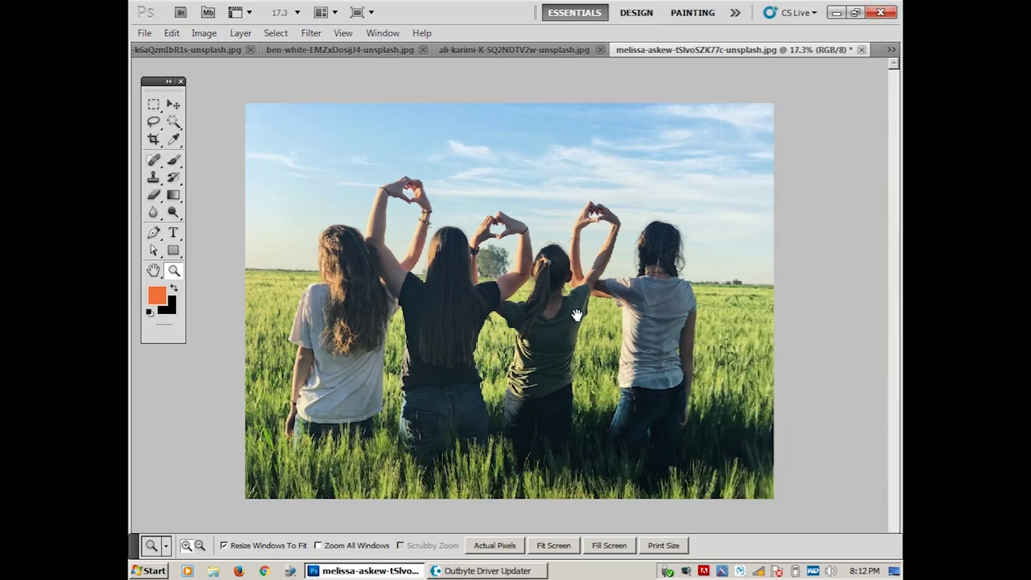
pyautogui.click(552, 304)
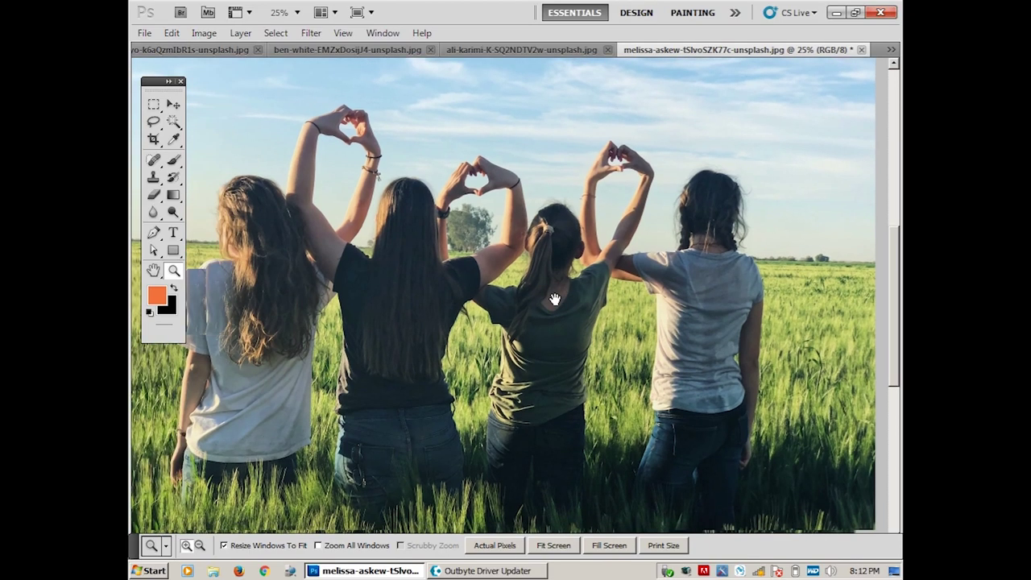
pyautogui.moveTo(500, 310); pyautogui.dragTo(548, 269)
pyautogui.hotkey('shift', 'Tab')
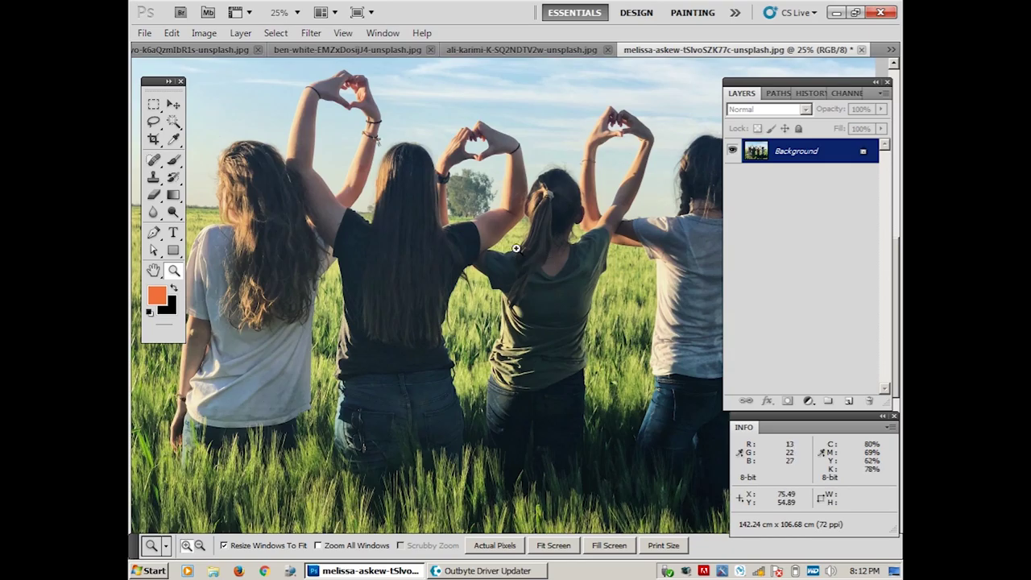
pyautogui.click(183, 36)
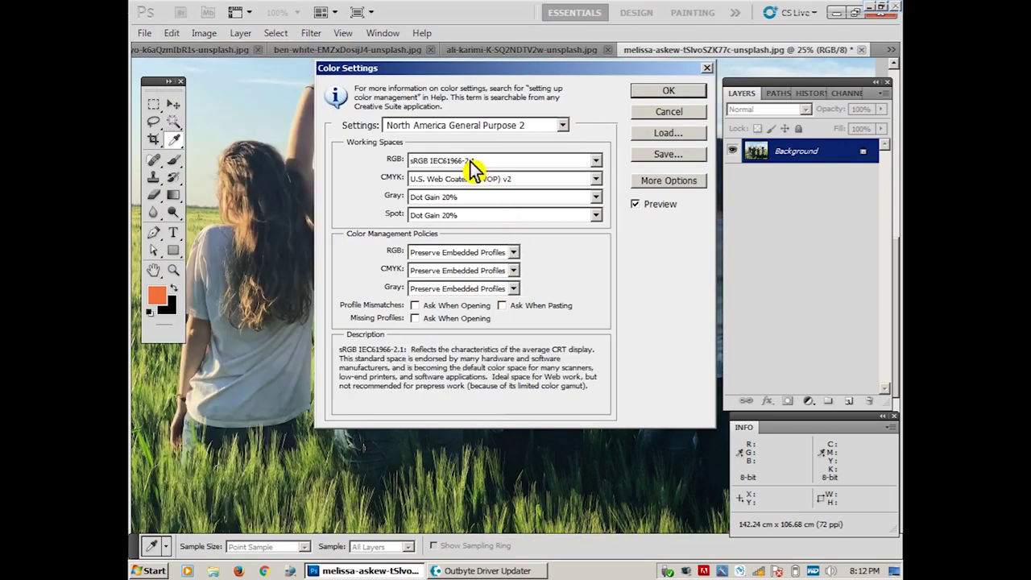
# Step: Set the Color Settings RGB working space to Adobe RGB (1998) and confirm
pyautogui.click(471, 161)
pyautogui.click(461, 224)
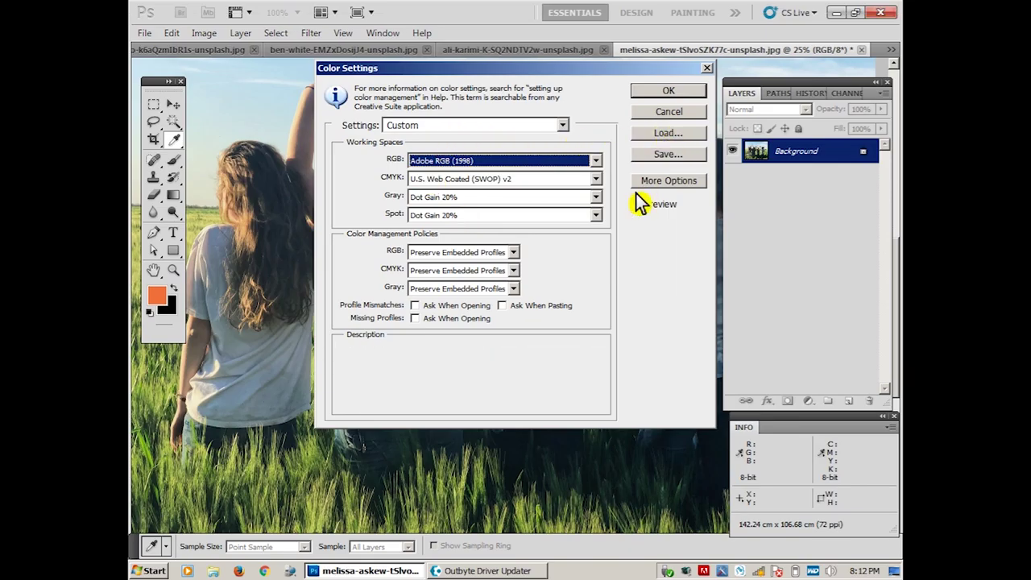
pyautogui.click(668, 91)
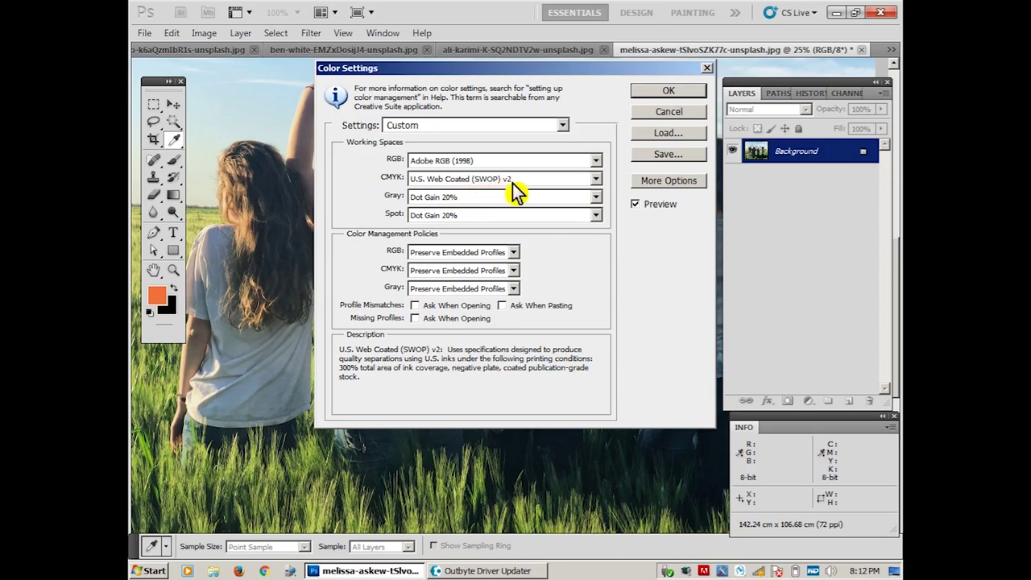
pyautogui.click(669, 91)
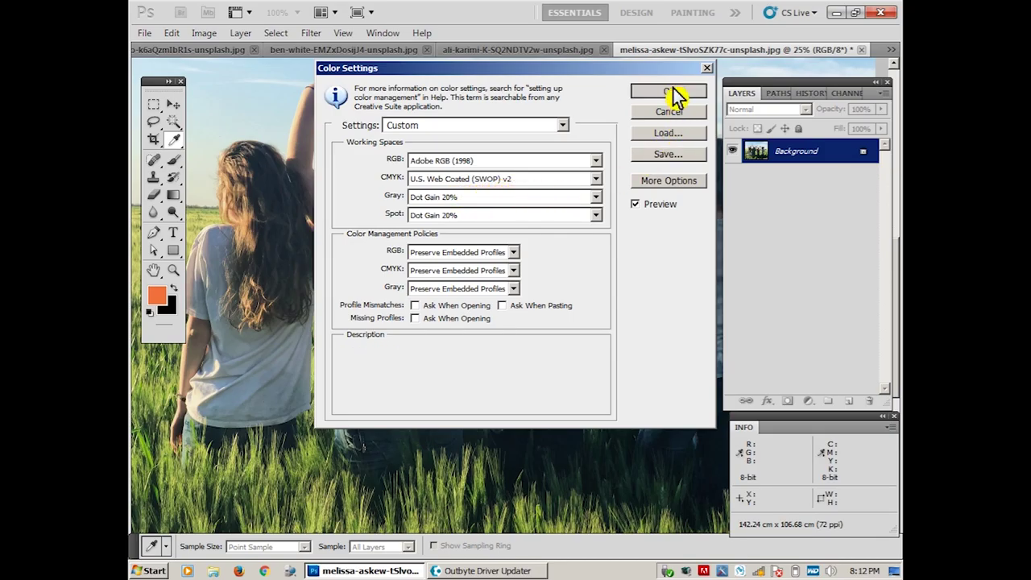
pyautogui.press('z')
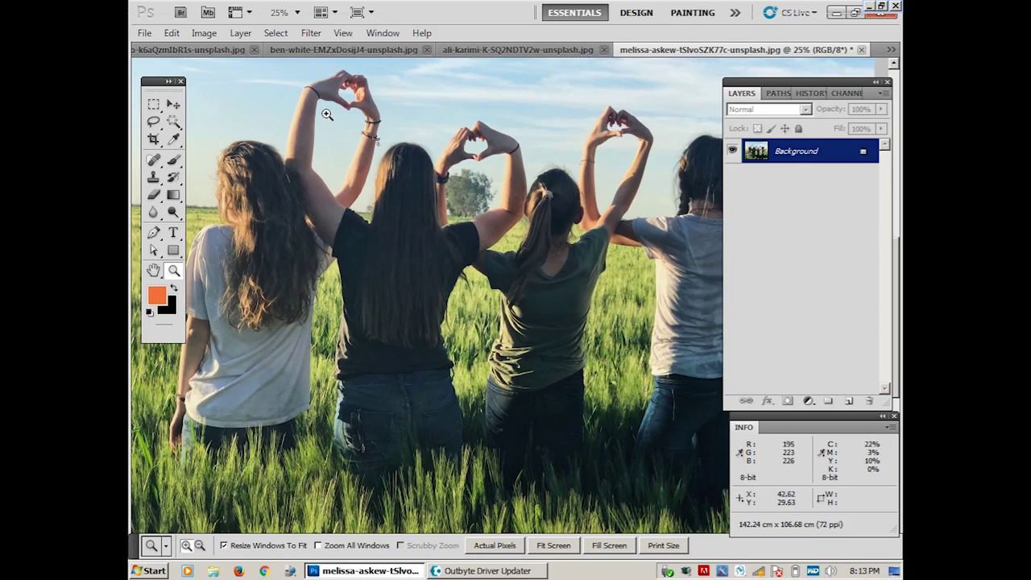
# Step: Open Levels and nudge the Blue and Green channel midtone sliders
pyautogui.click(205, 33)
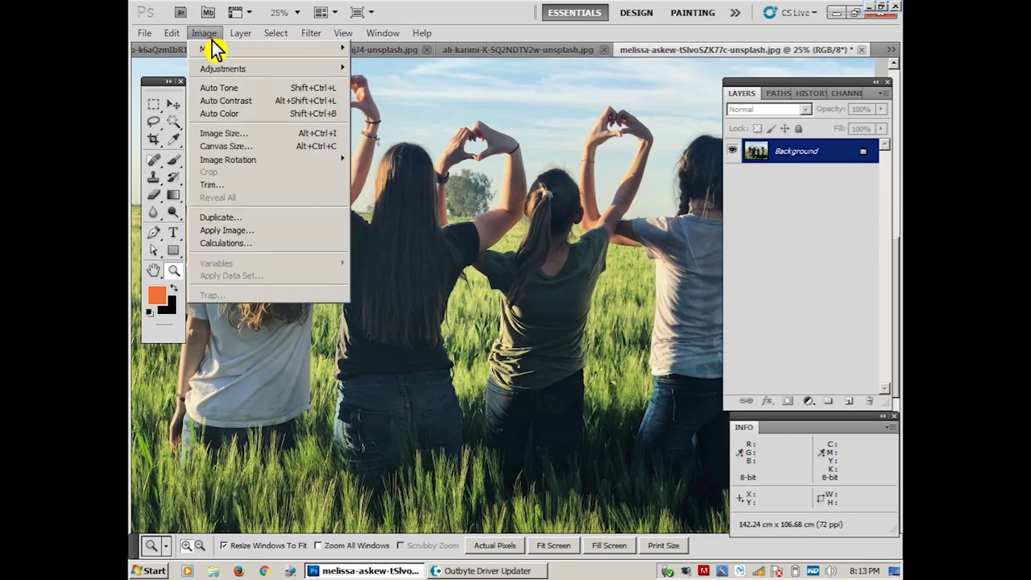
pyautogui.moveTo(242, 68)
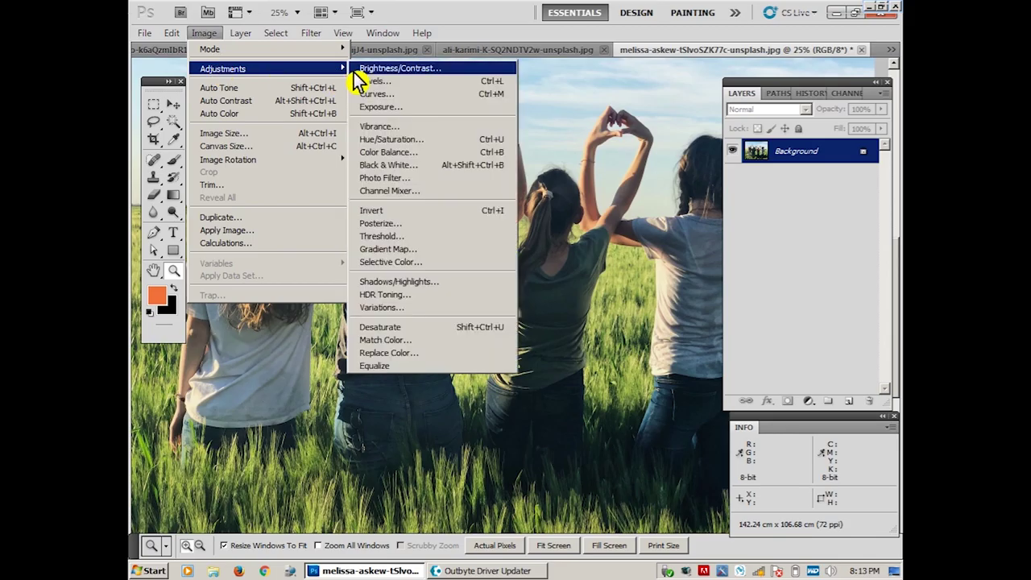
pyautogui.click(385, 81)
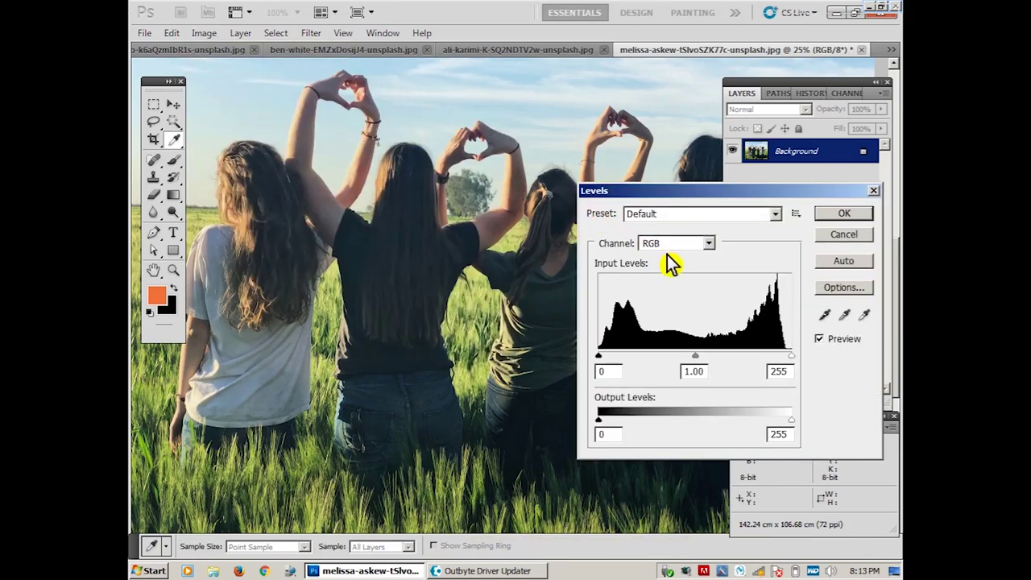
pyautogui.click(670, 249)
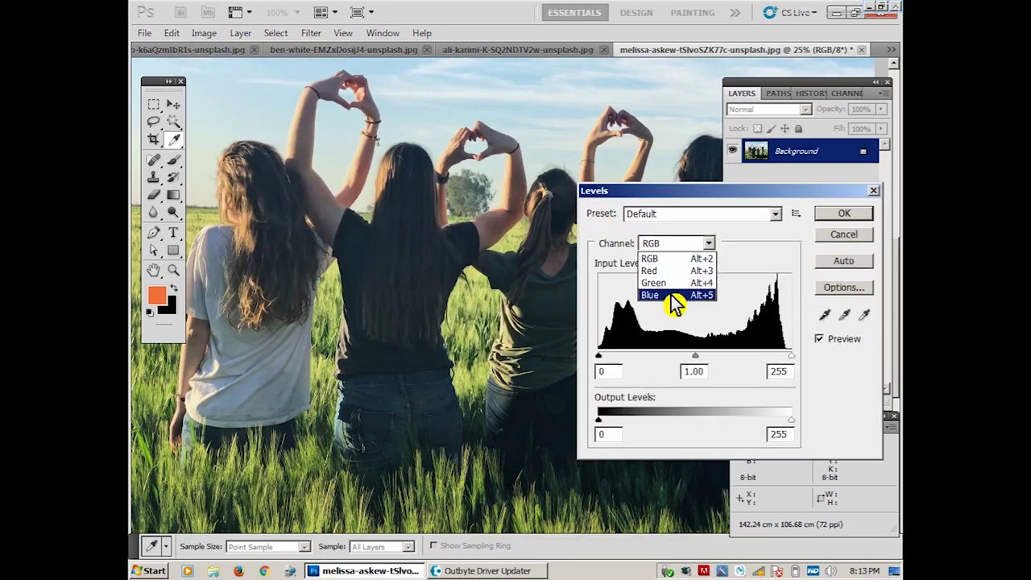
pyautogui.click(669, 294)
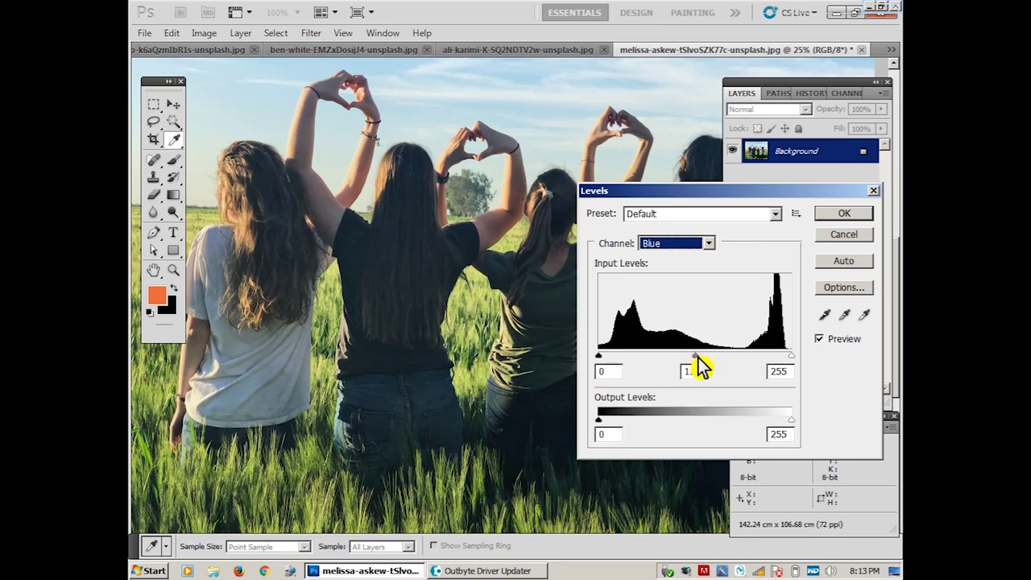
pyautogui.moveTo(694, 356); pyautogui.dragTo(688, 355)
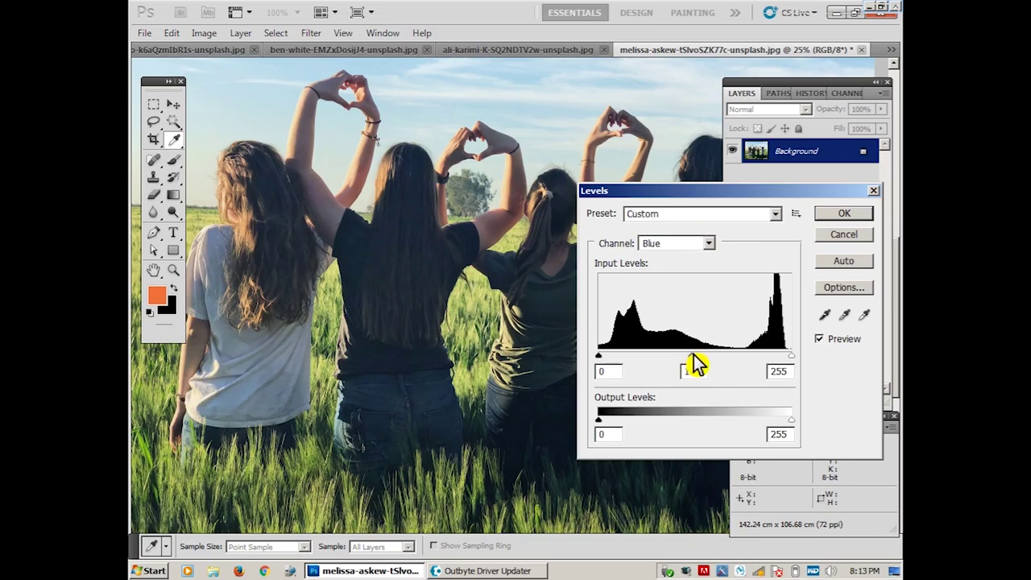
pyautogui.click(683, 250)
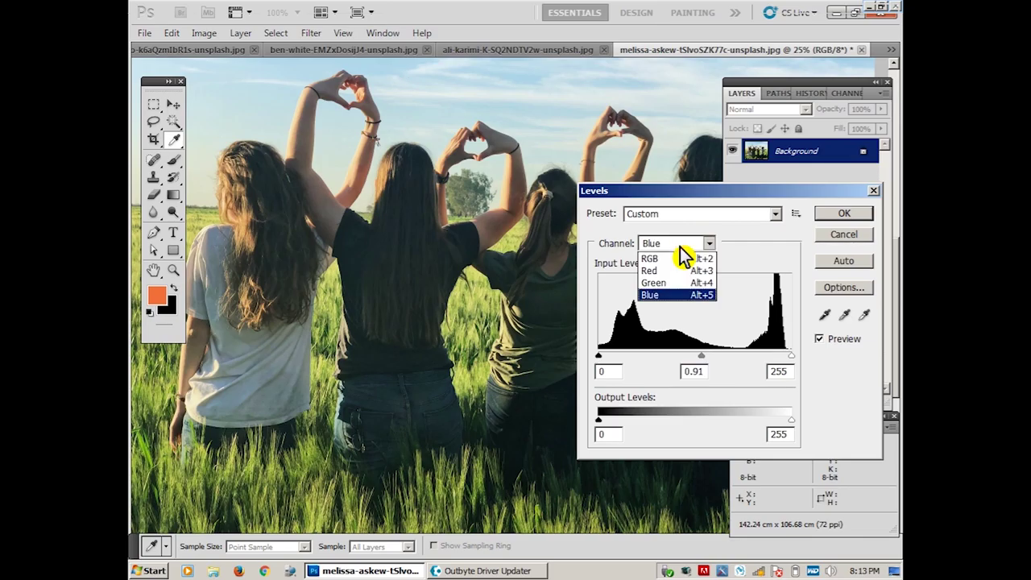
pyautogui.click(703, 280)
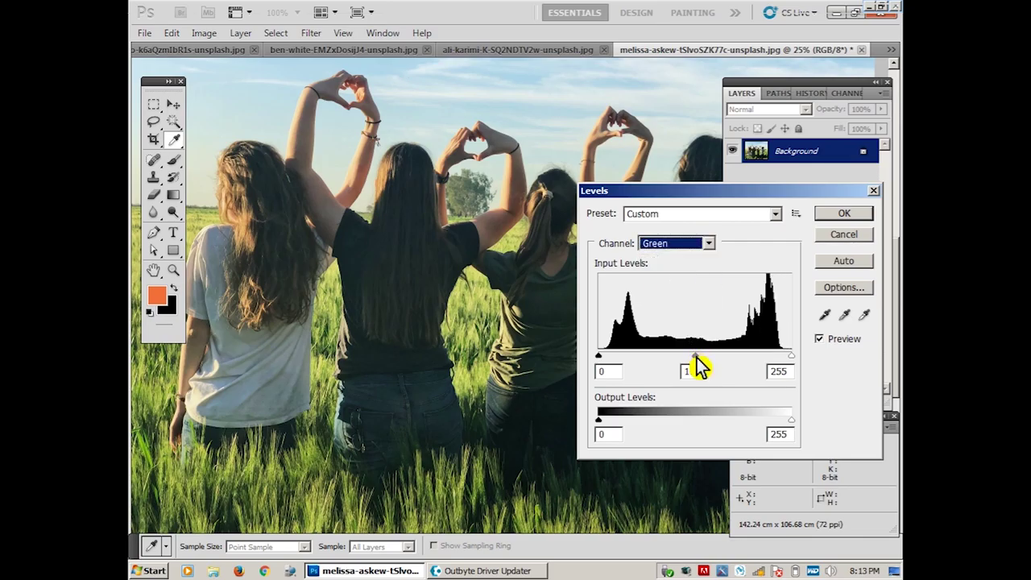
pyautogui.moveTo(696, 357); pyautogui.dragTo(700, 358)
# Step: Set the Red and Blue channel midtones to 0.87 and move the Levels window aside
pyautogui.click(679, 242)
pyautogui.click(674, 269)
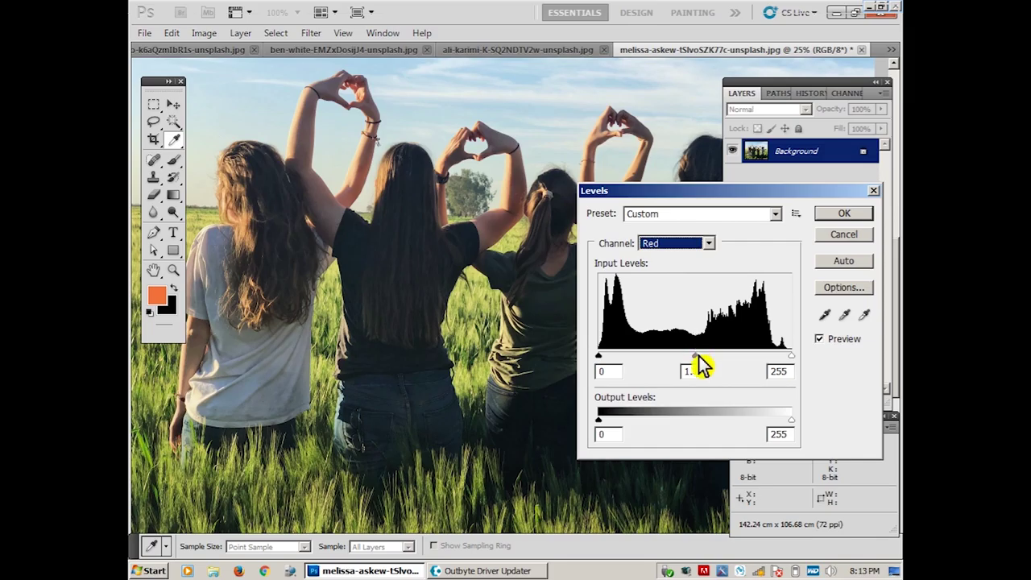
pyautogui.moveTo(697, 358); pyautogui.dragTo(700, 357)
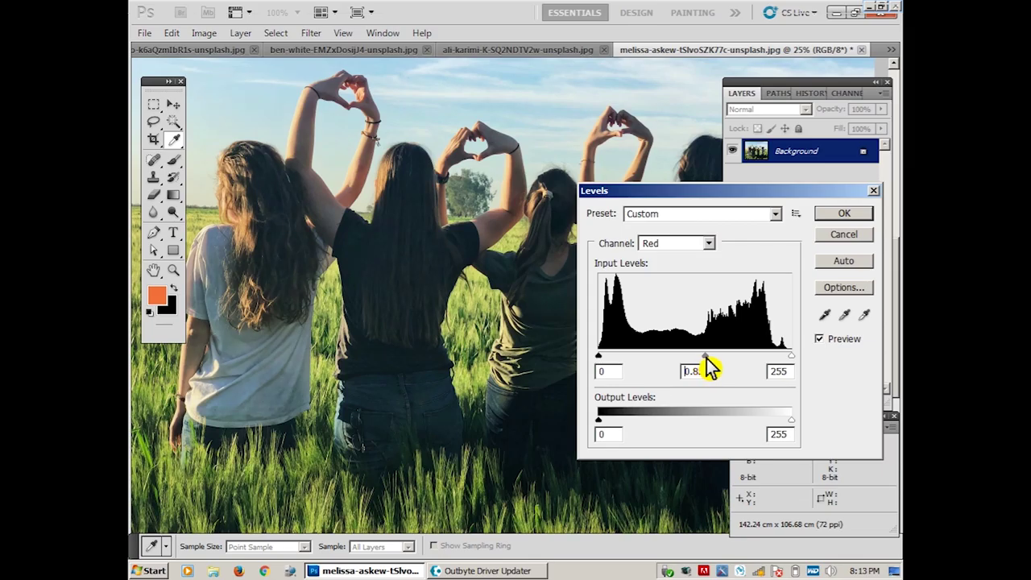
pyautogui.click(699, 244)
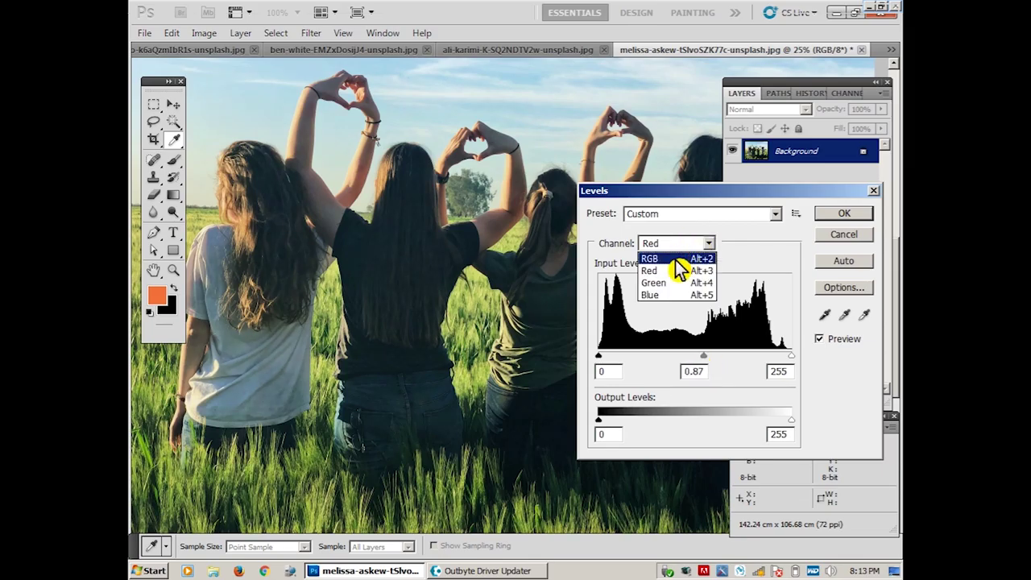
pyautogui.click(673, 256)
pyautogui.click(668, 245)
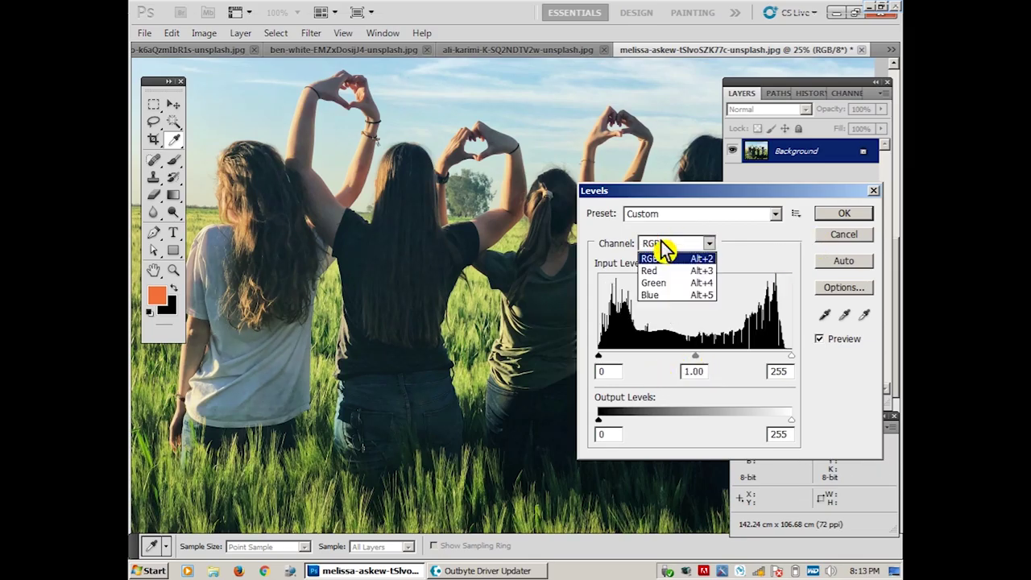
pyautogui.click(679, 295)
pyautogui.moveTo(696, 355); pyautogui.dragTo(704, 355)
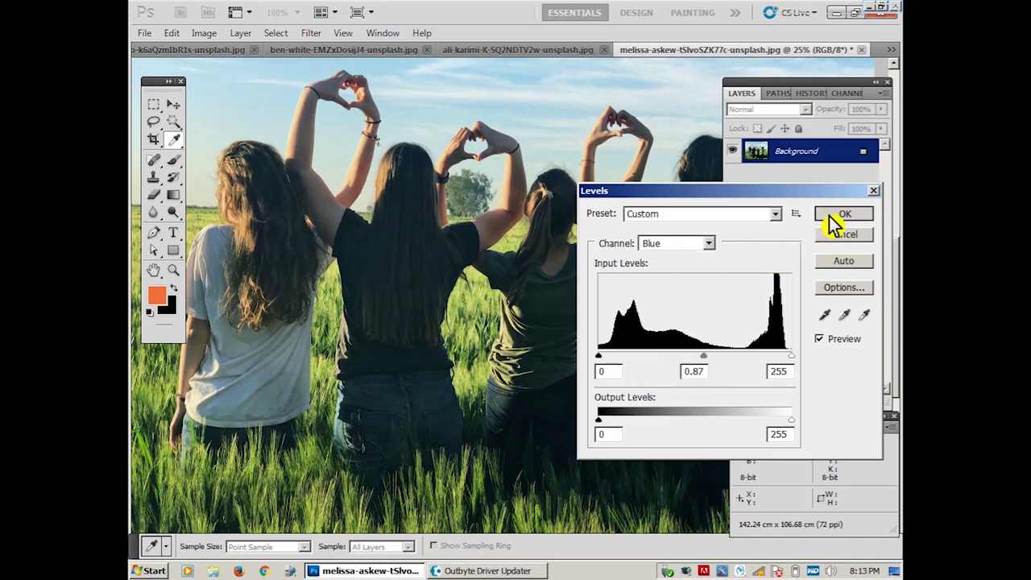
pyautogui.moveTo(743, 193)
pyautogui.mouseDown()
pyautogui.moveTo(585, 219)
pyautogui.moveTo(556, 205)
pyautogui.mouseUp()
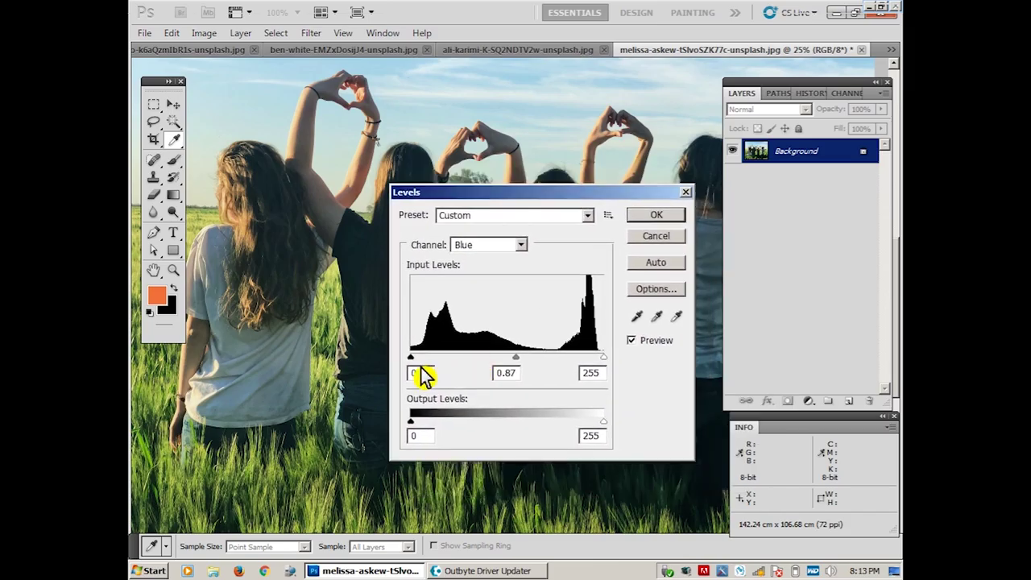
# Step: Set the Blue channel midtone to 0.88, testing the highlight and shadow sliders
pyautogui.doubleClick(413, 371)
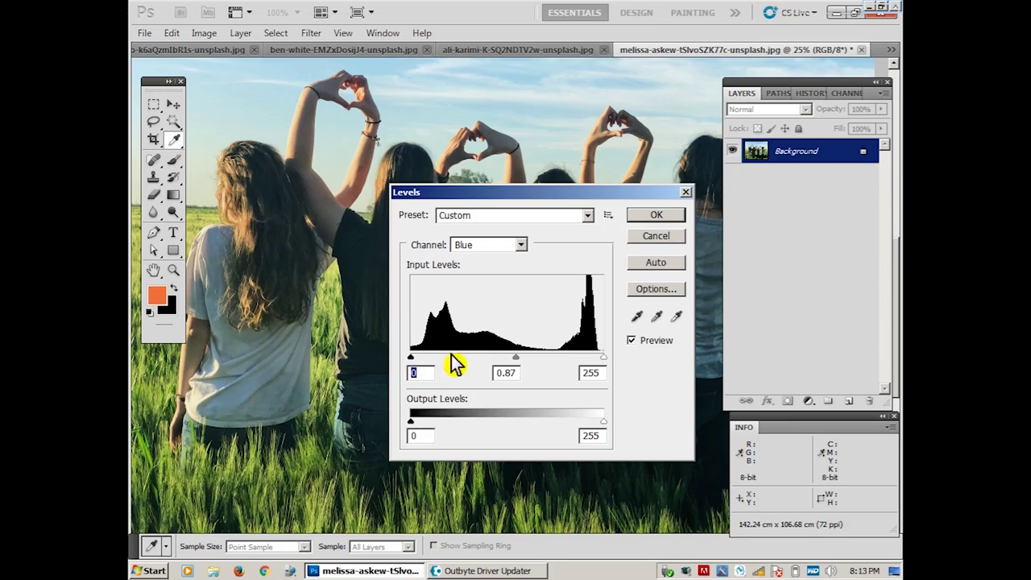
pyautogui.moveTo(517, 359); pyautogui.dragTo(512, 359)
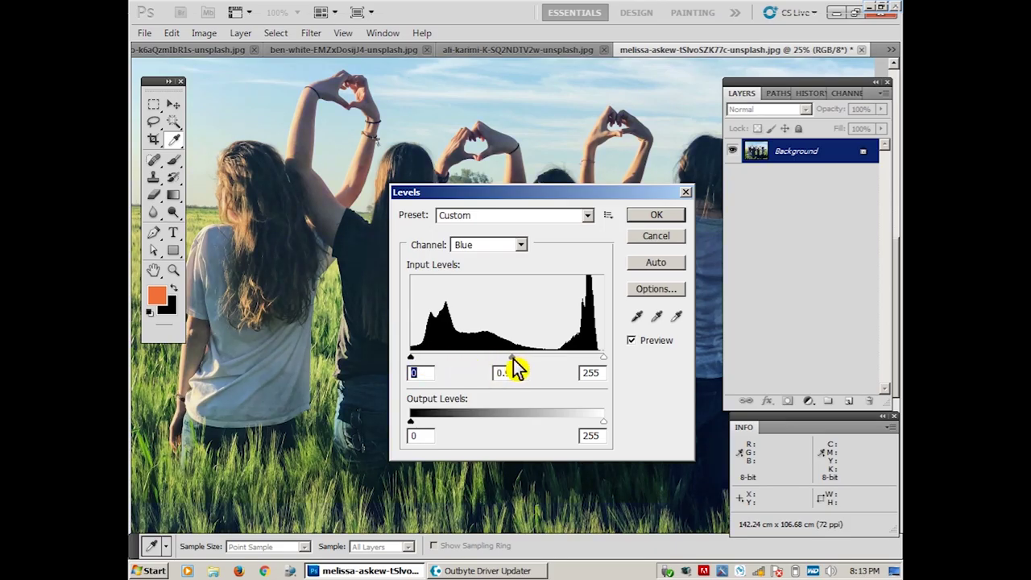
pyautogui.click(516, 359)
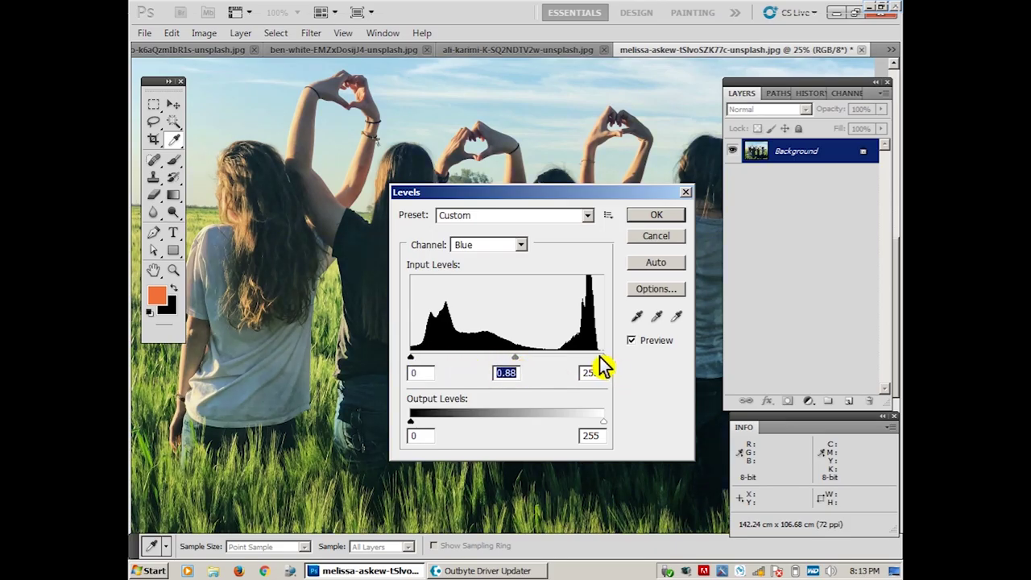
pyautogui.moveTo(604, 359)
pyautogui.mouseDown()
pyautogui.moveTo(526, 359)
pyautogui.moveTo(609, 358)
pyautogui.mouseUp()
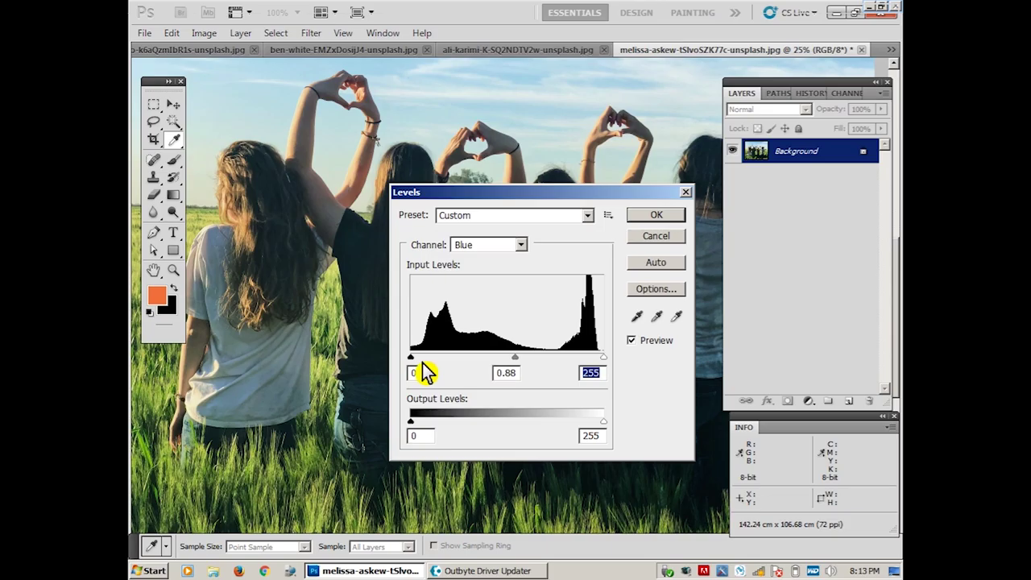
pyautogui.moveTo(410, 356)
pyautogui.mouseDown()
pyautogui.moveTo(485, 357)
pyautogui.moveTo(367, 360)
pyautogui.mouseUp()
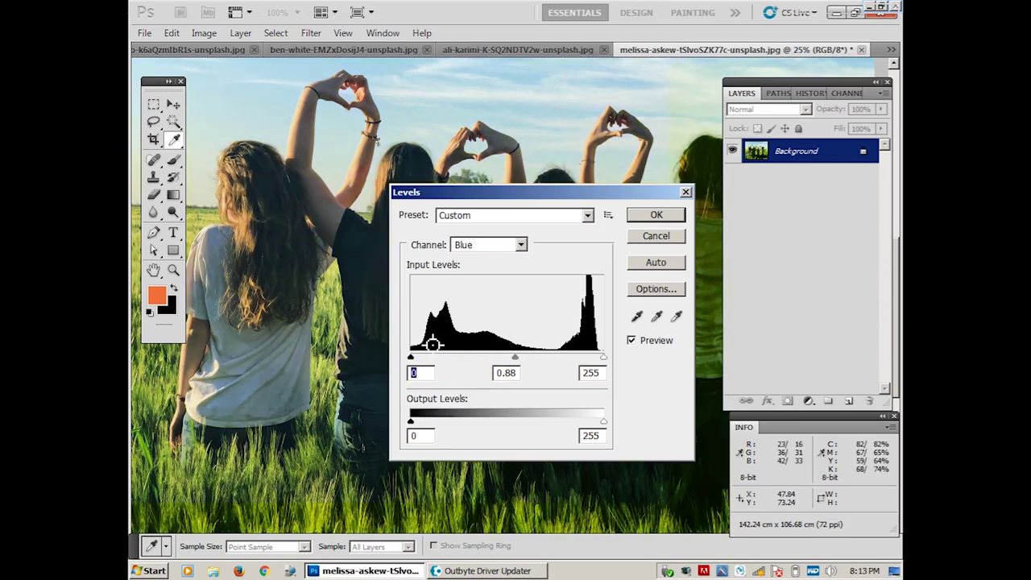
# Step: Switch Levels to the RGB composite and test darkening the overall shadows
pyautogui.click(499, 246)
pyautogui.click(481, 257)
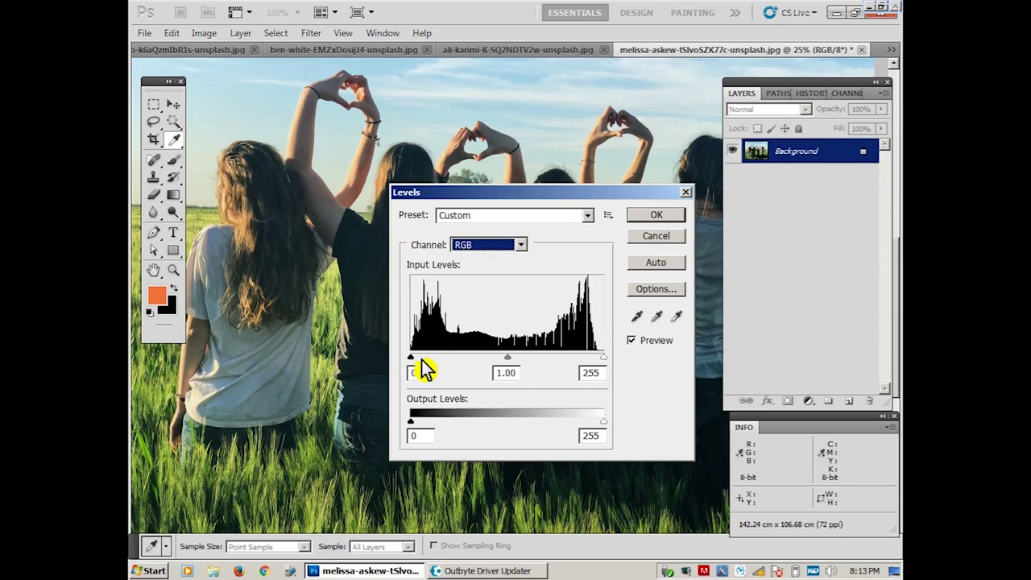
pyautogui.moveTo(412, 358)
pyautogui.mouseDown()
pyautogui.moveTo(498, 359)
pyautogui.moveTo(398, 358)
pyautogui.mouseUp()
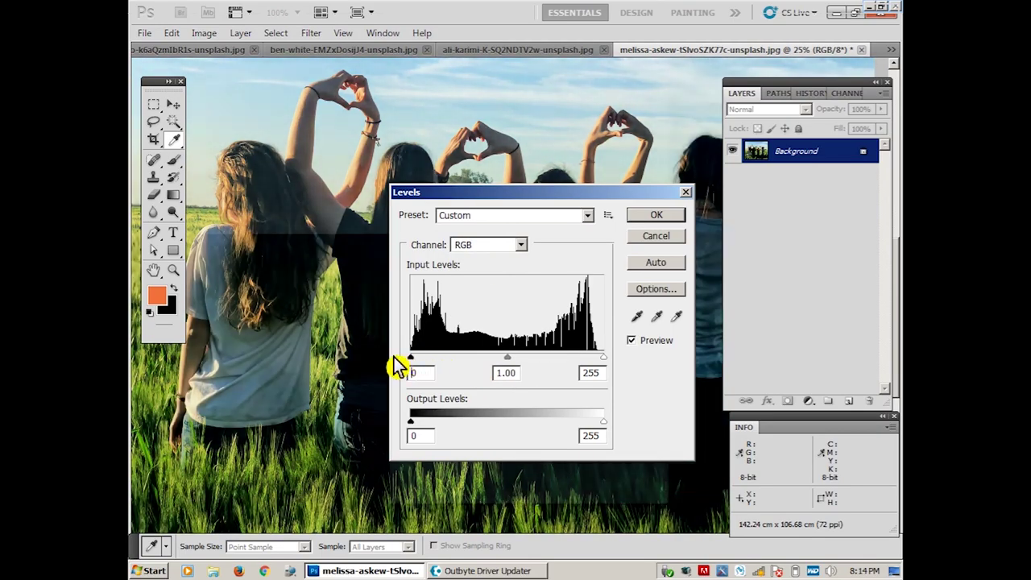
pyautogui.click(489, 245)
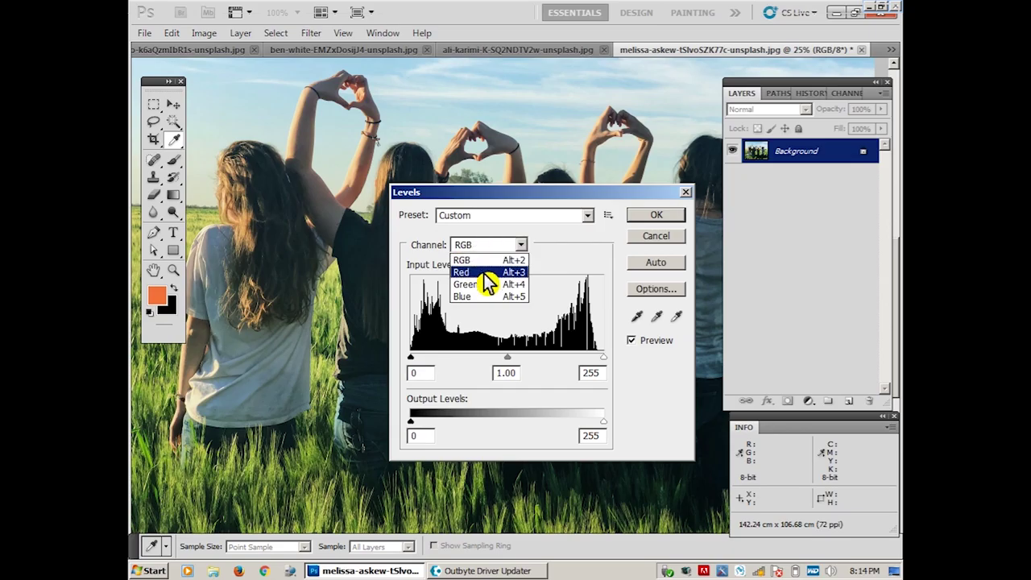
pyautogui.click(484, 273)
pyautogui.click(489, 247)
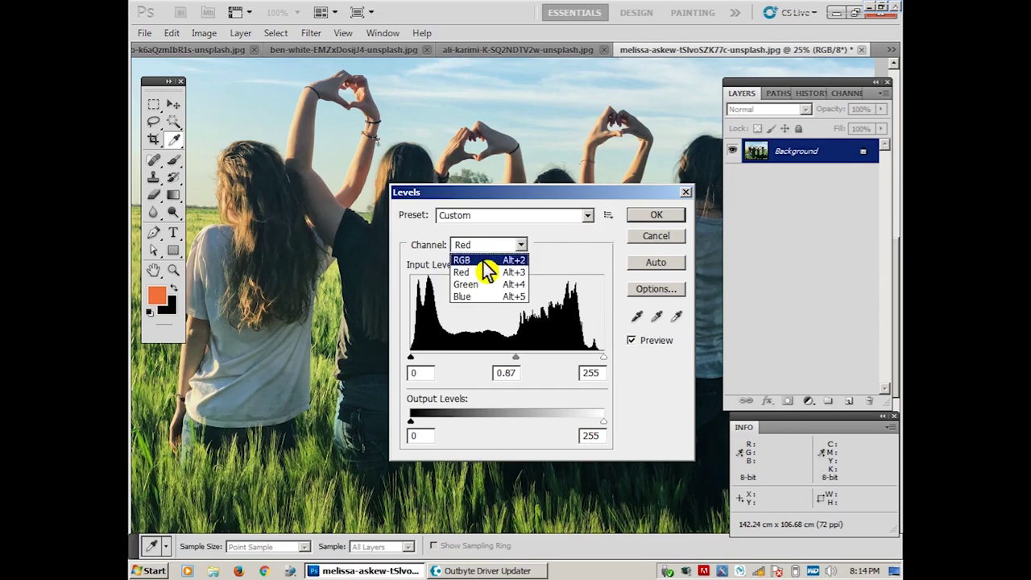
pyautogui.click(486, 261)
# Step: Set overall input levels to 7 black and 253 white and apply the Levels adjustment
pyautogui.moveTo(513, 368)
pyautogui.mouseDown()
pyautogui.moveTo(497, 366)
pyautogui.moveTo(506, 367)
pyautogui.mouseUp()
pyautogui.click(419, 370)
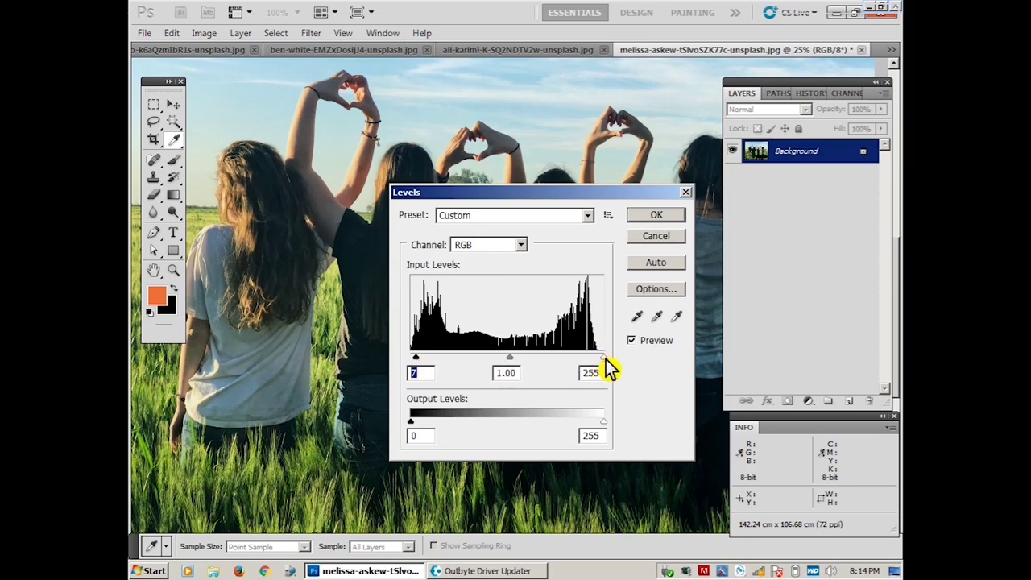
pyautogui.click(602, 358)
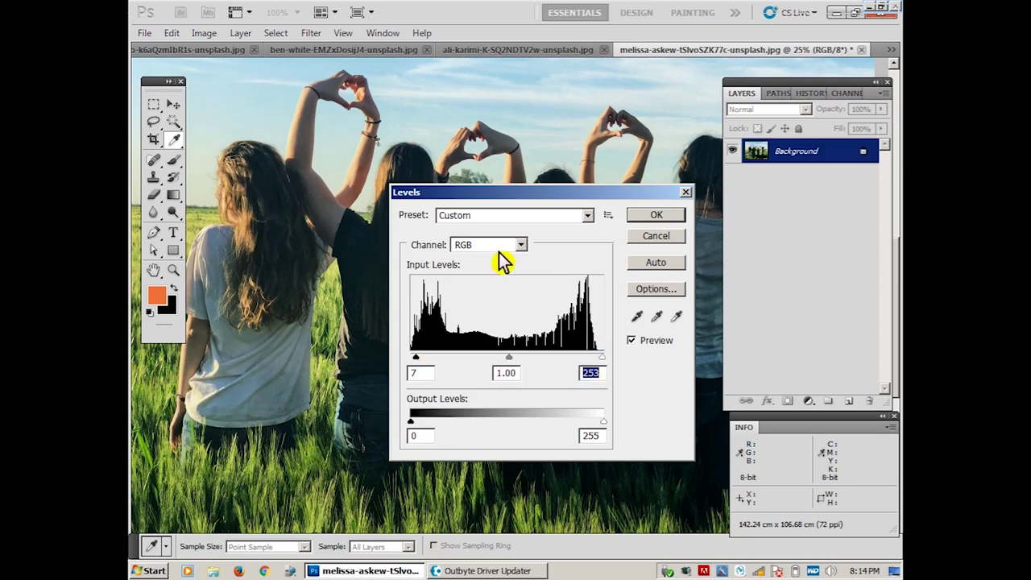
pyautogui.click(504, 245)
pyautogui.click(667, 220)
pyautogui.click(661, 221)
pyautogui.press('z')
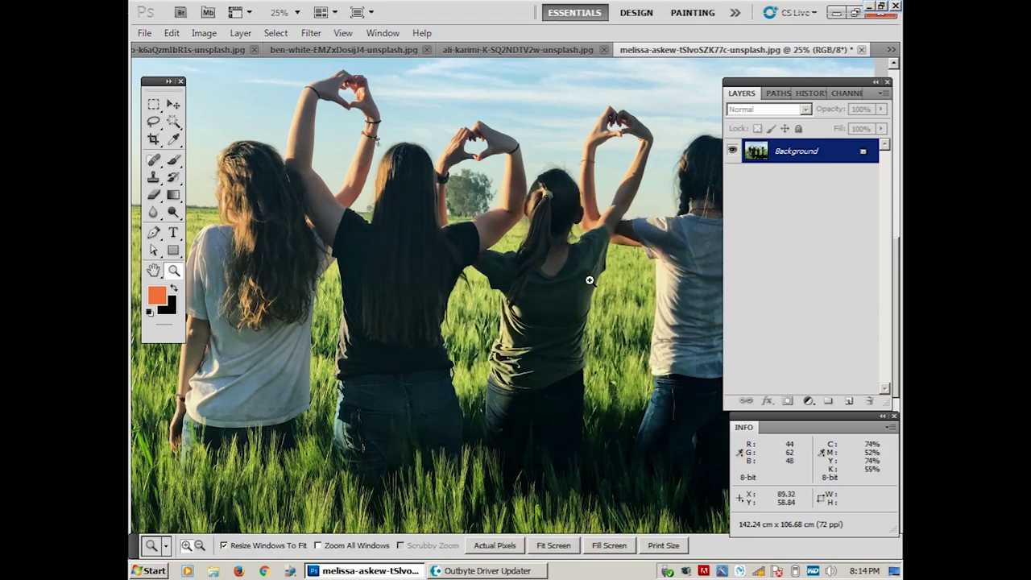
# Step: Zoom to 50% on the girls' raised heart-shaped hands and the sky above
pyautogui.keyDown('alt'); pyautogui.click(589, 279); pyautogui.keyUp('alt')
pyautogui.moveTo(352, 227)
pyautogui.mouseDown()
pyautogui.moveTo(897, 414)
pyautogui.moveTo(899, 443)
pyautogui.mouseUp()
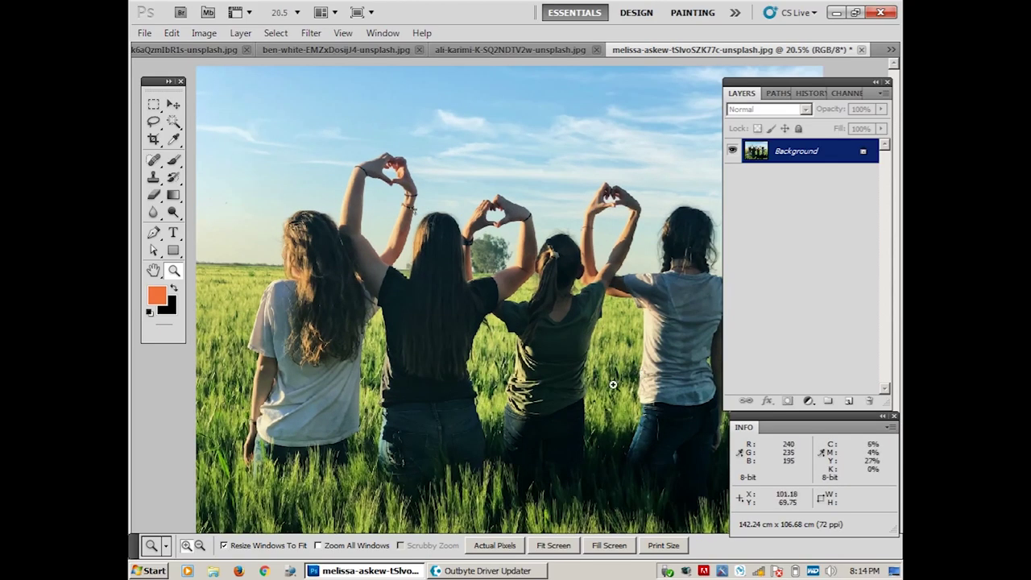
pyautogui.moveTo(417, 214); pyautogui.dragTo(798, 392)
pyautogui.moveTo(328, 246)
pyautogui.mouseDown()
pyautogui.moveTo(421, 301)
pyautogui.moveTo(567, 338)
pyautogui.mouseUp()
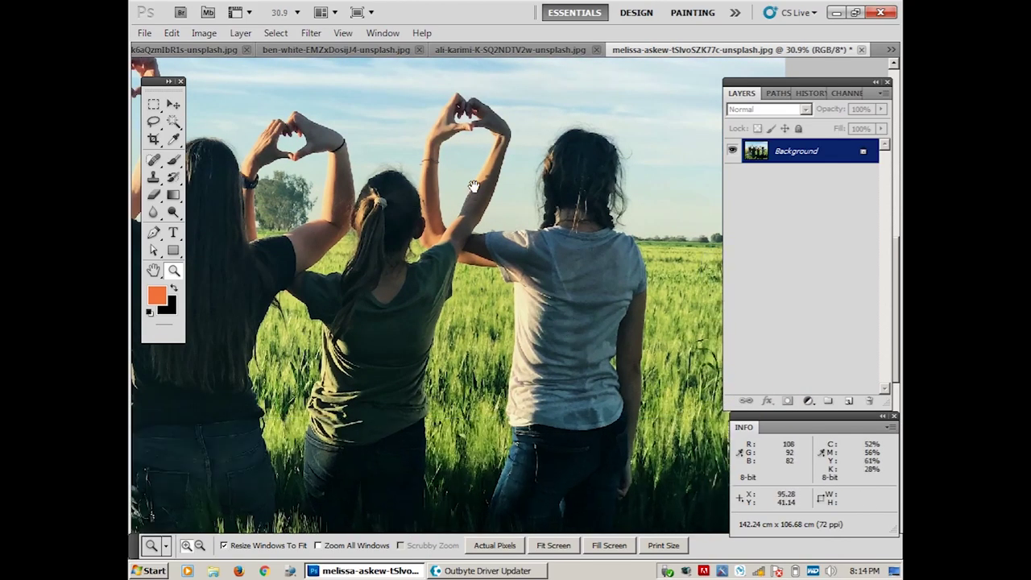
pyautogui.moveTo(474, 187); pyautogui.dragTo(484, 332)
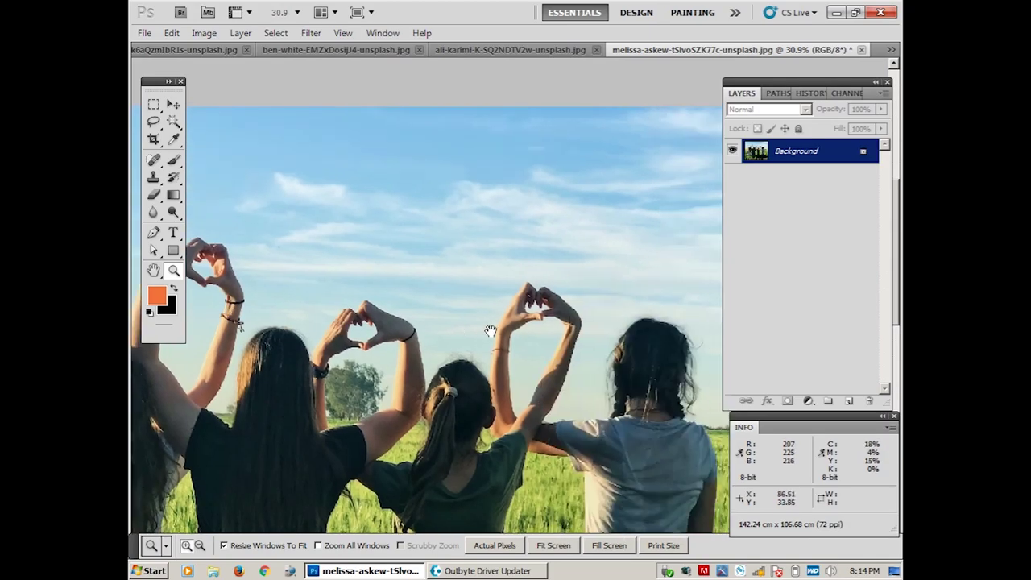
pyautogui.moveTo(484, 332); pyautogui.dragTo(455, 327)
pyautogui.moveTo(249, 218); pyautogui.dragTo(376, 251)
pyautogui.moveTo(256, 182); pyautogui.dragTo(540, 341)
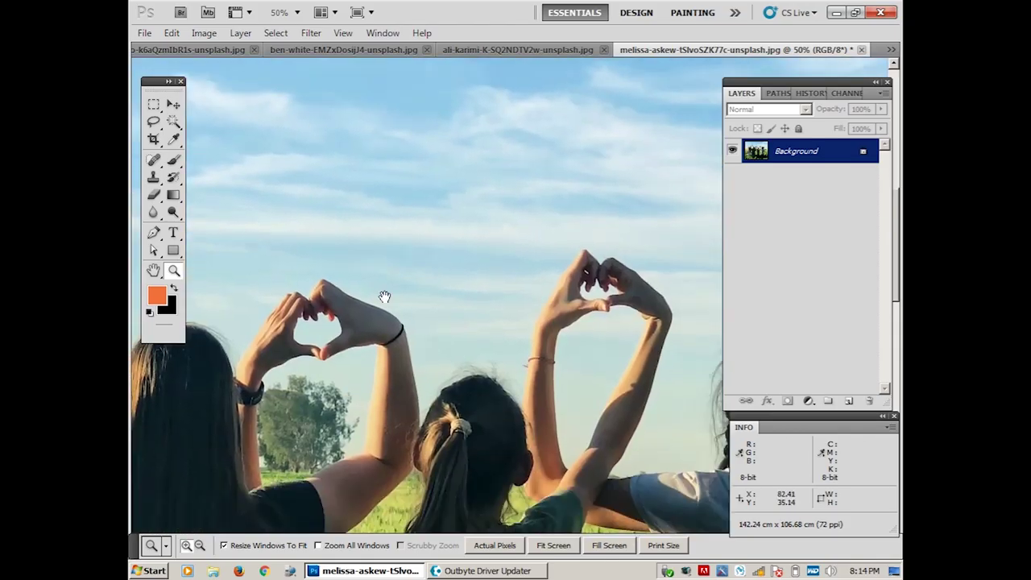
# Step: Place a colour sampler on the right girl's pale T-shirt, reading R 242, G 237, B 192
pyautogui.press('i')
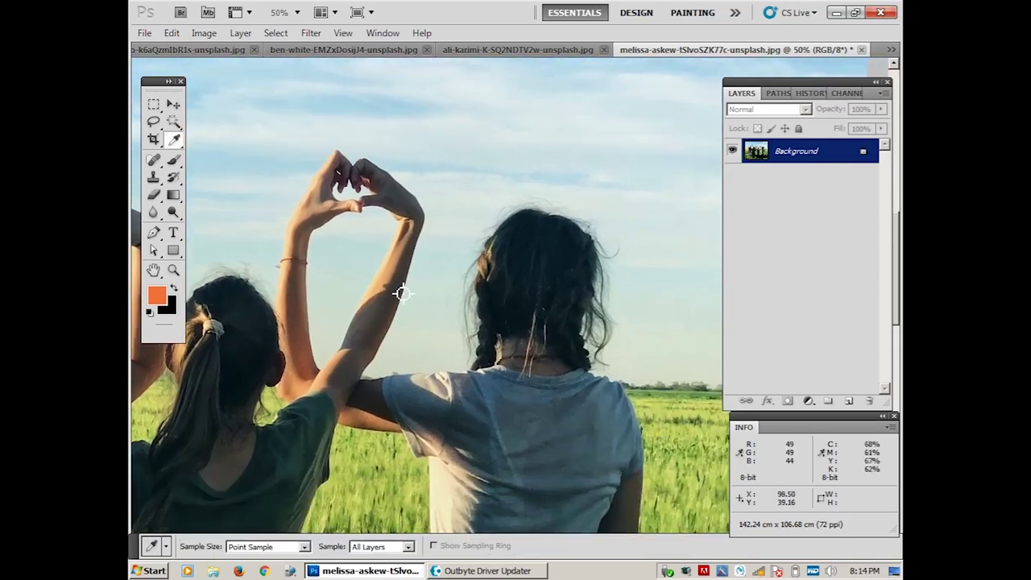
pyautogui.moveTo(463, 439); pyautogui.dragTo(506, 308)
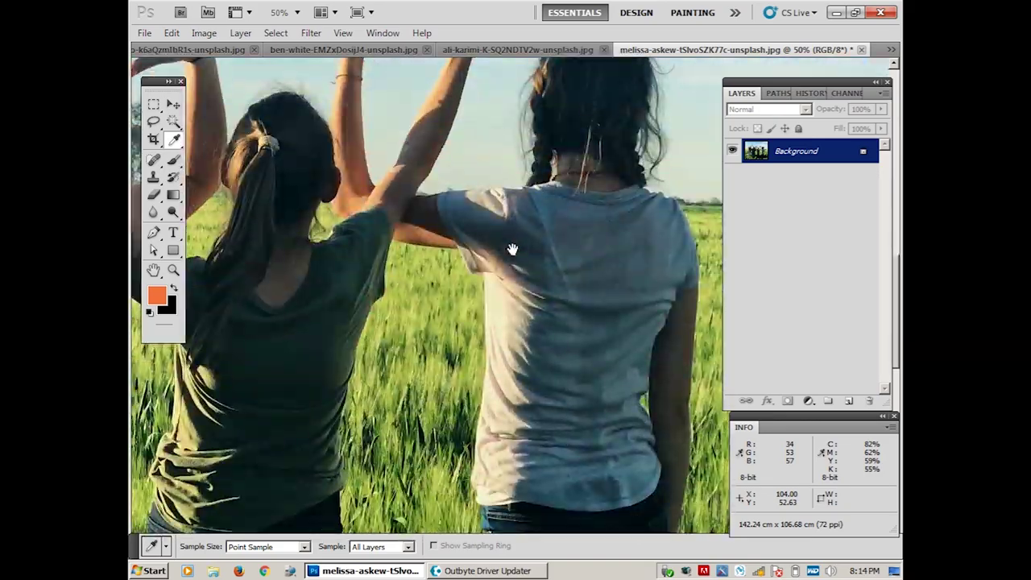
pyautogui.keyDown('shift'); pyautogui.click(497, 303); pyautogui.keyUp('shift')
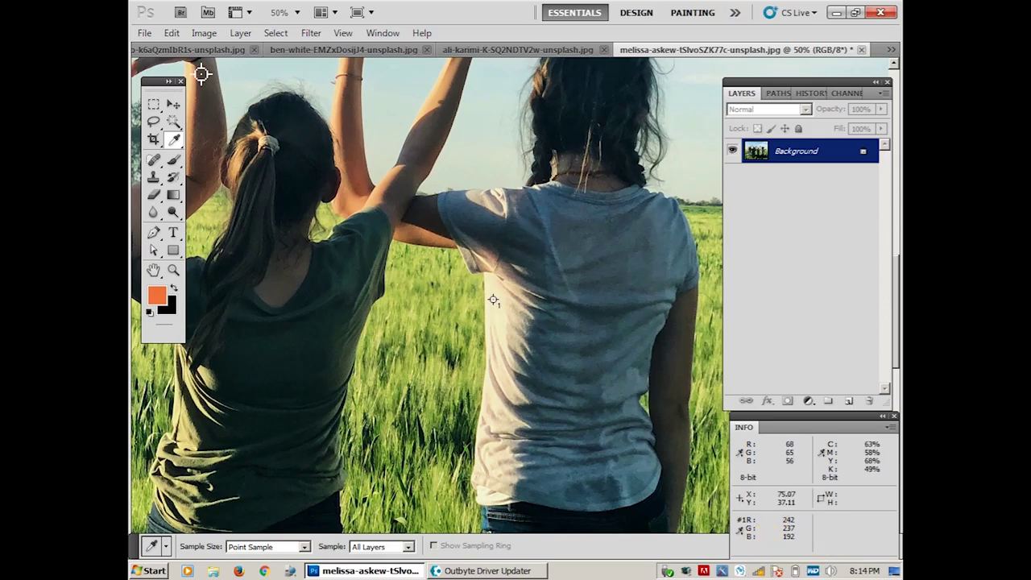
pyautogui.click(206, 36)
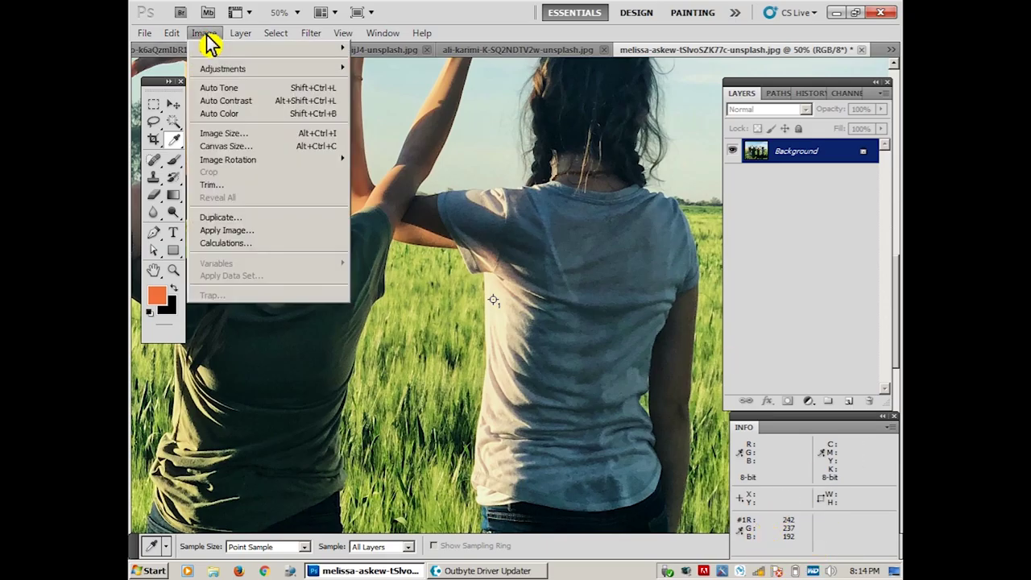
pyautogui.moveTo(242, 68)
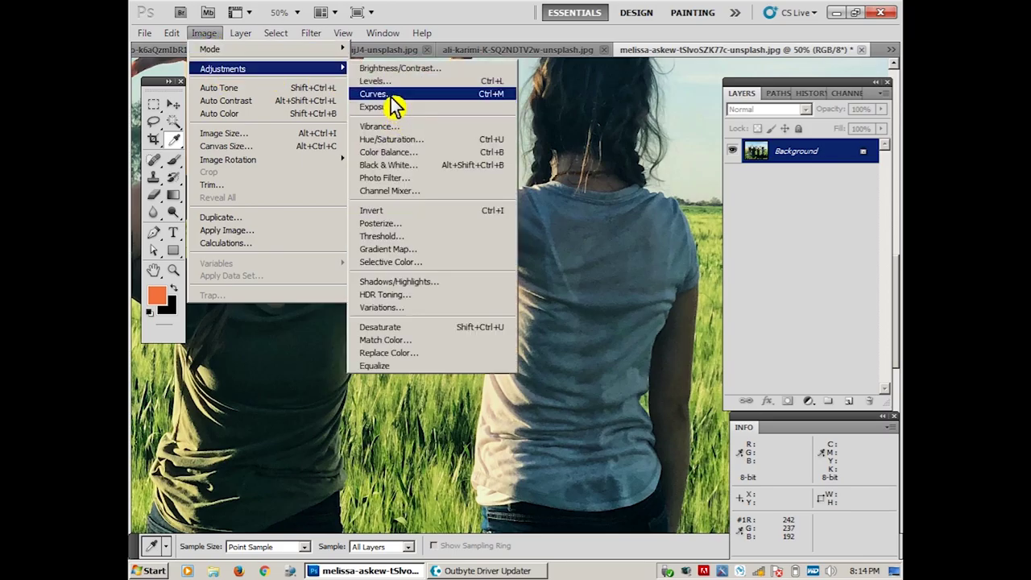
# Step: Open Curves, move its window off the girls, and settle on the Red channel
pyautogui.click(391, 96)
pyautogui.moveTo(770, 124)
pyautogui.mouseDown()
pyautogui.moveTo(463, 149)
pyautogui.moveTo(433, 162)
pyautogui.mouseUp()
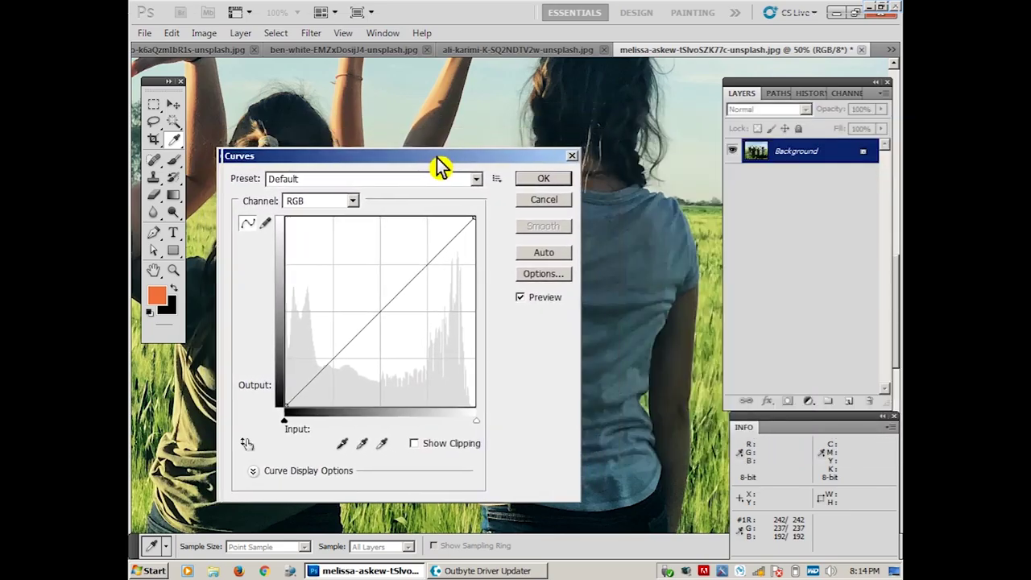
pyautogui.click(346, 197)
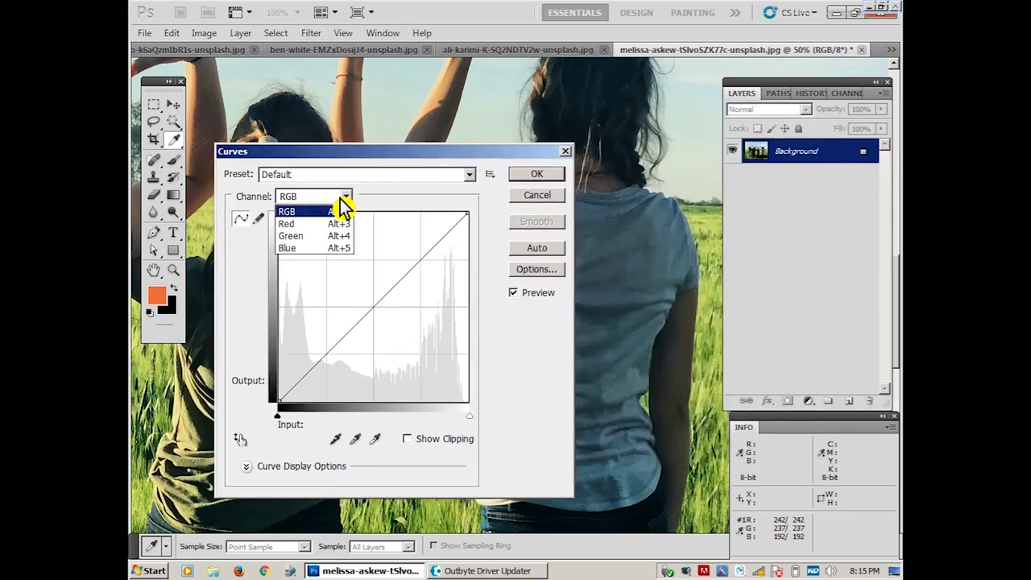
pyautogui.click(331, 228)
pyautogui.click(338, 199)
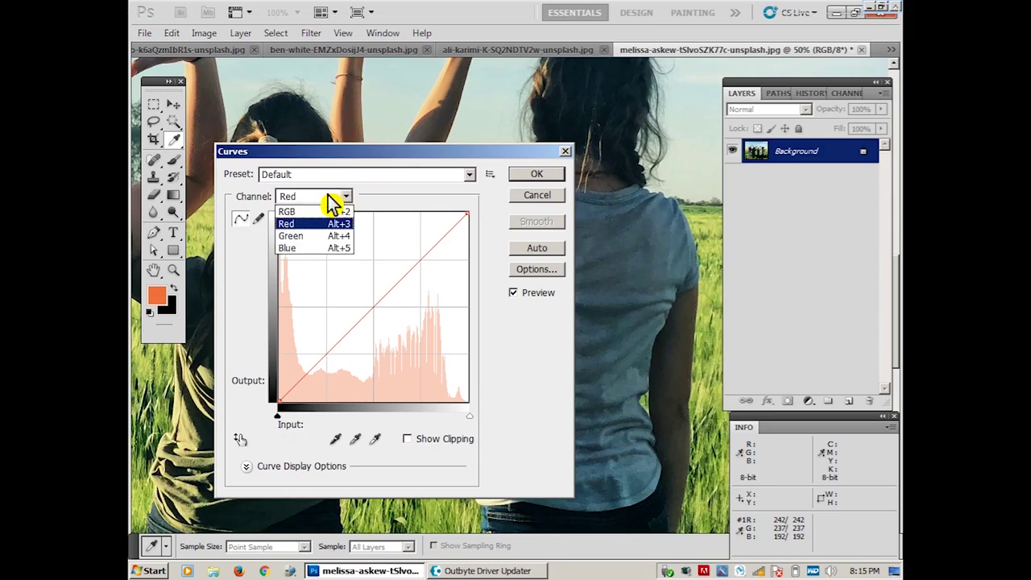
pyautogui.click(313, 235)
pyautogui.click(316, 198)
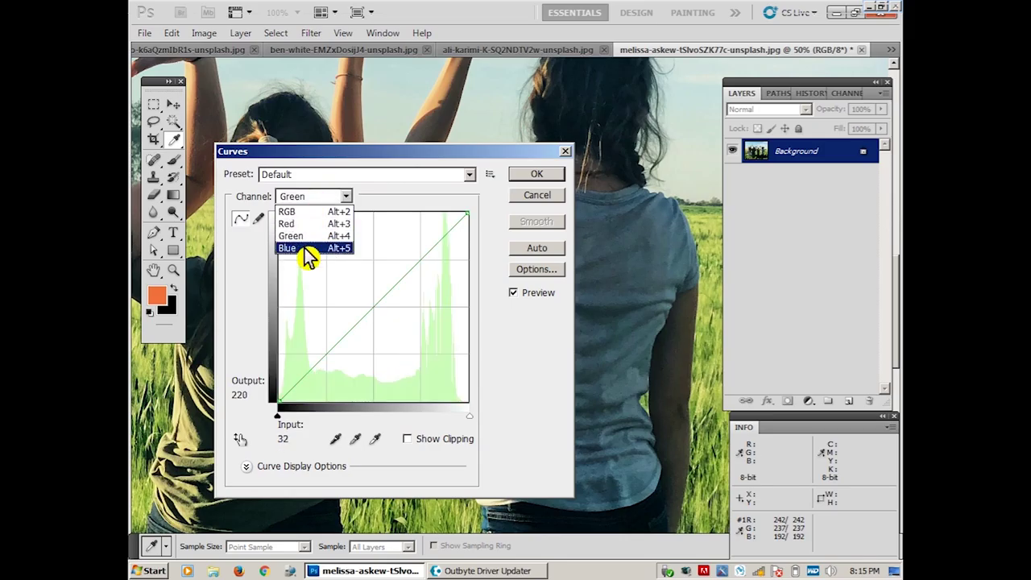
pyautogui.click(308, 248)
pyautogui.click(313, 199)
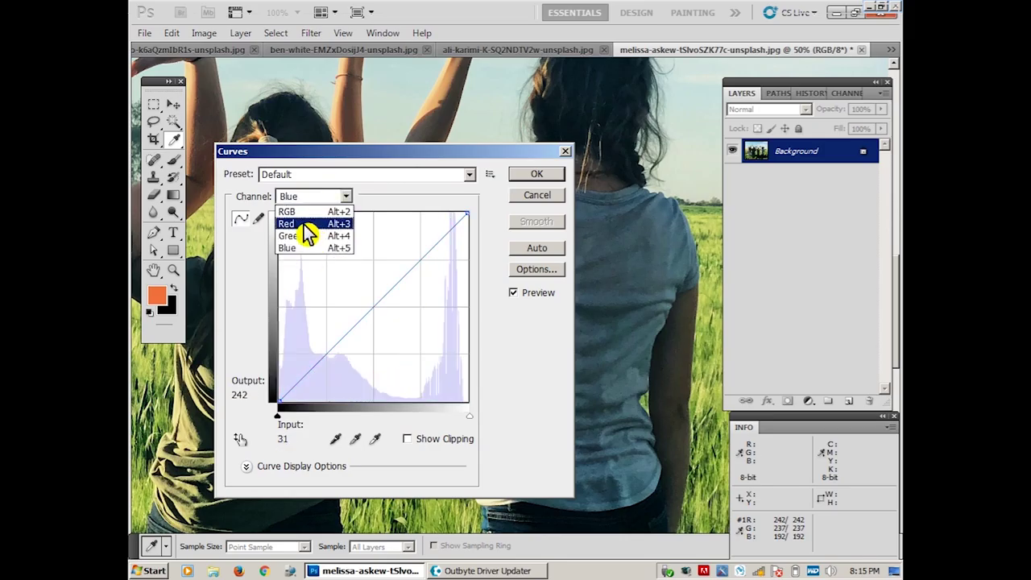
pyautogui.click(307, 225)
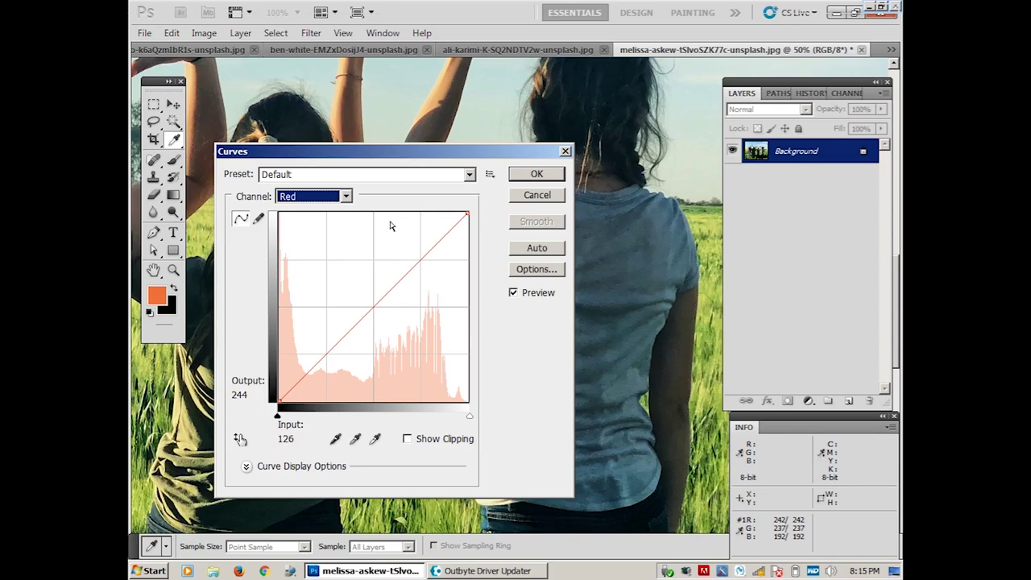
# Step: Set the Red curve's top-right point input to 242
pyautogui.click(468, 211)
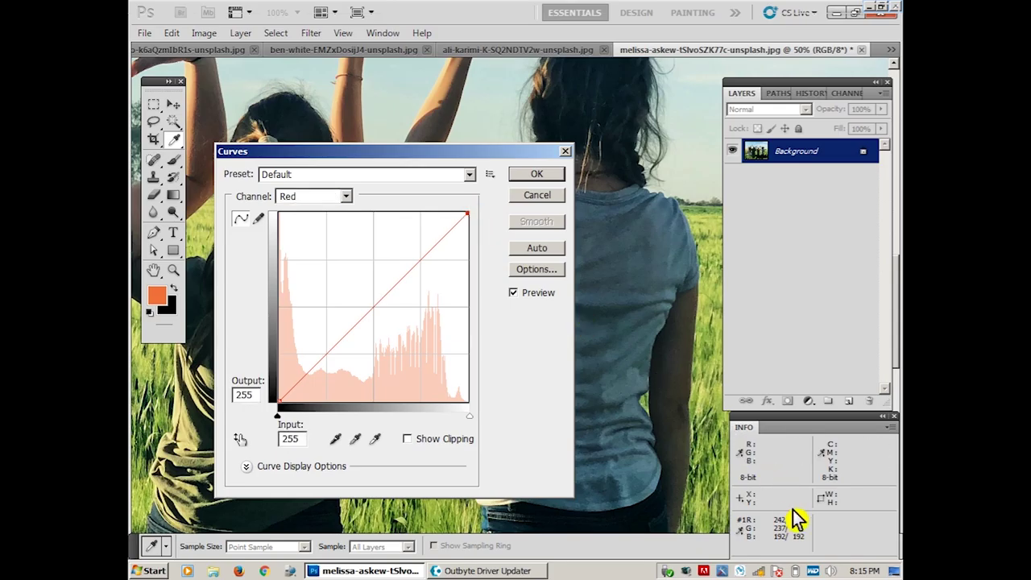
pyautogui.doubleClick(290, 439)
pyautogui.write('2')
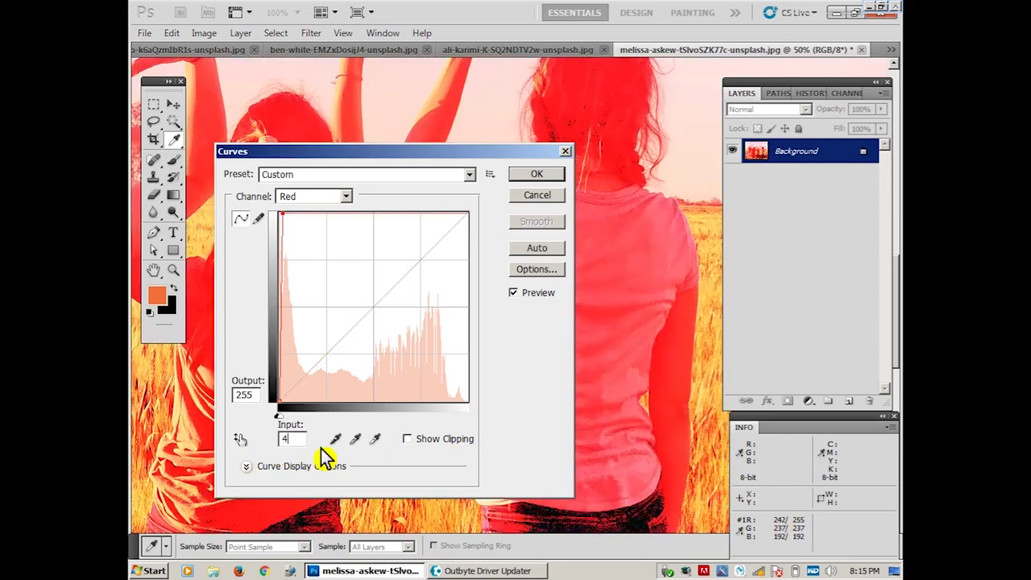
pyautogui.write('4')
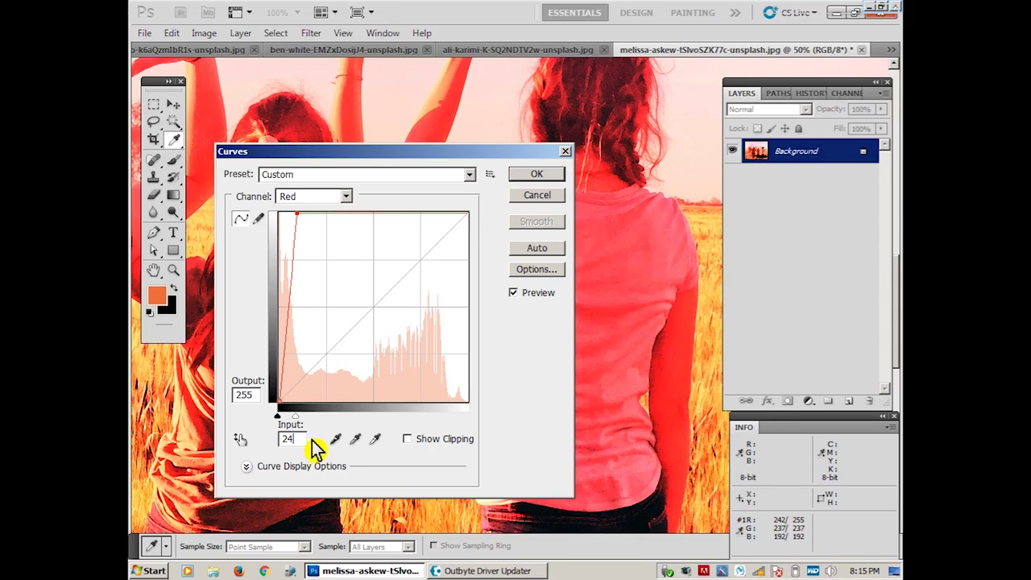
pyautogui.write('2')
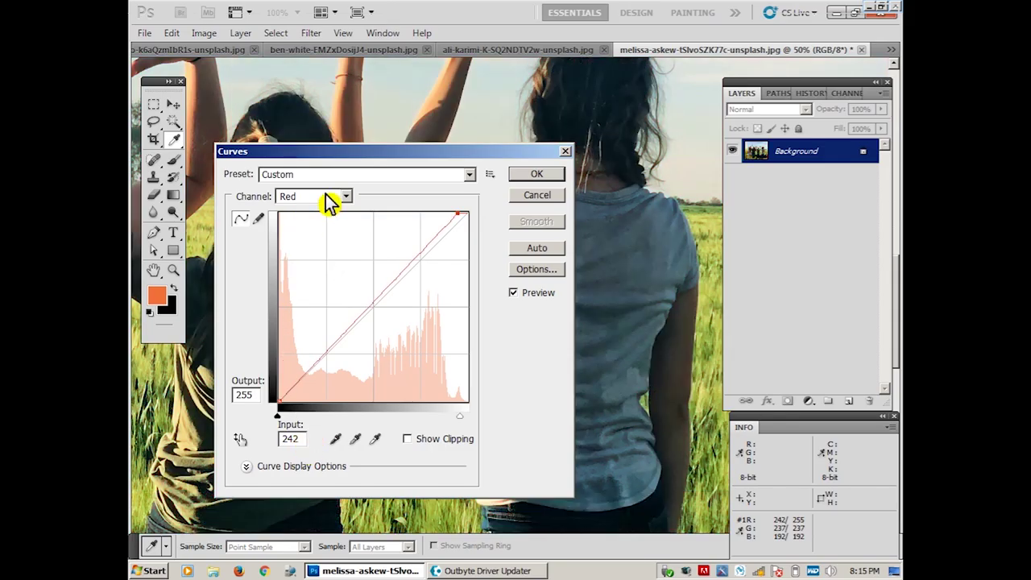
pyautogui.click(334, 197)
pyautogui.click(304, 235)
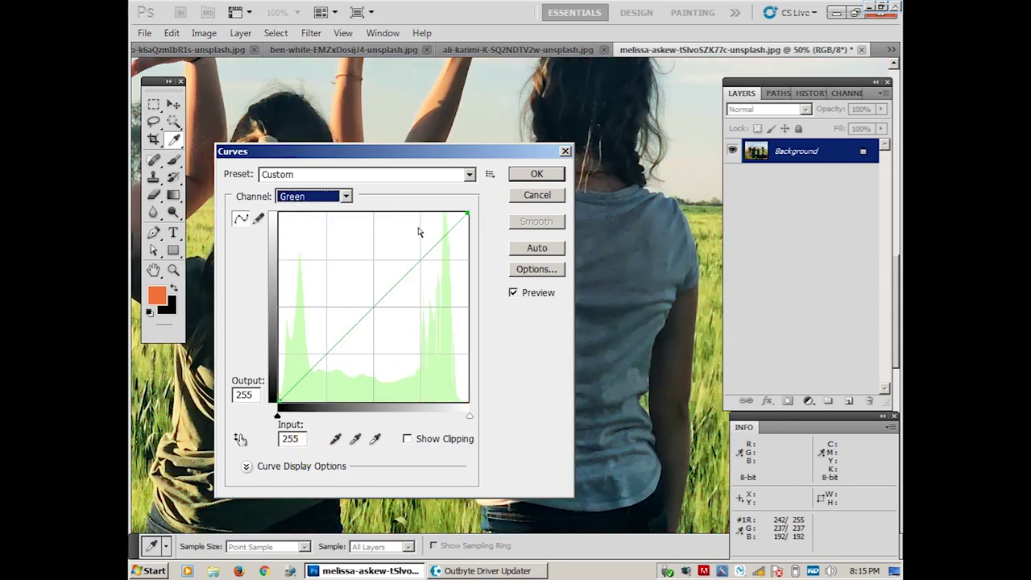
# Step: Set the Green curve's white point input to 237 and Blue's to 192, then apply Curves
pyautogui.click(465, 215)
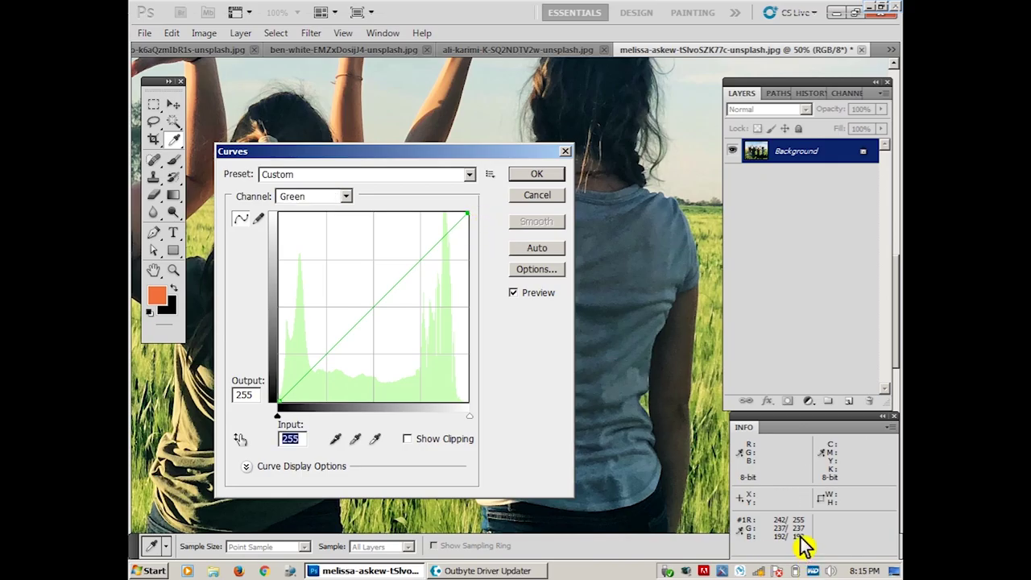
pyautogui.write('23')
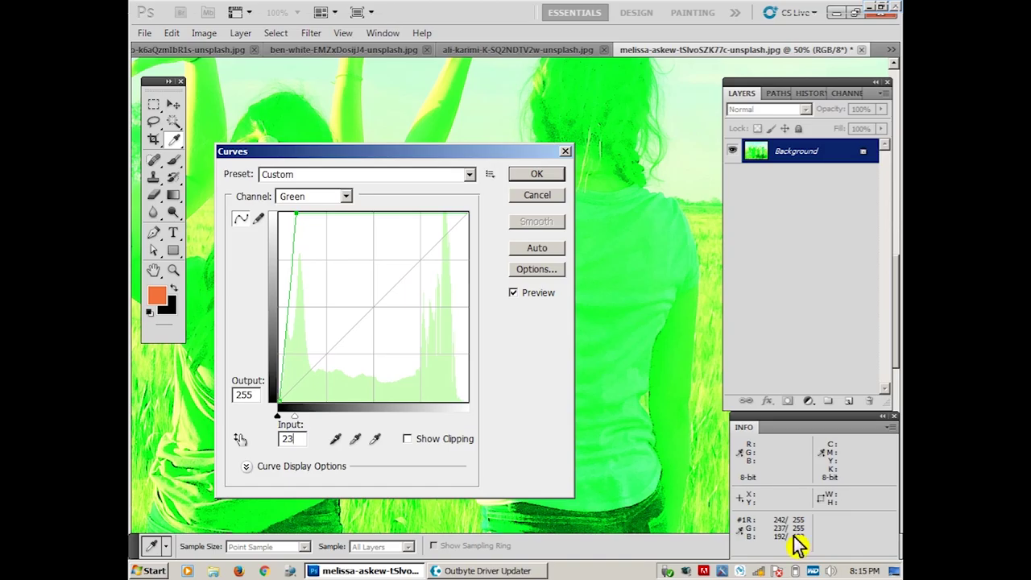
pyautogui.write('7')
pyautogui.click(314, 196)
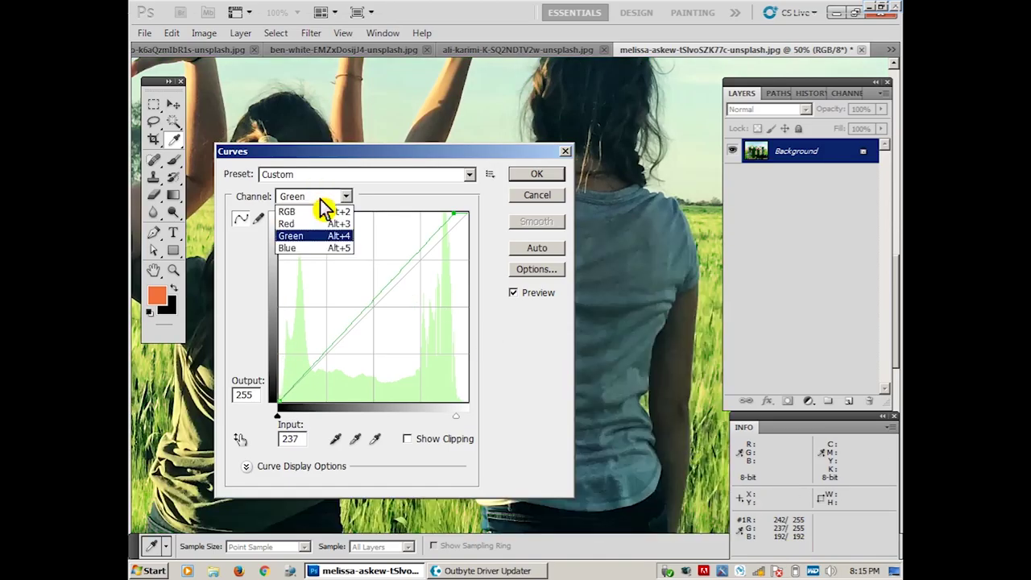
pyautogui.click(308, 250)
pyautogui.click(465, 215)
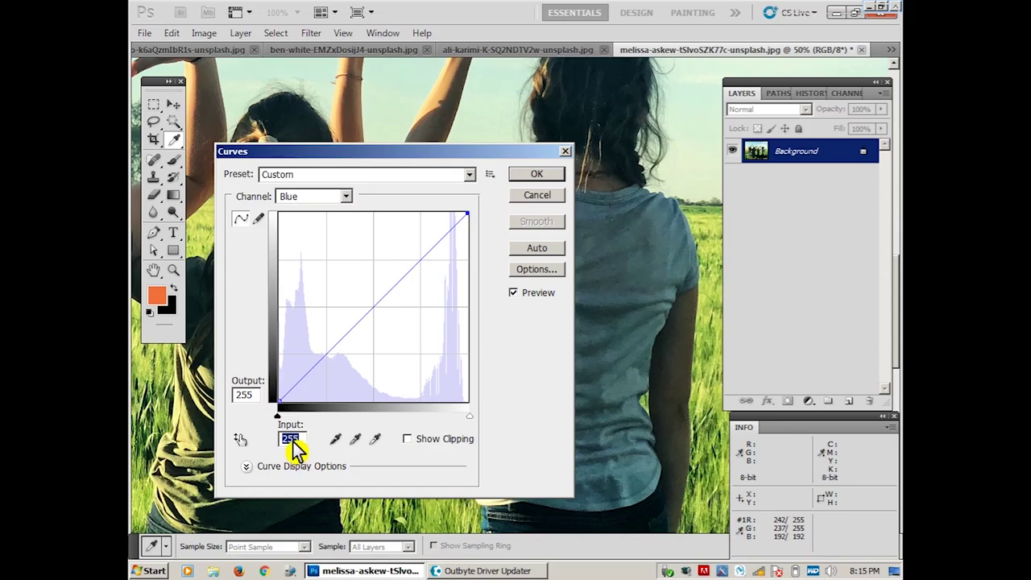
pyautogui.write('19')
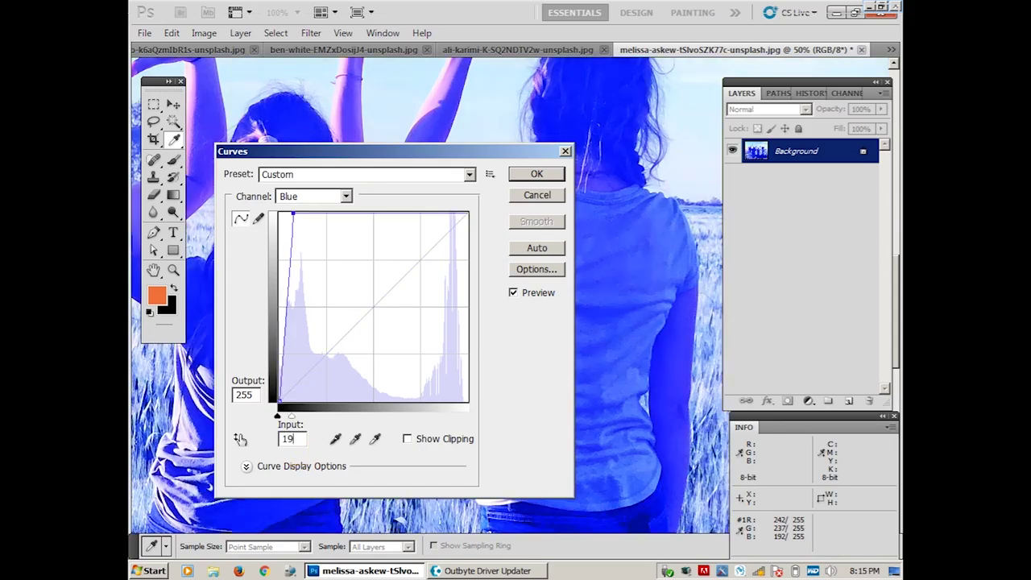
pyautogui.write('2')
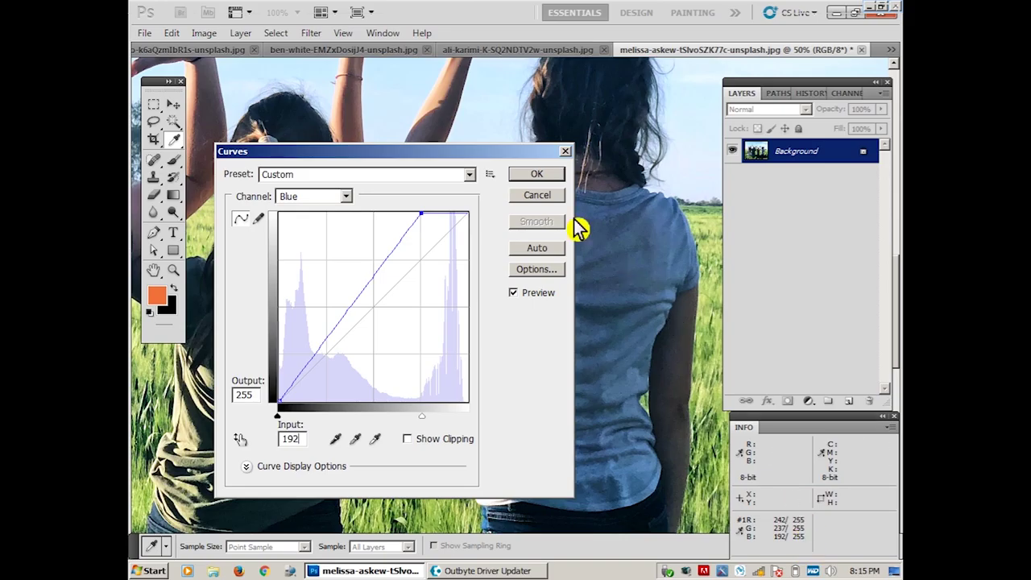
pyautogui.click(544, 174)
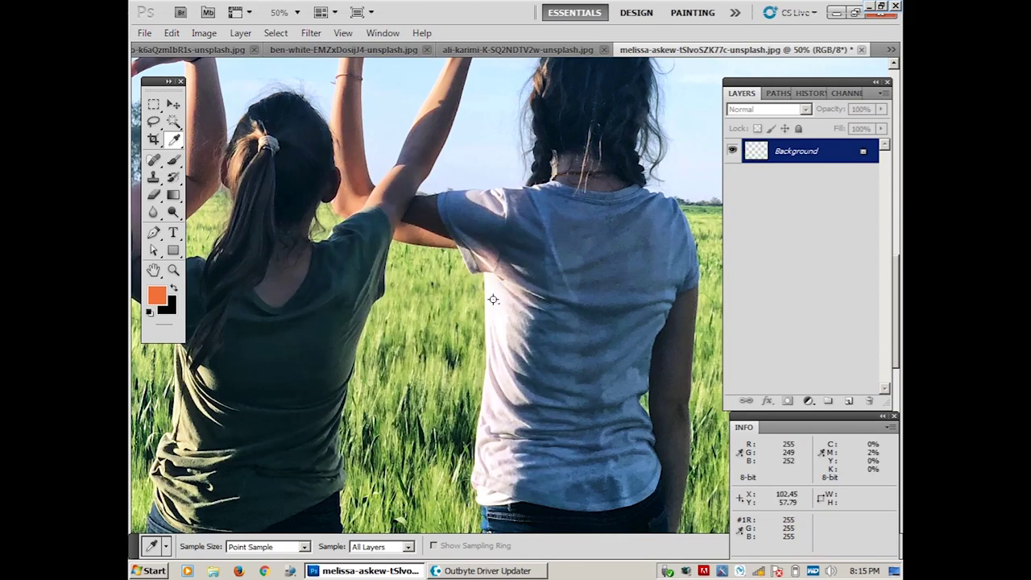
# Step: Zoom in on the girls around the white shirt on the right
pyautogui.press('z')
pyautogui.moveTo(390, 257); pyautogui.dragTo(556, 353)
pyautogui.keyDown('alt'); pyautogui.click(454, 281); pyautogui.keyUp('alt')
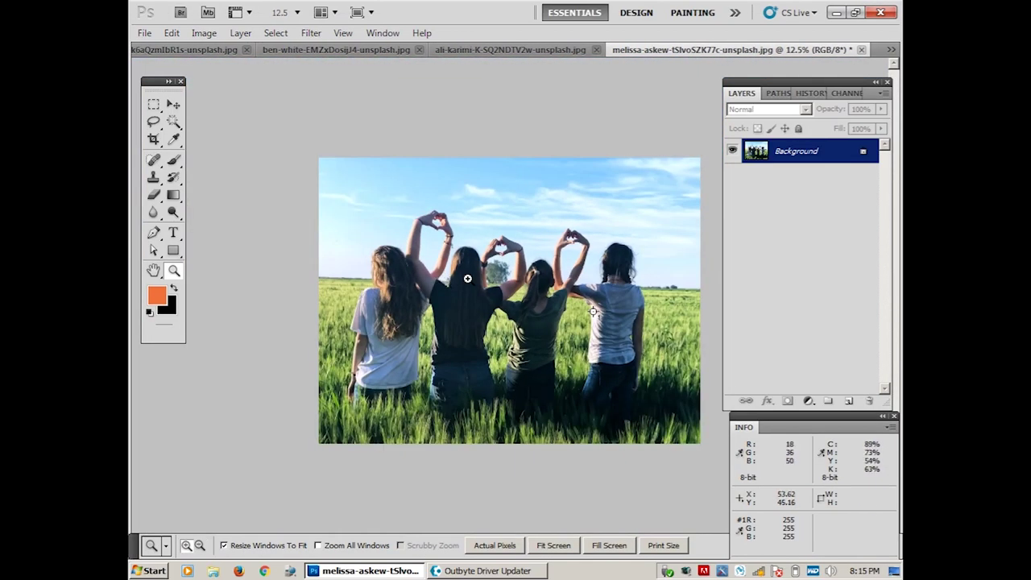
pyautogui.click(467, 277)
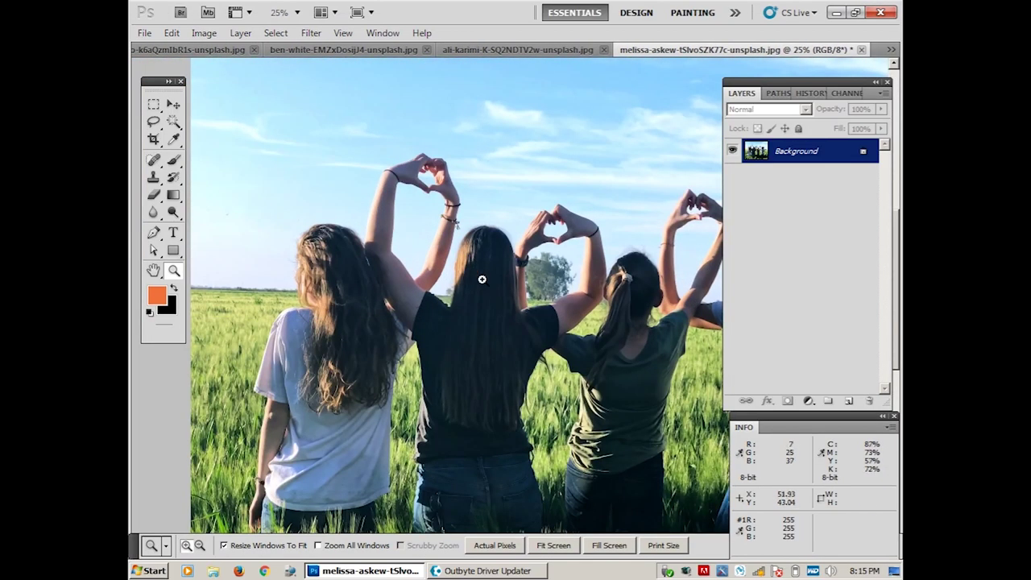
pyautogui.moveTo(485, 263); pyautogui.dragTo(464, 265)
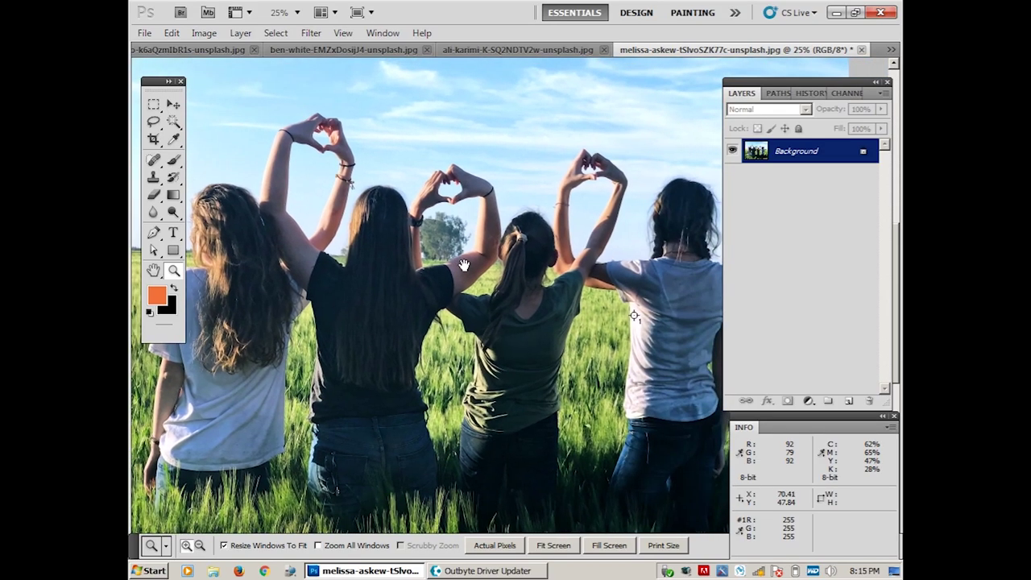
# Step: In the History panel, compare the original snapshot with the Curves state while inspecting the girls
pyautogui.click(810, 93)
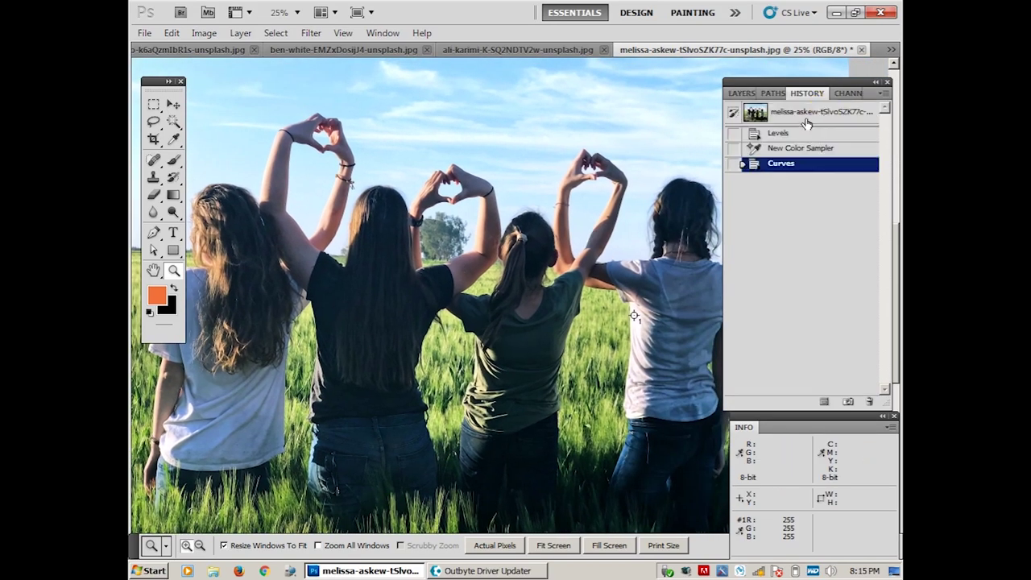
pyautogui.click(807, 117)
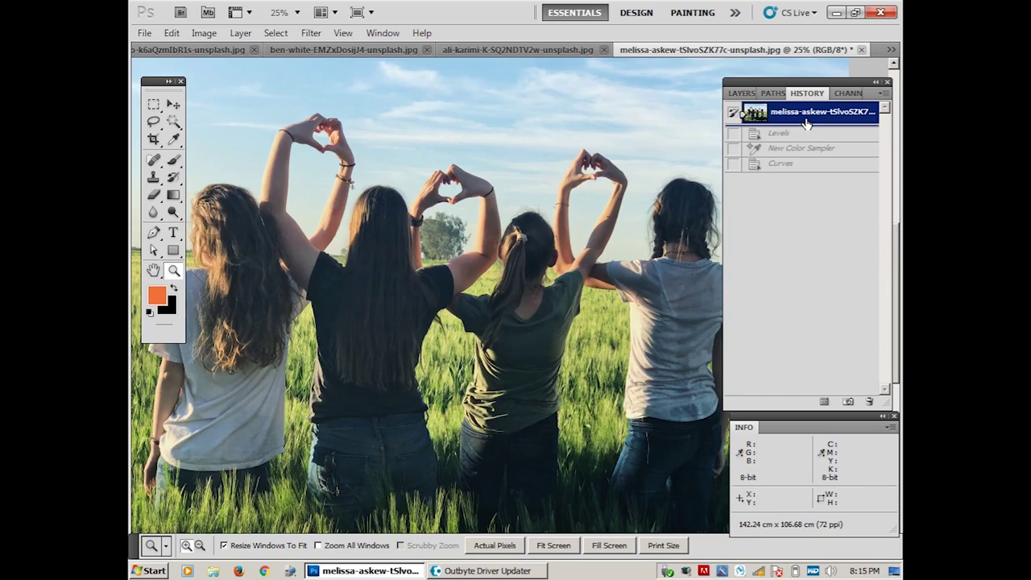
pyautogui.click(802, 166)
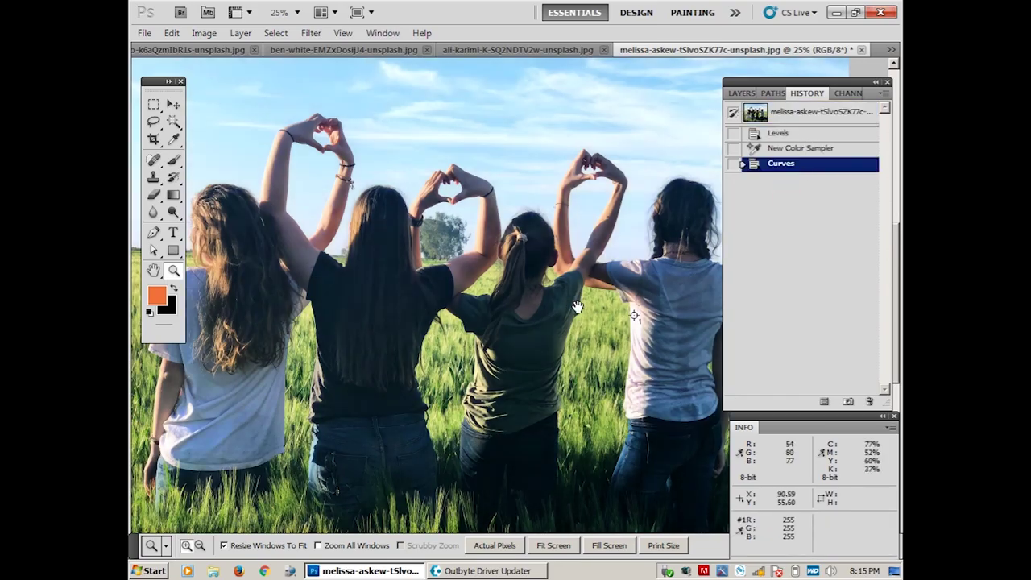
pyautogui.moveTo(570, 307); pyautogui.dragTo(484, 307)
pyautogui.click(486, 307)
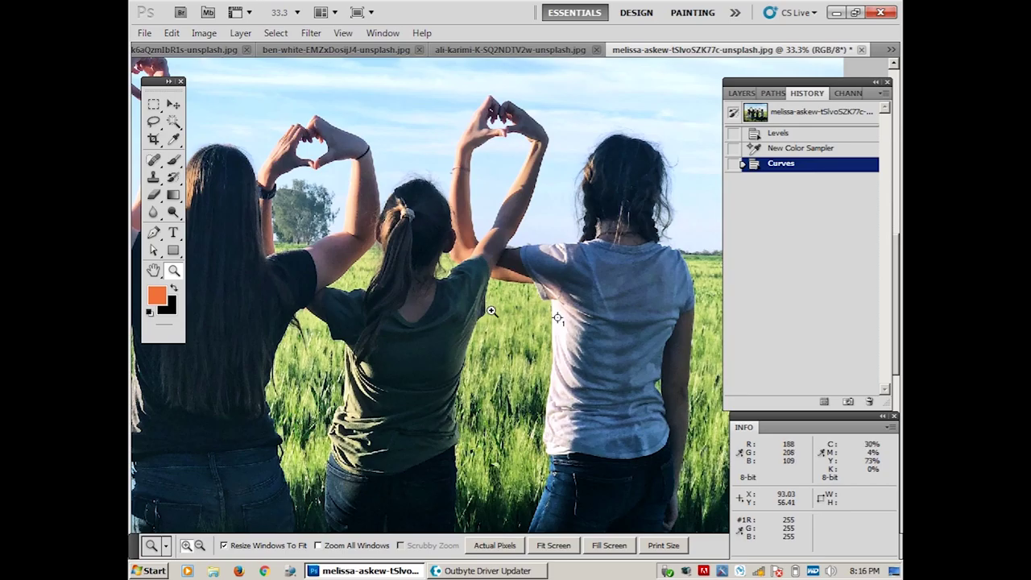
pyautogui.keyDown('alt'); pyautogui.click(491, 310); pyautogui.keyUp('alt')
pyautogui.moveTo(487, 322); pyautogui.dragTo(599, 329)
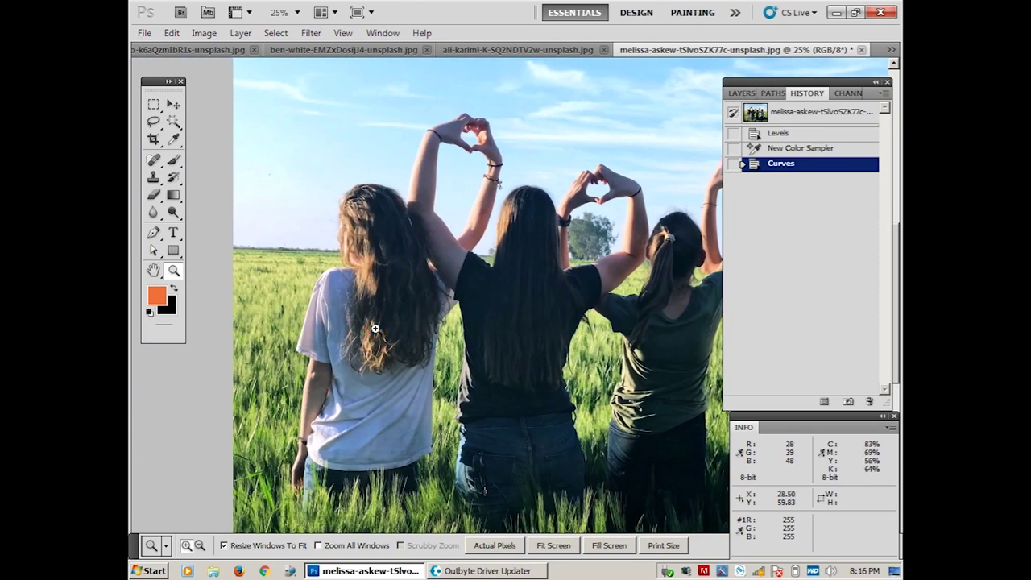
pyautogui.click(375, 329)
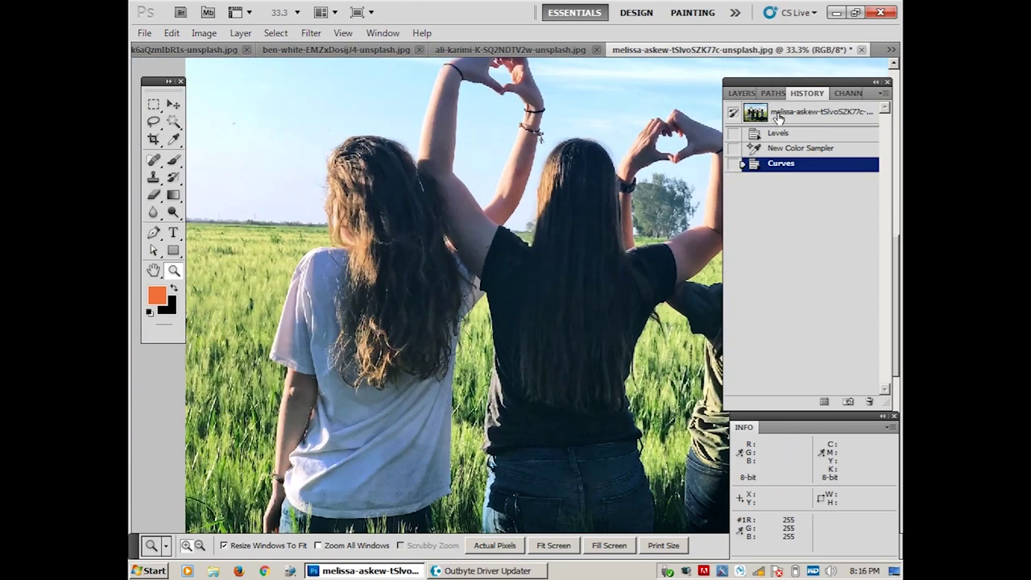
# Step: Compare the original and edited white shirt up close, ending on the Curves state and panning around
pyautogui.click(775, 118)
pyautogui.click(347, 435)
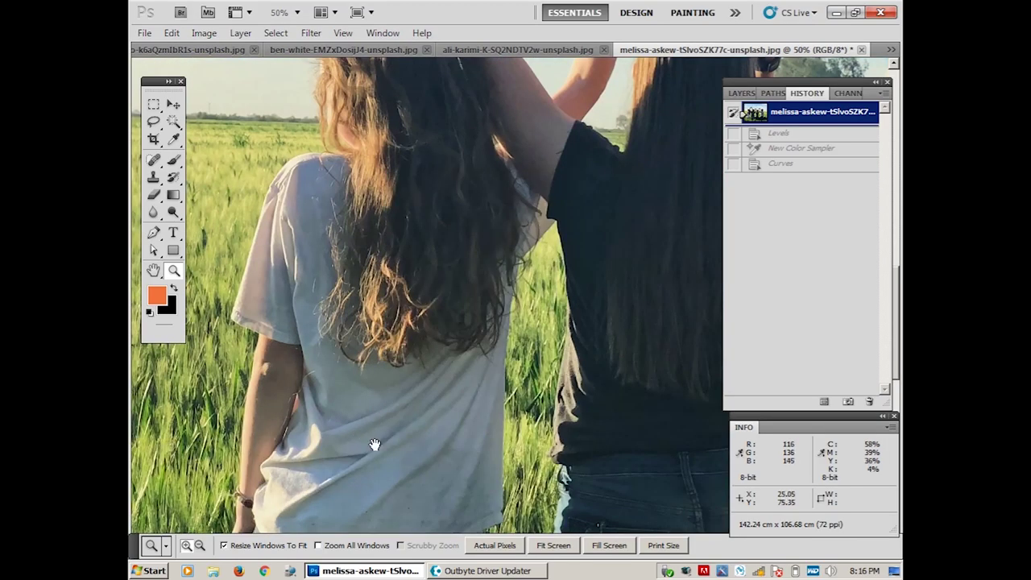
pyautogui.moveTo(375, 441); pyautogui.dragTo(411, 371)
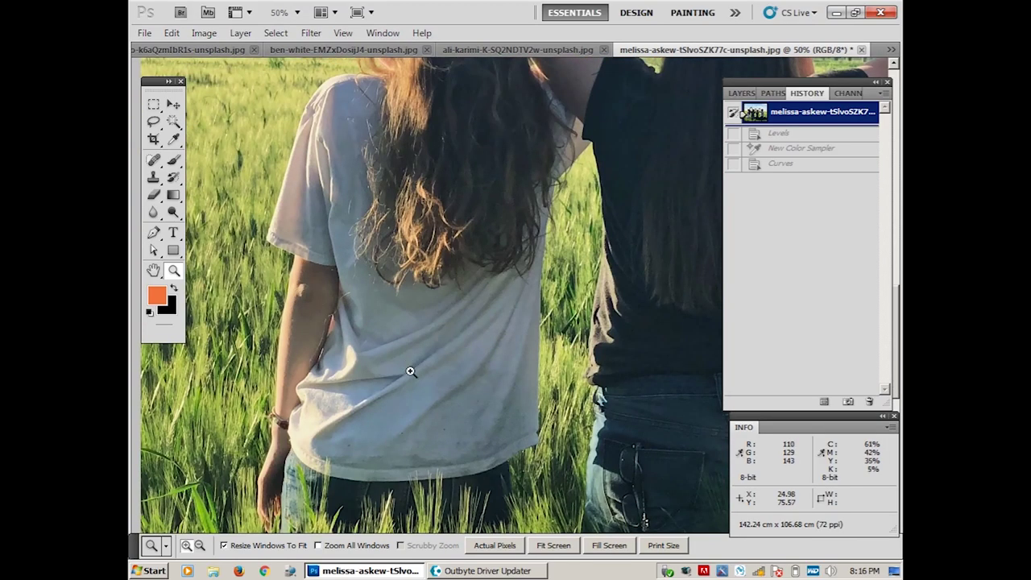
pyautogui.click(786, 164)
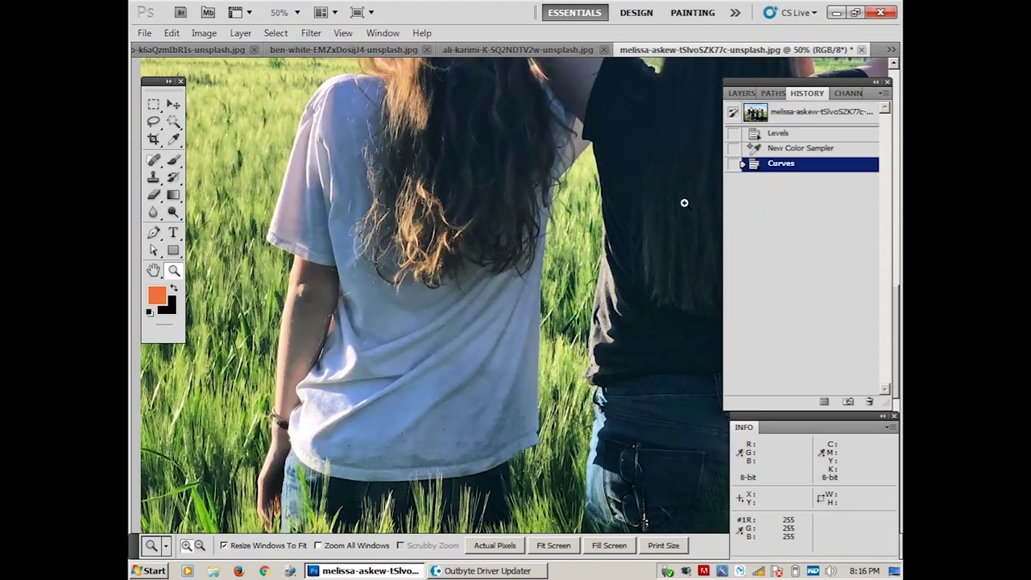
pyautogui.keyDown('alt'); pyautogui.click(365, 408); pyautogui.keyUp('alt')
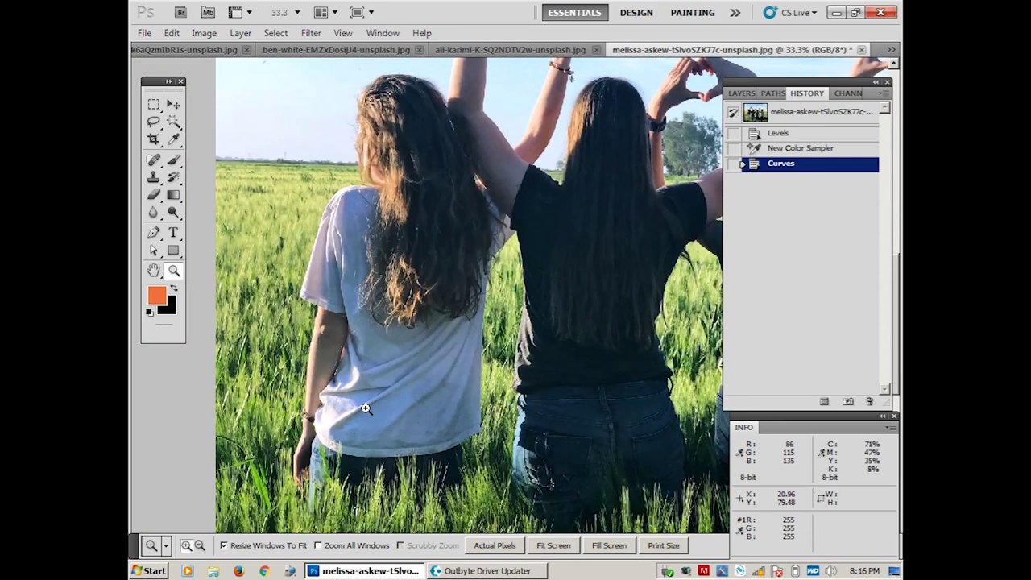
pyautogui.moveTo(546, 412); pyautogui.dragTo(350, 367)
pyautogui.moveTo(404, 224); pyautogui.dragTo(473, 334)
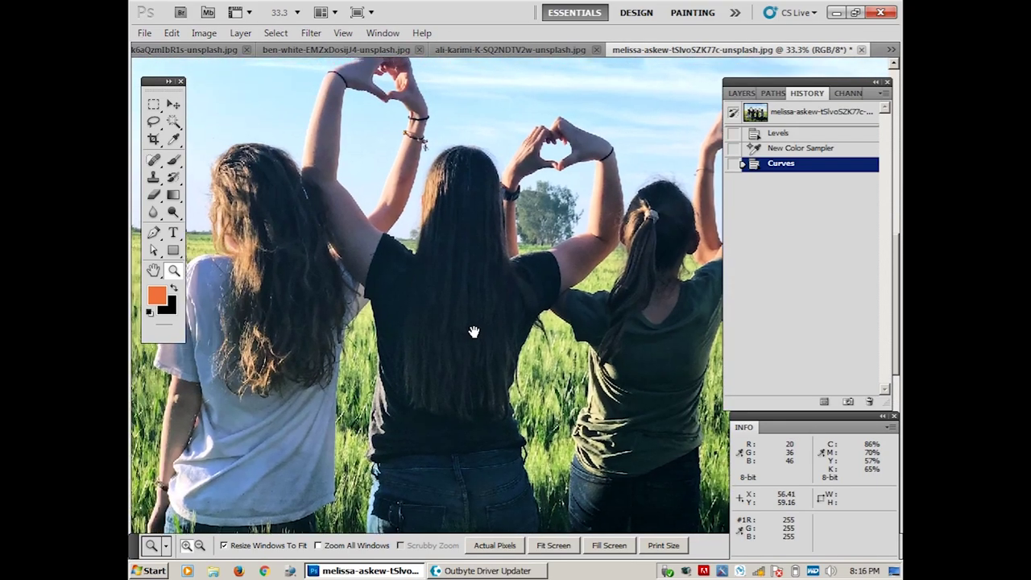
pyautogui.moveTo(556, 298); pyautogui.dragTo(242, 266)
pyautogui.moveTo(463, 330)
pyautogui.mouseDown()
pyautogui.moveTo(383, 314)
pyautogui.moveTo(355, 274)
pyautogui.moveTo(516, 301)
pyautogui.mouseUp()
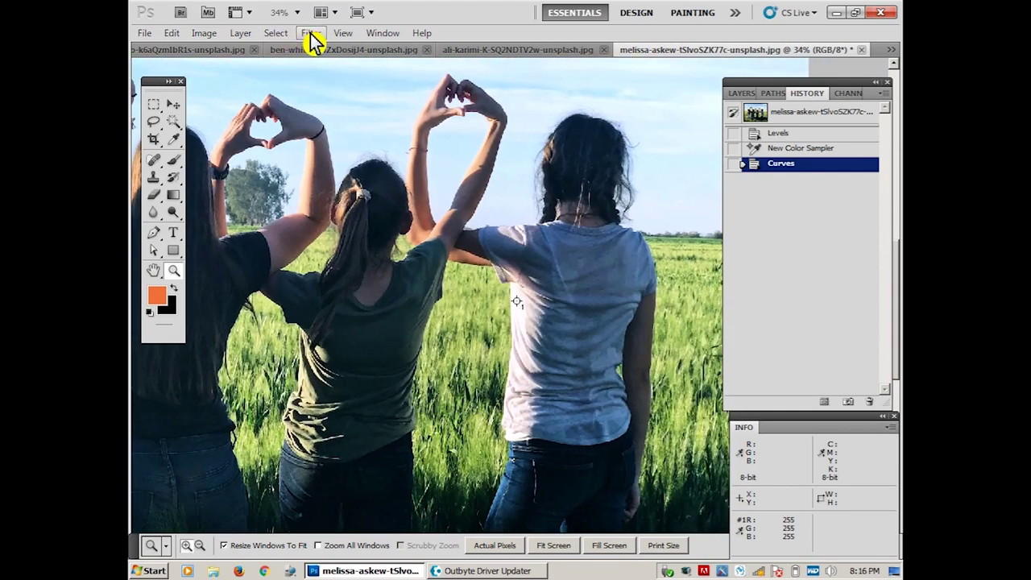
# Step: Apply Unsharp Mask at Amount 50%, Radius 4.0 px, Threshold 0, then zoom in on the girl in white
pyautogui.click(311, 34)
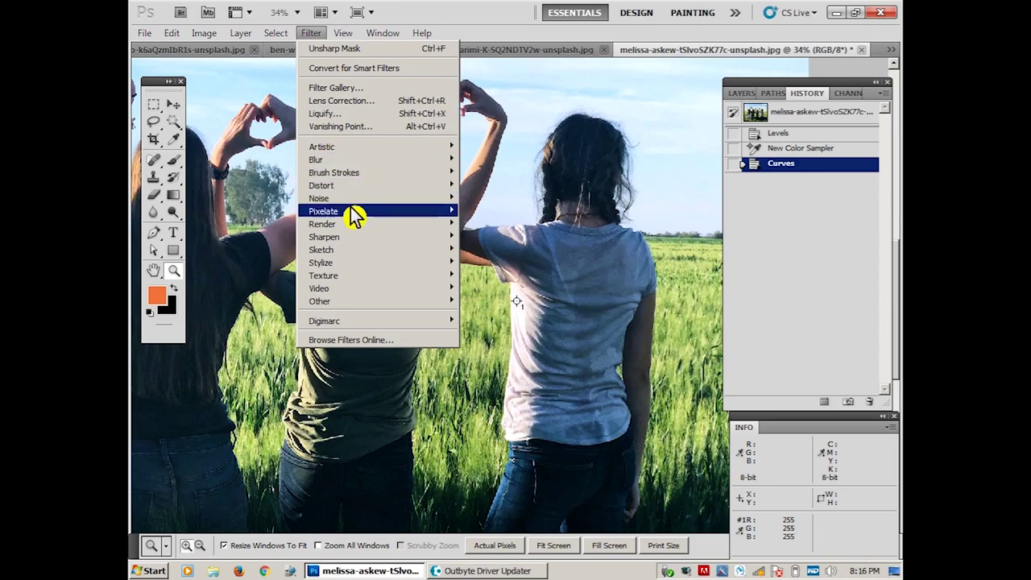
pyautogui.moveTo(376, 237)
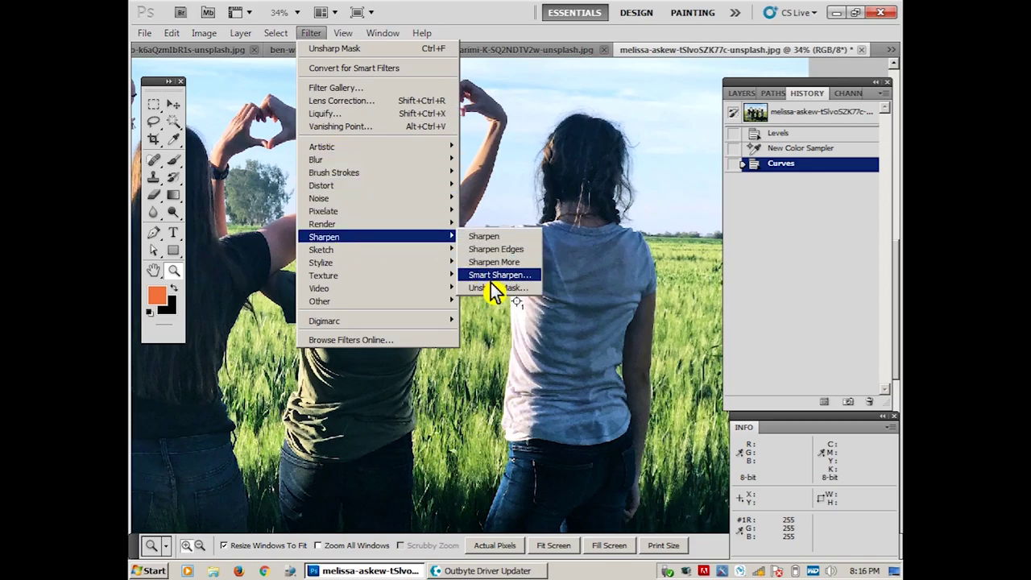
pyautogui.click(493, 288)
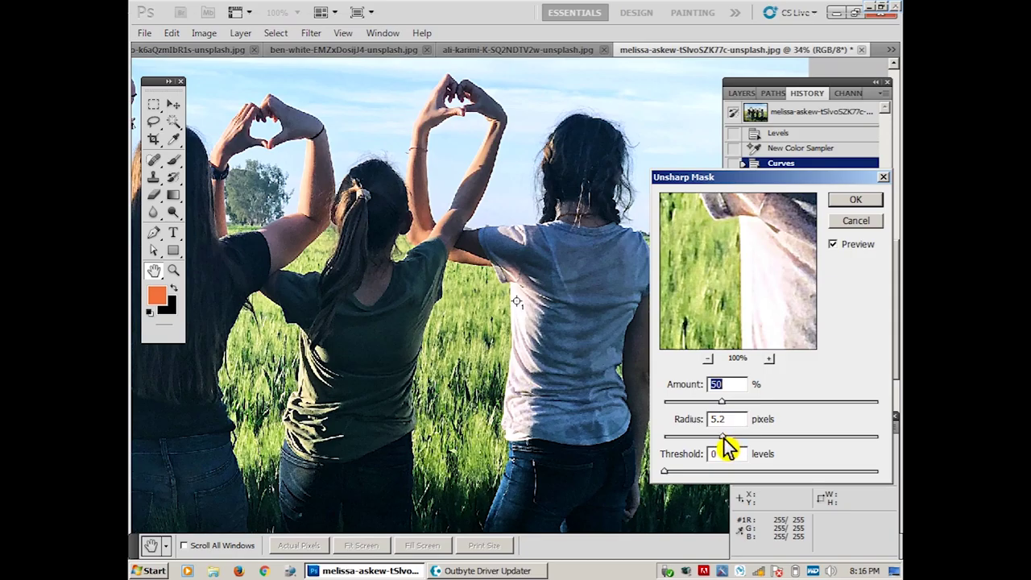
pyautogui.moveTo(723, 436)
pyautogui.mouseDown()
pyautogui.moveTo(698, 436)
pyautogui.moveTo(712, 436)
pyautogui.mouseUp()
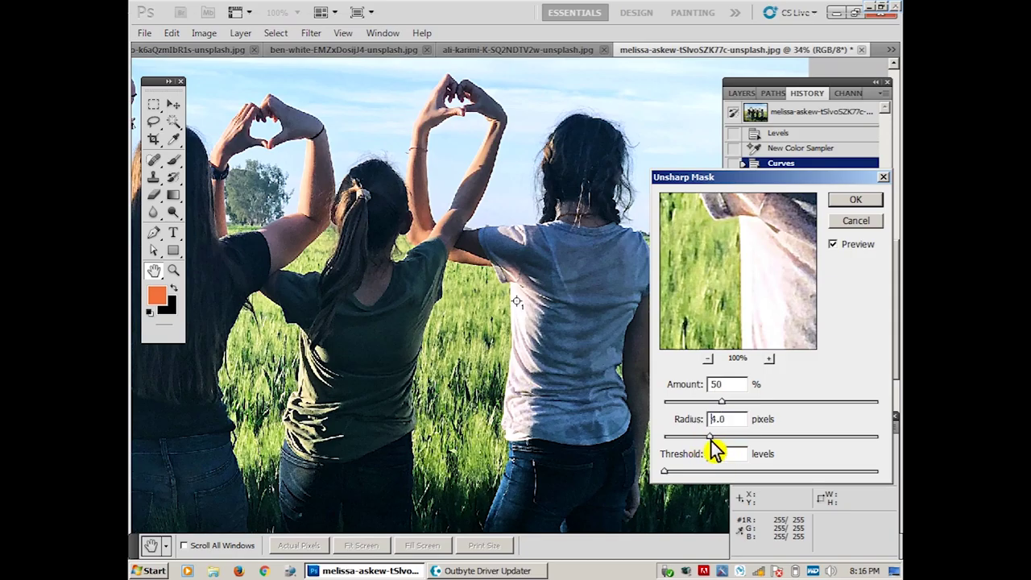
pyautogui.click(833, 244)
pyautogui.click(856, 199)
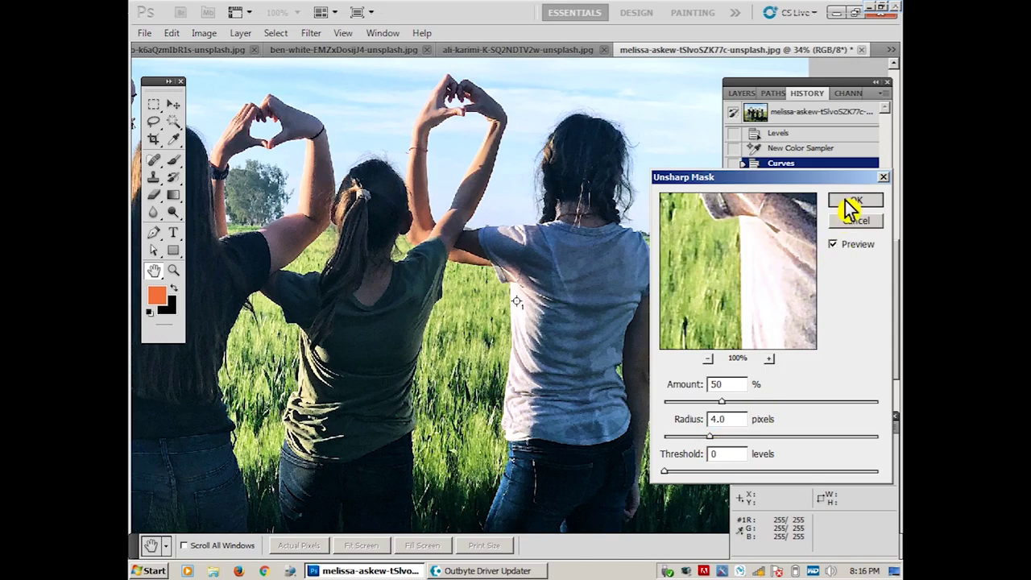
pyautogui.press('z')
pyautogui.moveTo(433, 295); pyautogui.dragTo(519, 308)
pyautogui.click(520, 308)
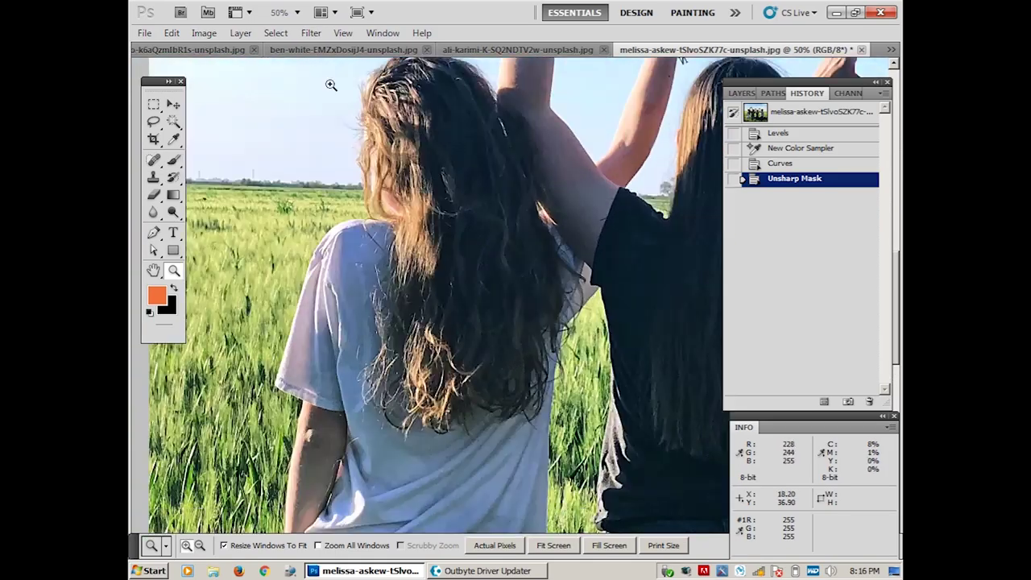
# Step: Apply Brightness/Contrast with Brightness 10 and Contrast 10, then zoom out to the whole photo
pyautogui.click(204, 33)
pyautogui.moveTo(223, 69)
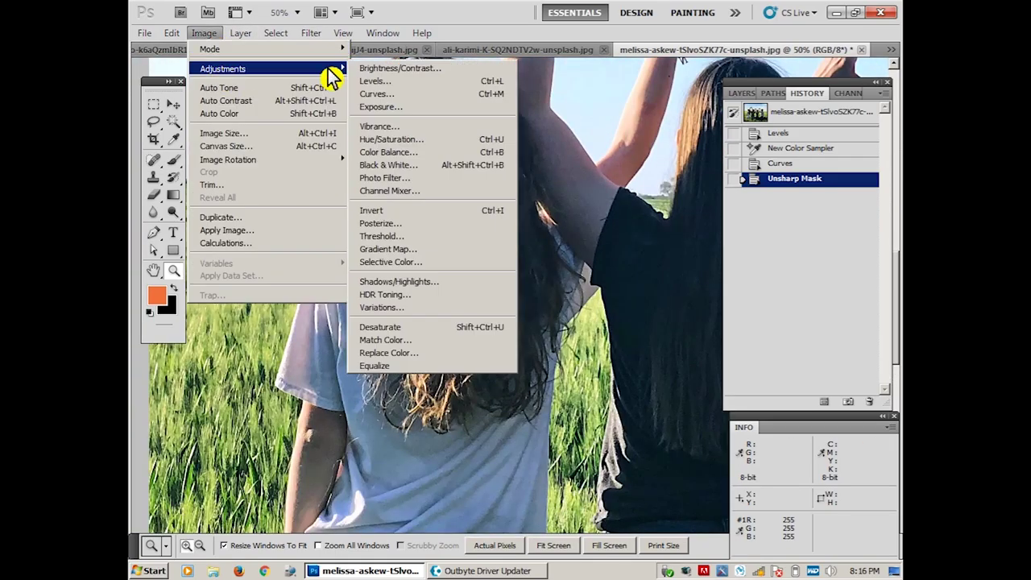
pyautogui.click(431, 72)
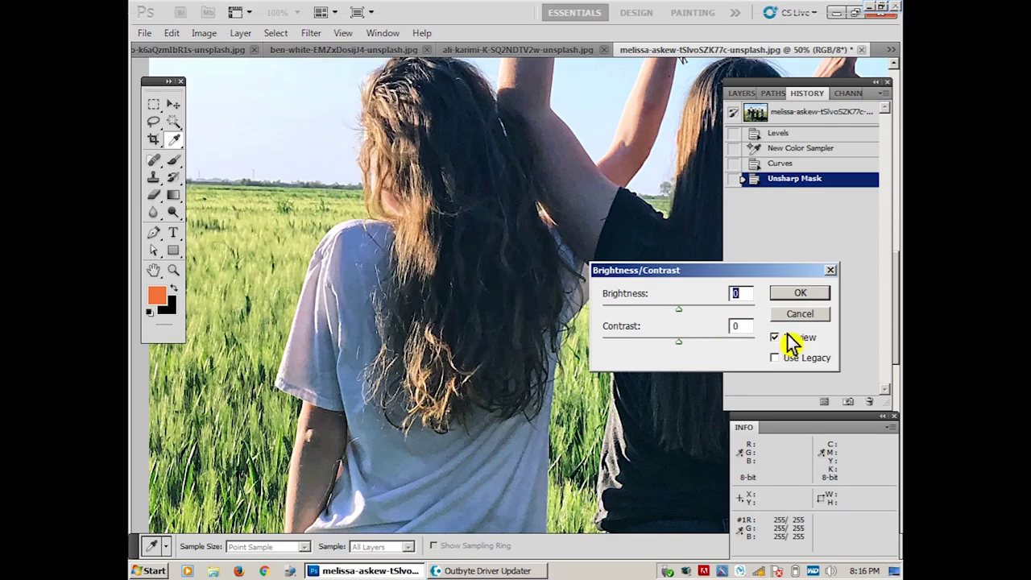
pyautogui.write('10')
pyautogui.press('Tab')
pyautogui.write('1')
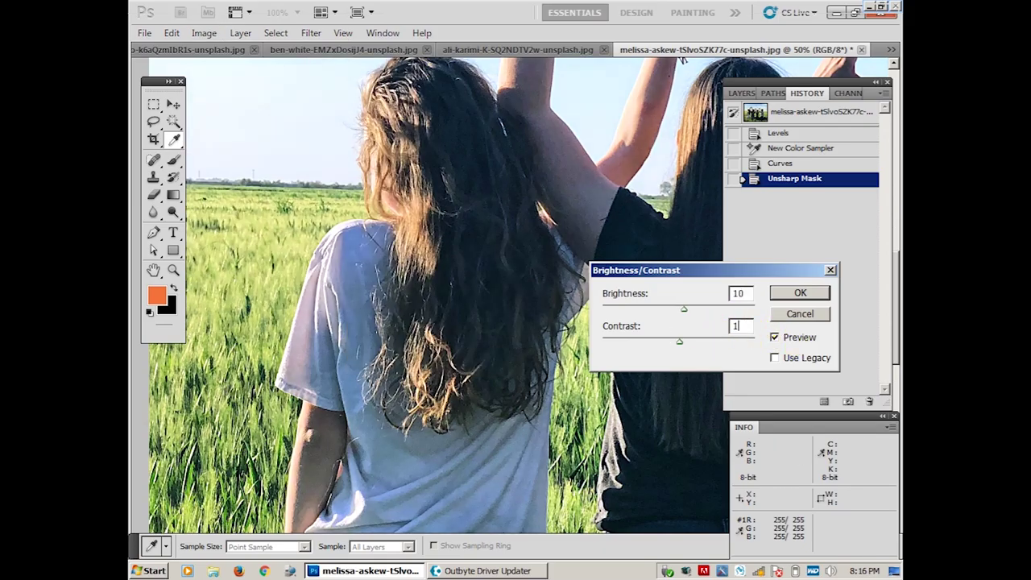
pyautogui.write('0')
pyautogui.click(798, 292)
pyautogui.press('z')
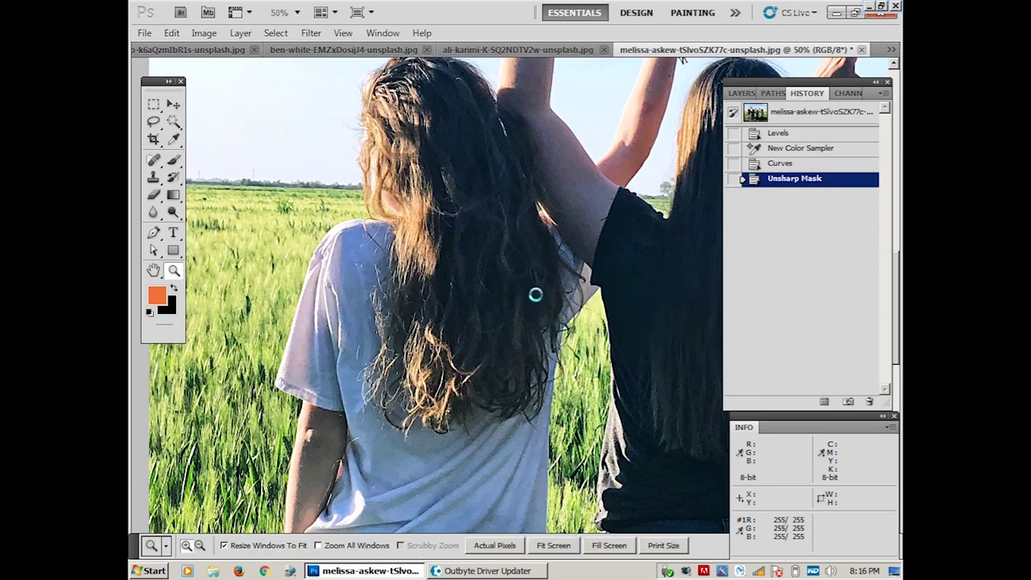
pyautogui.keyDown('alt'); pyautogui.click(528, 295); pyautogui.keyUp('alt')
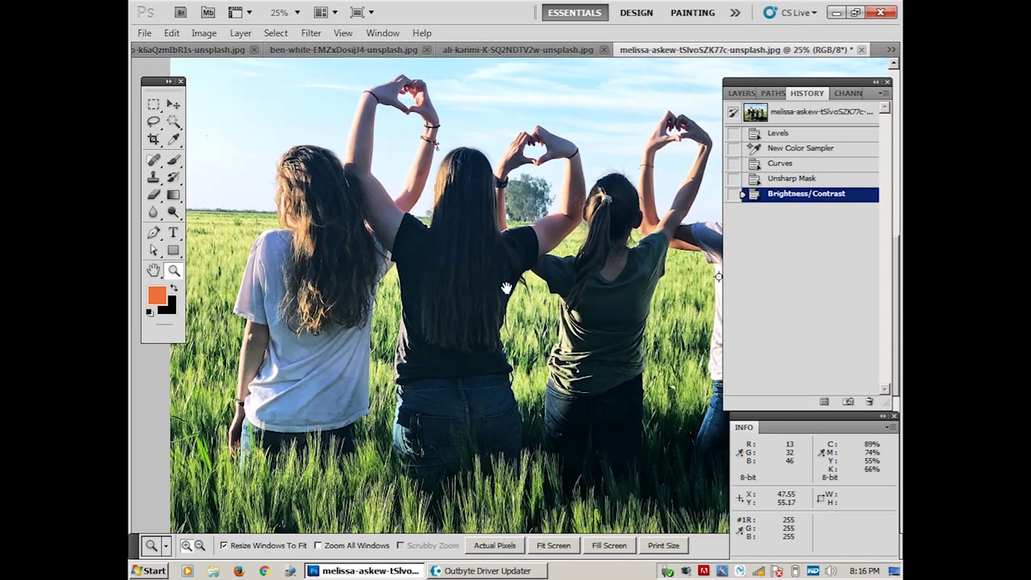
# Step: Toggle between the original snapshot and the adjusted state in History, then switch to the ali-karimi portrait
pyautogui.moveTo(506, 288); pyautogui.dragTo(485, 302)
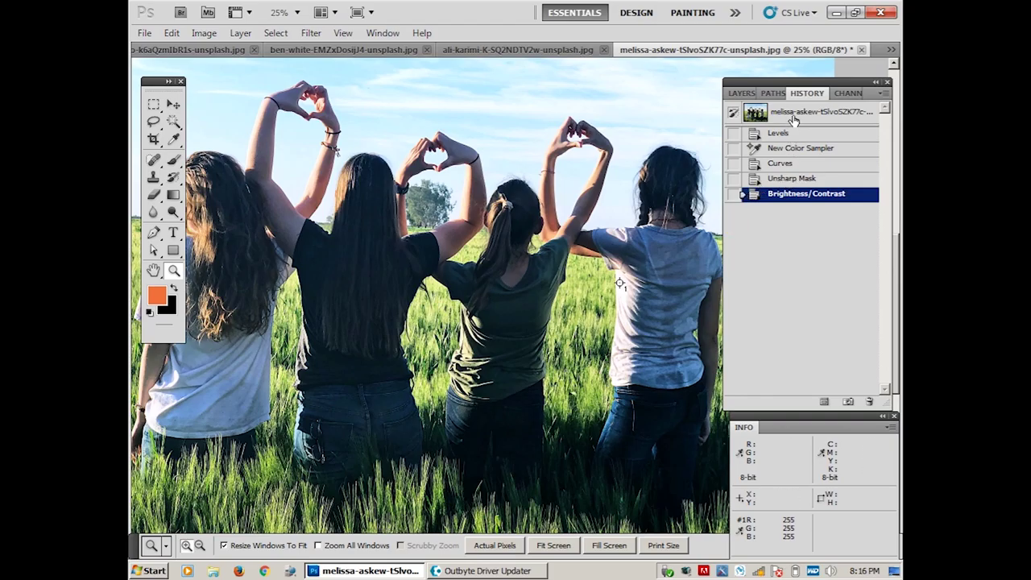
pyautogui.click(793, 117)
pyautogui.click(793, 197)
pyautogui.click(794, 117)
pyautogui.click(793, 194)
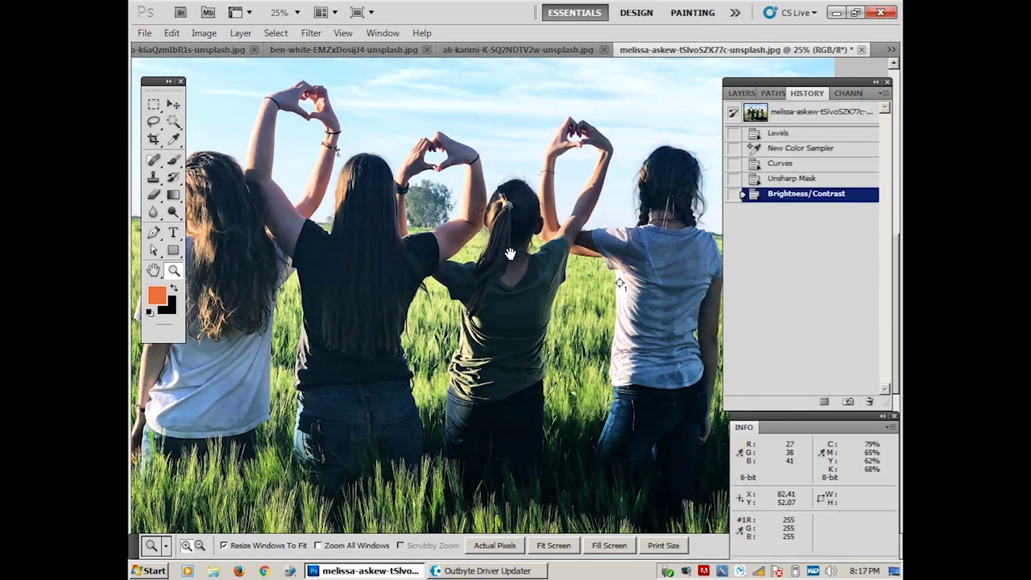
pyautogui.moveTo(471, 245); pyautogui.dragTo(509, 251)
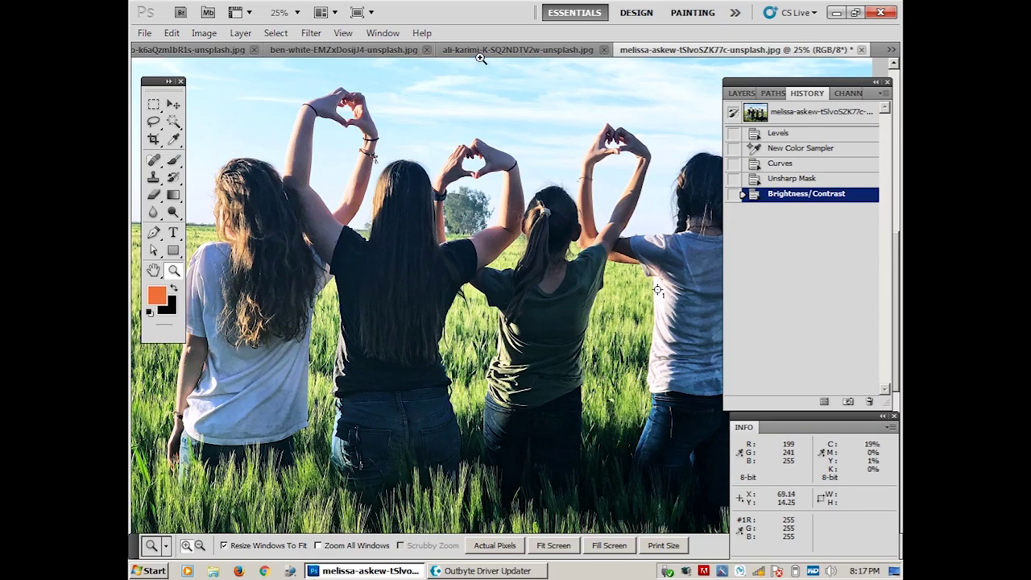
pyautogui.click(485, 51)
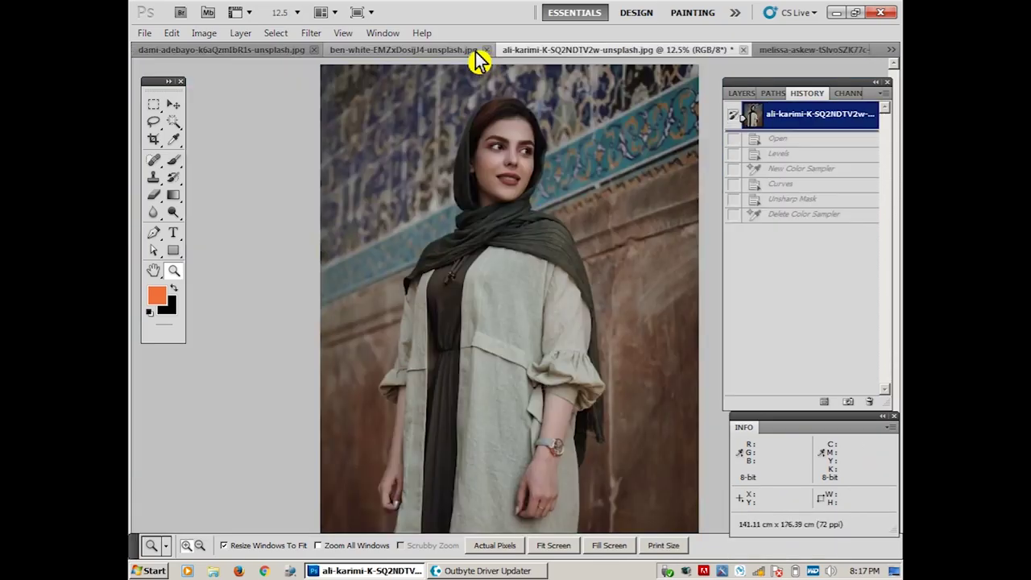
# Step: Bring up the dami-adebayo photo and zoom in on the lower half of the brown jacket
pyautogui.click(409, 53)
pyautogui.click(291, 50)
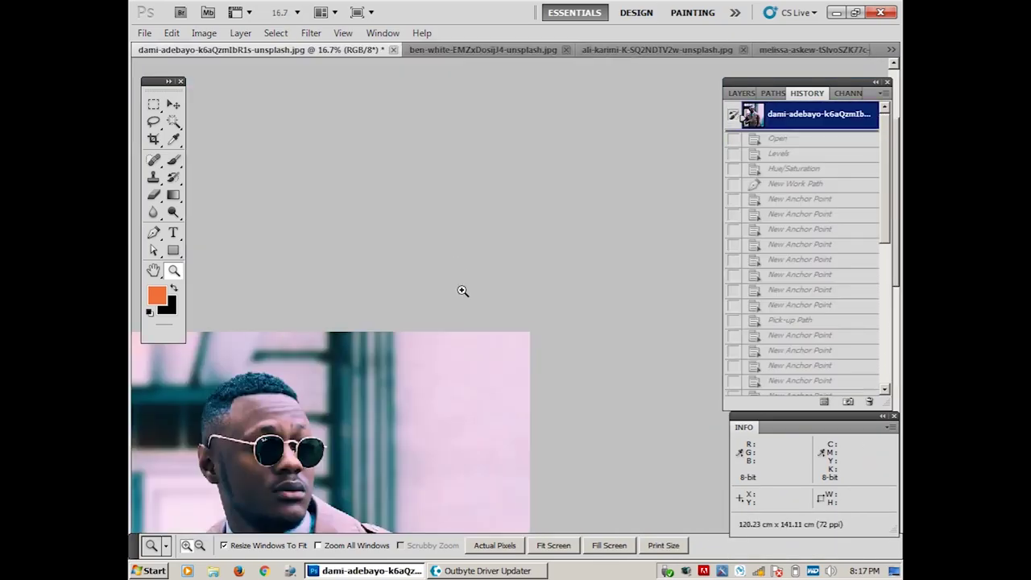
pyautogui.moveTo(354, 391)
pyautogui.mouseDown()
pyautogui.moveTo(384, 301)
pyautogui.moveTo(499, 347)
pyautogui.mouseUp()
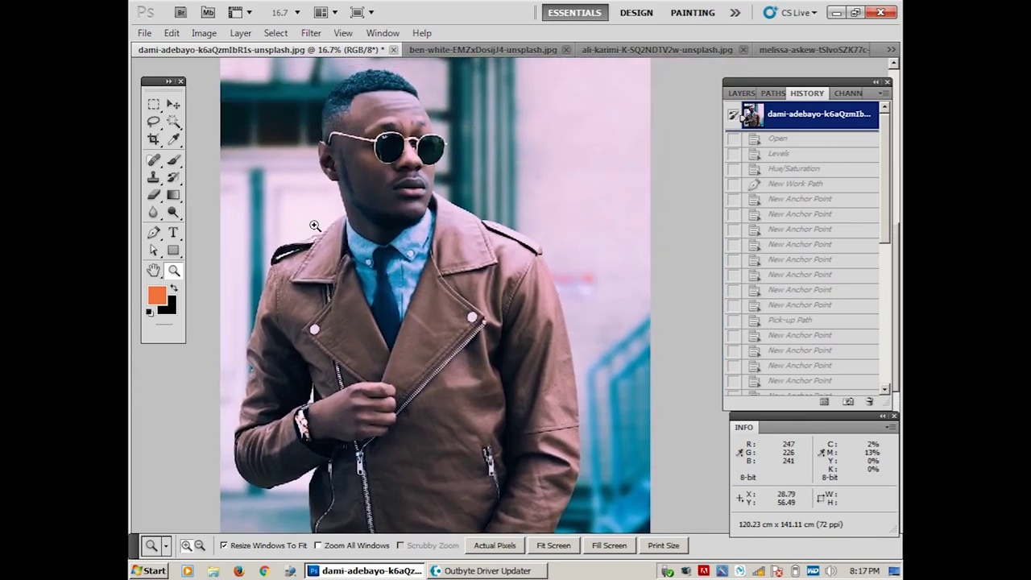
pyautogui.click(520, 367)
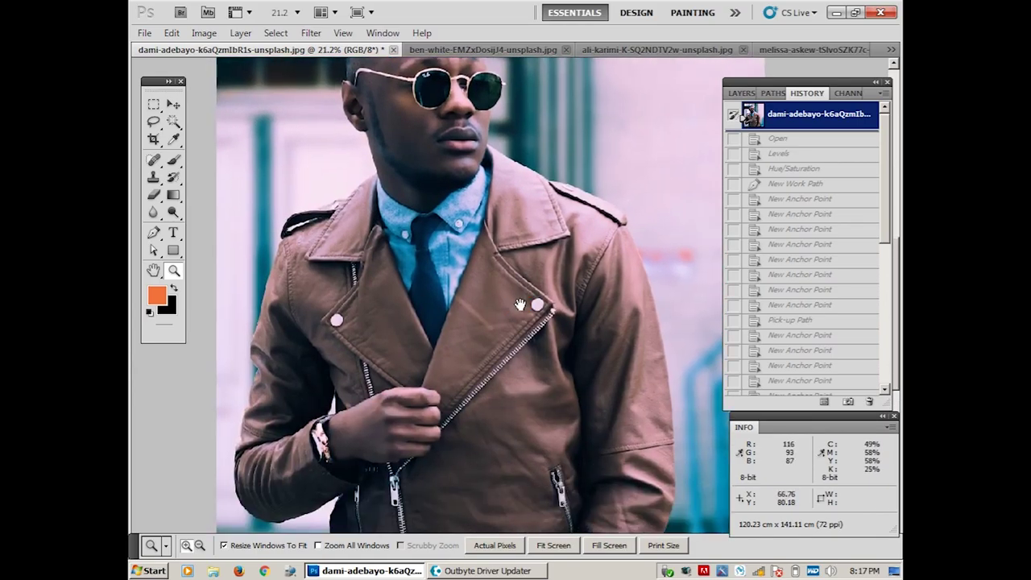
pyautogui.press('p')
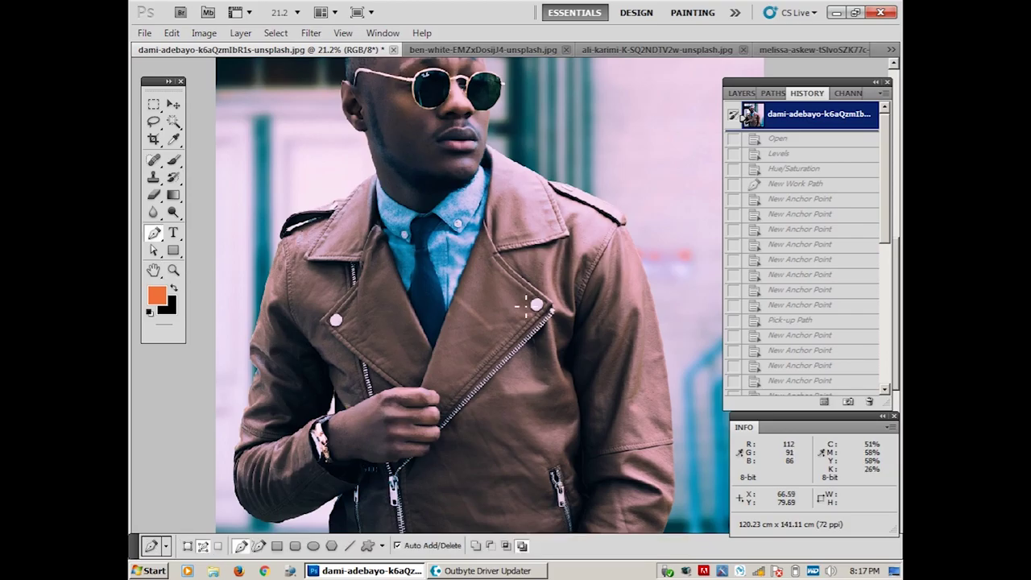
pyautogui.moveTo(572, 531); pyautogui.dragTo(575, 384)
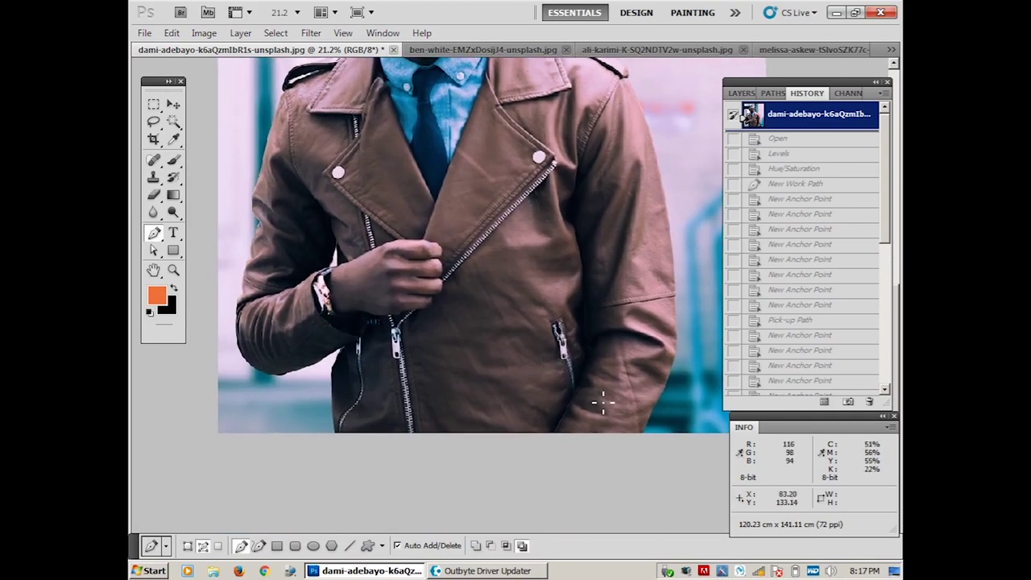
pyautogui.press('z')
pyautogui.click(392, 281)
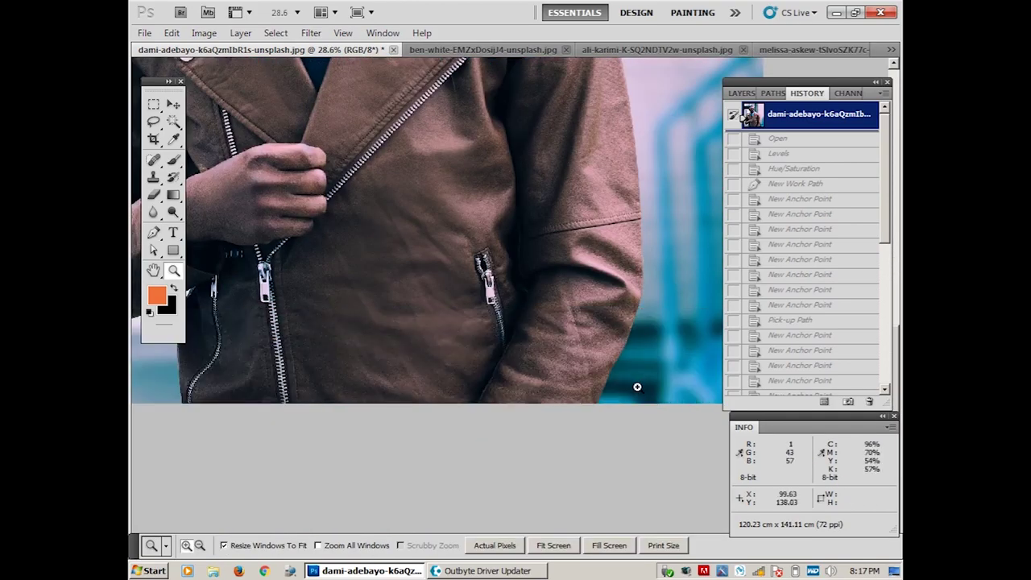
# Step: Start the jacket path at its lower right corner and trace up the sleeve edge
pyautogui.click(596, 403)
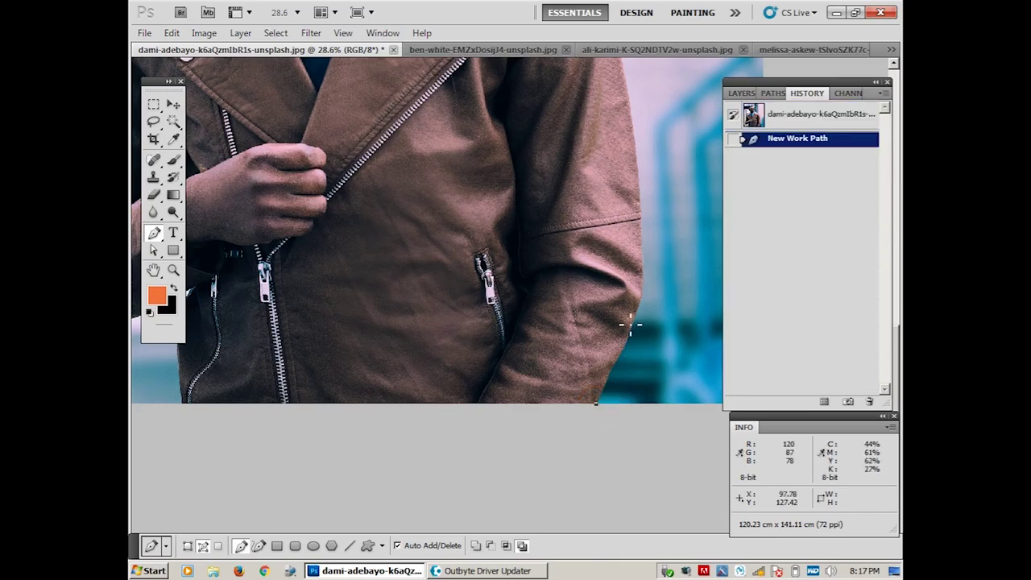
pyautogui.moveTo(644, 308); pyautogui.dragTo(642, 298)
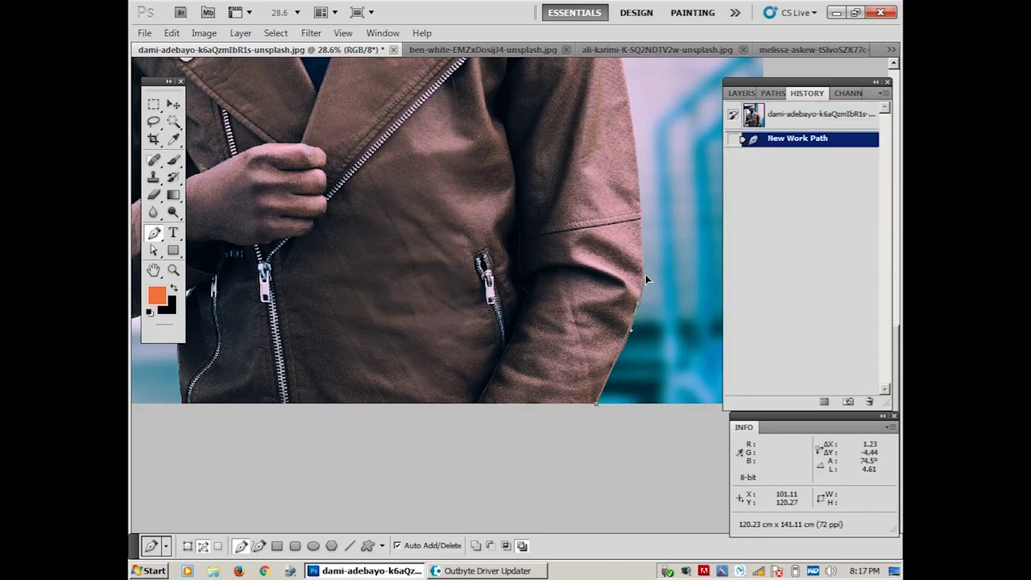
pyautogui.click(646, 276)
pyautogui.scroll(3, 649, 266)
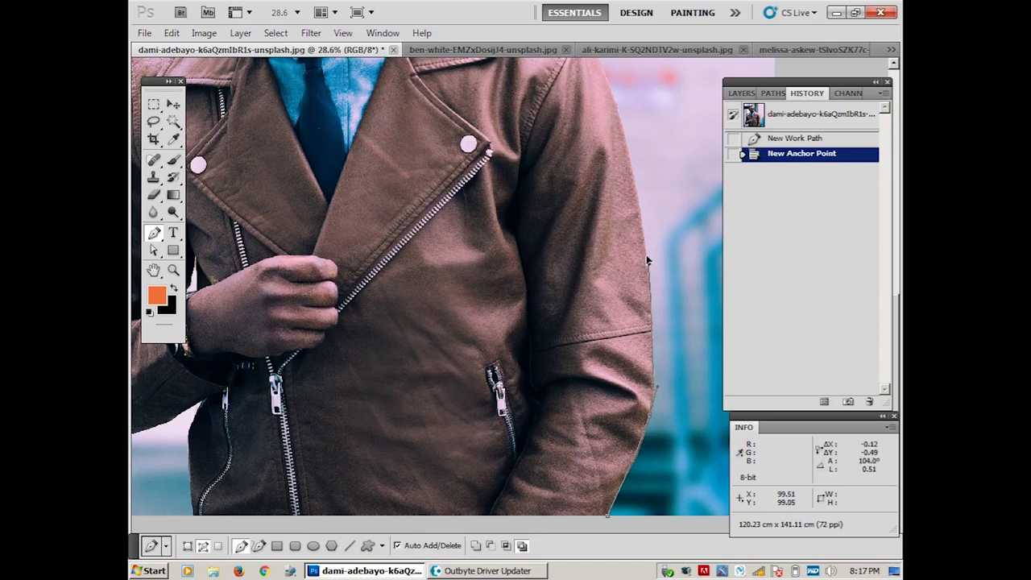
pyautogui.click(642, 219)
pyautogui.moveTo(642, 194); pyautogui.dragTo(667, 403)
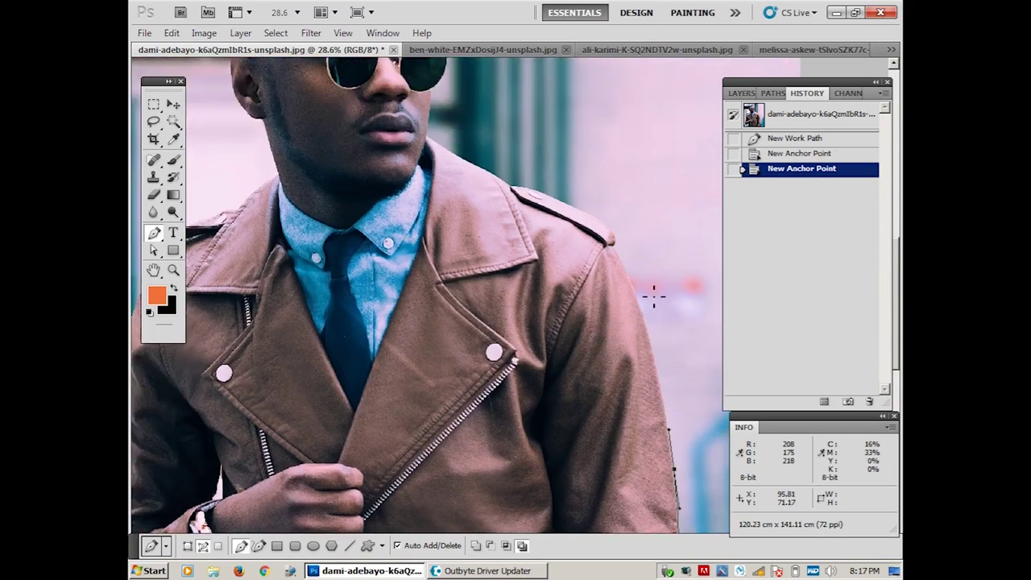
pyautogui.moveTo(639, 301); pyautogui.dragTo(633, 275)
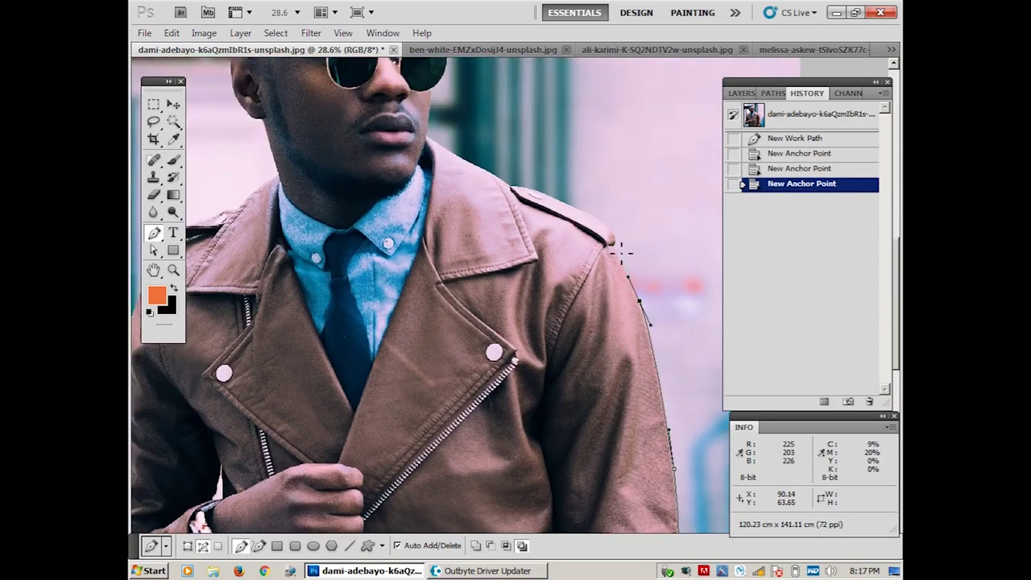
# Step: Curve the path around the shoulder and along to the collar beside the neck
pyautogui.click(615, 246)
pyautogui.moveTo(605, 229)
pyautogui.mouseDown()
pyautogui.moveTo(585, 214)
pyautogui.moveTo(644, 280)
pyautogui.mouseUp()
pyautogui.click(618, 269)
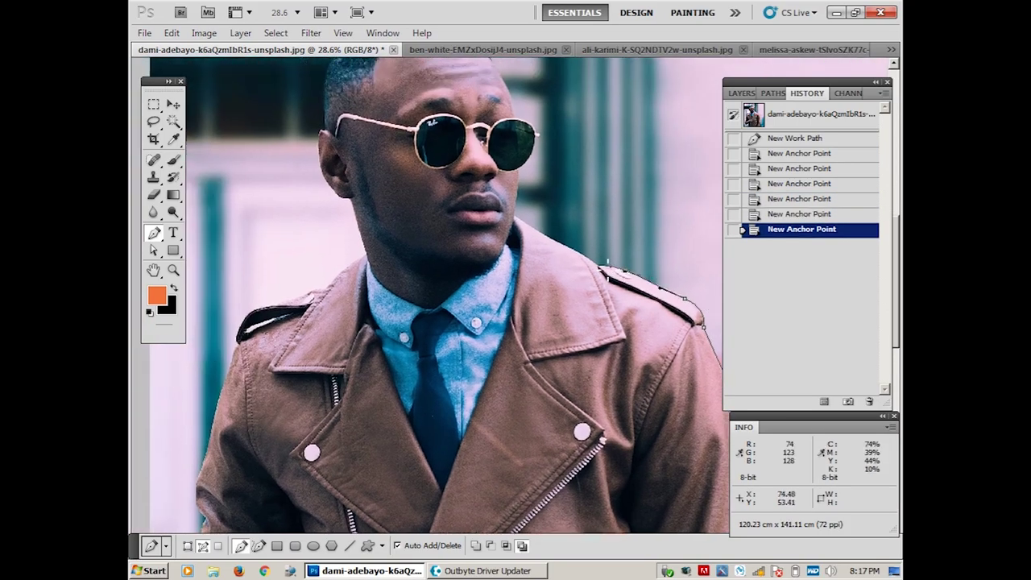
pyautogui.click(600, 264)
pyautogui.click(551, 242)
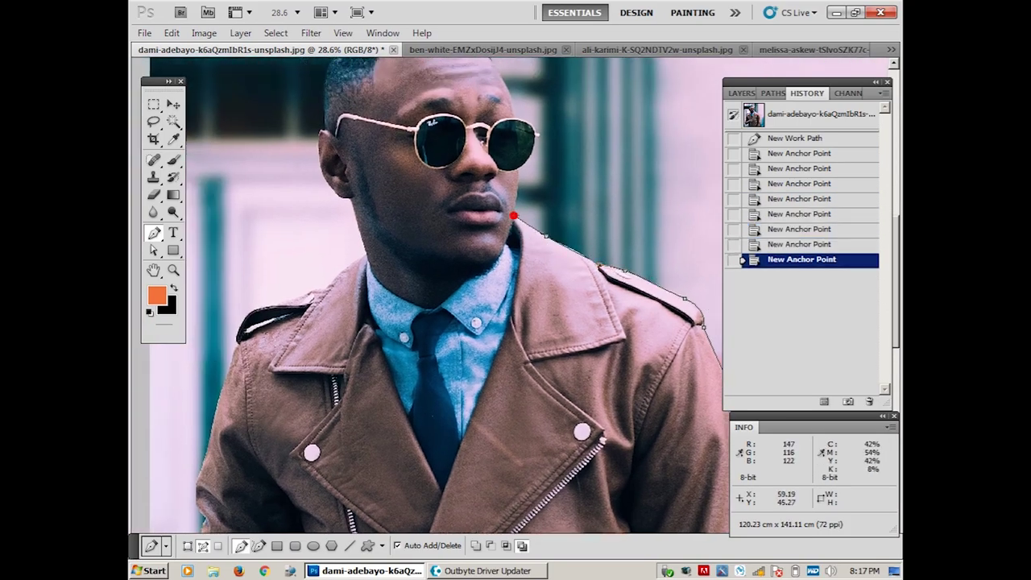
pyautogui.click(513, 216)
pyautogui.click(517, 264)
pyautogui.moveTo(499, 380)
pyautogui.mouseDown()
pyautogui.moveTo(568, 258)
pyautogui.moveTo(530, 312)
pyautogui.mouseUp()
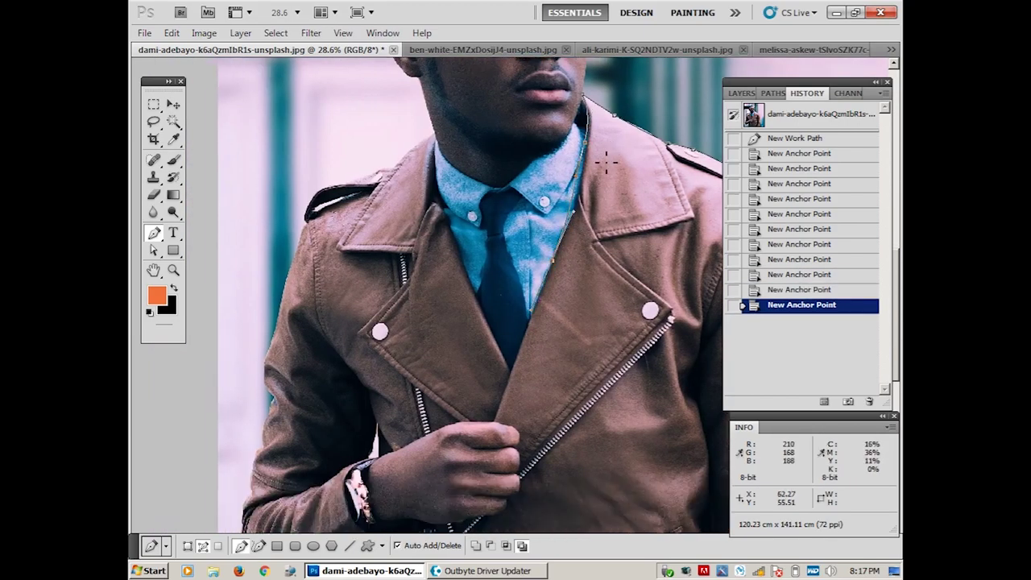
# Step: Nudge the neck anchor onto the collar edge, then trace the lapel up toward the neck
pyautogui.press('a')
pyautogui.moveTo(586, 149); pyautogui.dragTo(585, 162)
pyautogui.press('p')
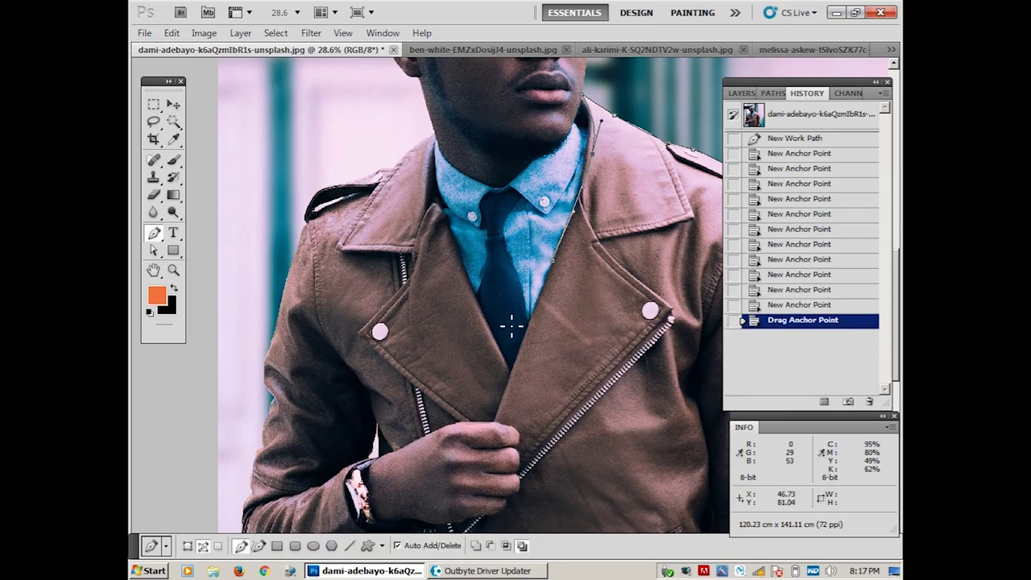
pyautogui.click(514, 368)
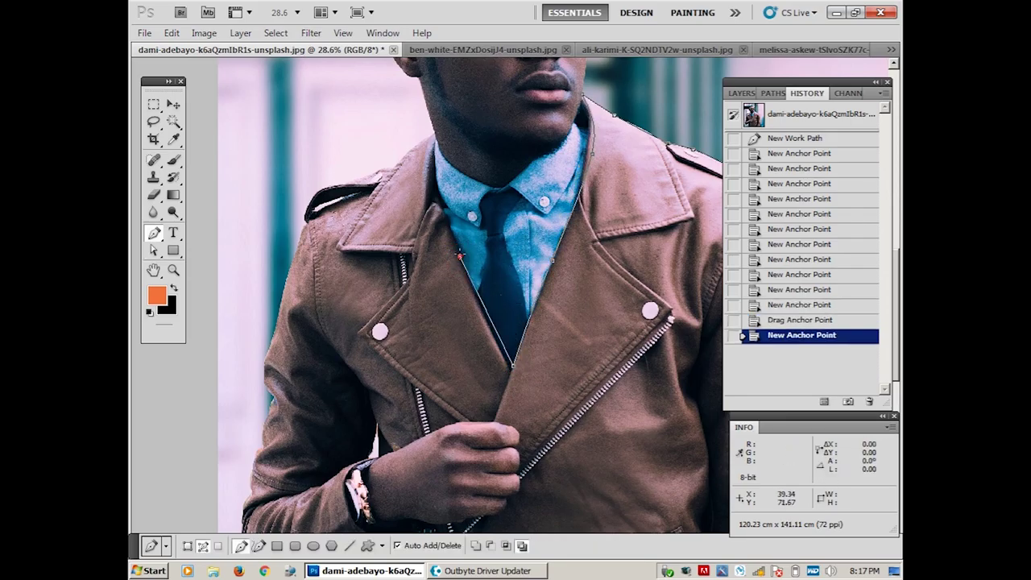
pyautogui.click(459, 256)
pyautogui.click(441, 207)
pyautogui.click(432, 165)
pyautogui.click(435, 145)
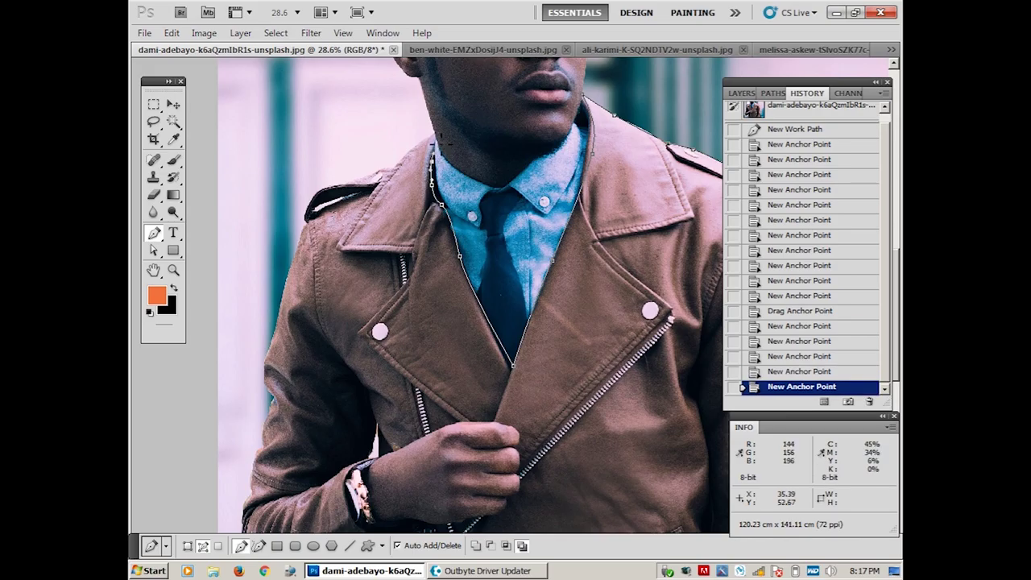
# Step: Continue the path along the left collar, over the left shoulder and down the jacket's left edge
pyautogui.click(438, 129)
pyautogui.click(430, 135)
pyautogui.click(398, 158)
pyautogui.click(382, 171)
pyautogui.click(376, 178)
pyautogui.moveTo(374, 218); pyautogui.dragTo(550, 234)
pyautogui.click(529, 195)
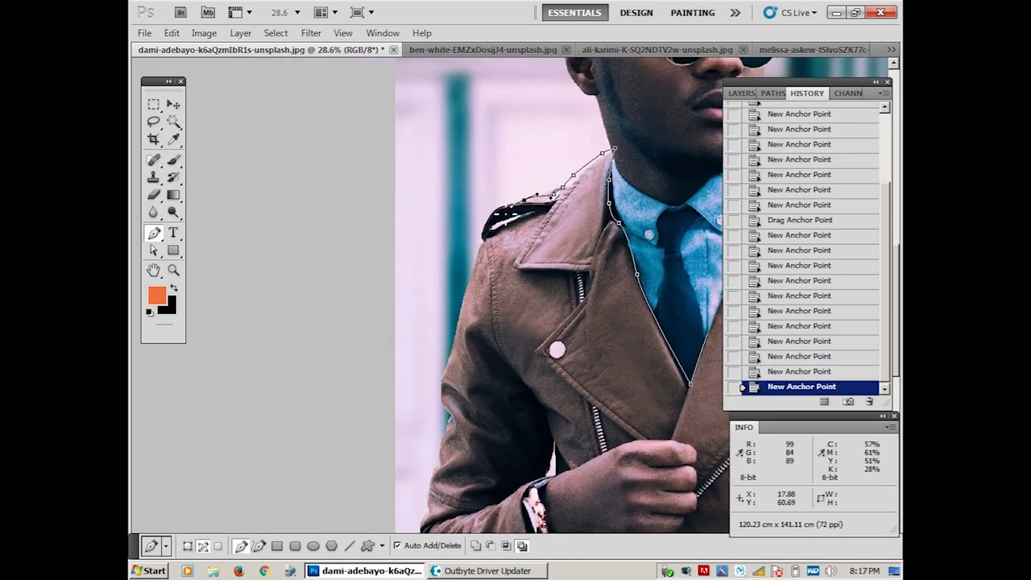
pyautogui.click(479, 236)
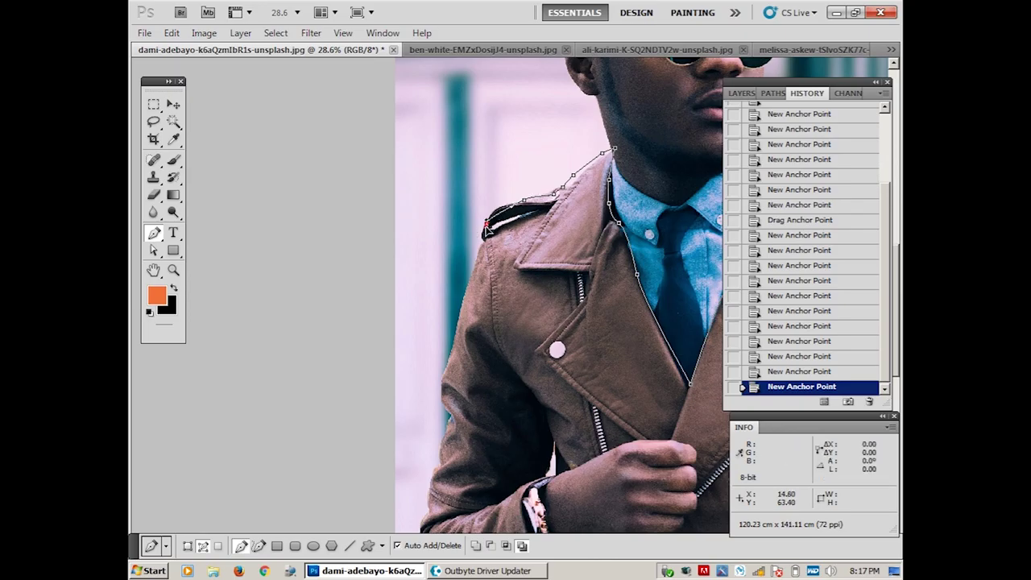
pyautogui.click(479, 277)
pyautogui.click(476, 292)
pyautogui.moveTo(444, 343); pyautogui.dragTo(496, 226)
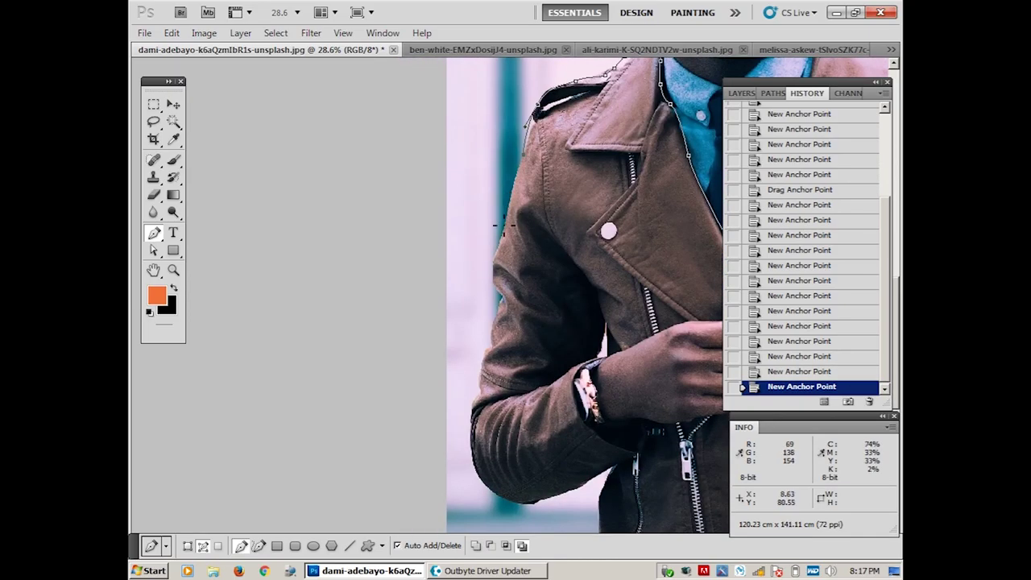
# Step: Trace down the left sleeve, around the cuff, and close the jacket outline
pyautogui.click(493, 256)
pyautogui.click(493, 278)
pyautogui.click(496, 294)
pyautogui.click(499, 311)
pyautogui.click(503, 326)
pyautogui.moveTo(504, 357); pyautogui.dragTo(491, 243)
pyautogui.click(467, 284)
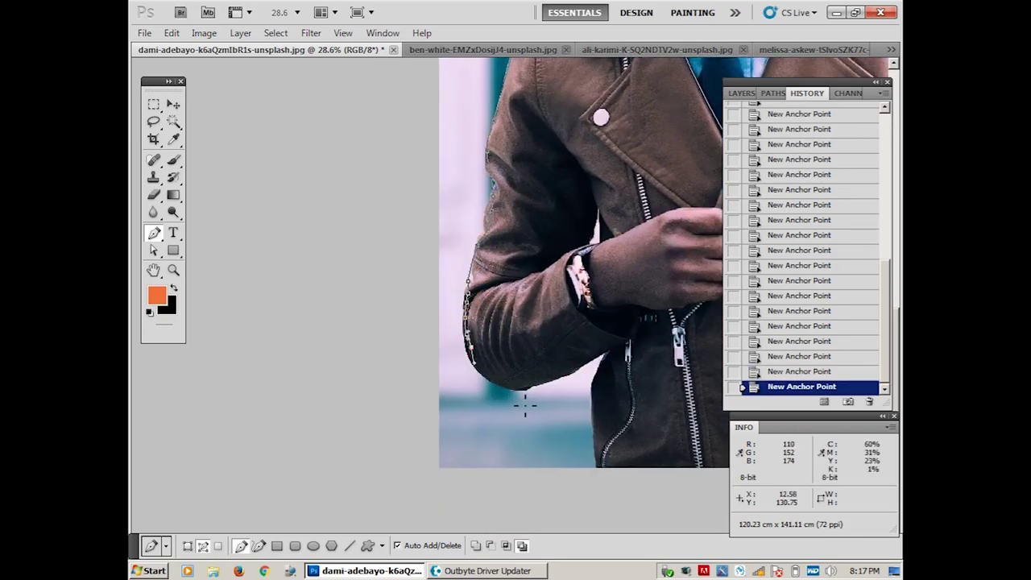
pyautogui.moveTo(522, 388)
pyautogui.mouseDown()
pyautogui.moveTo(554, 387)
pyautogui.moveTo(475, 324)
pyautogui.moveTo(480, 355)
pyautogui.mouseUp()
pyautogui.click(604, 355)
pyautogui.moveTo(584, 397); pyautogui.dragTo(405, 398)
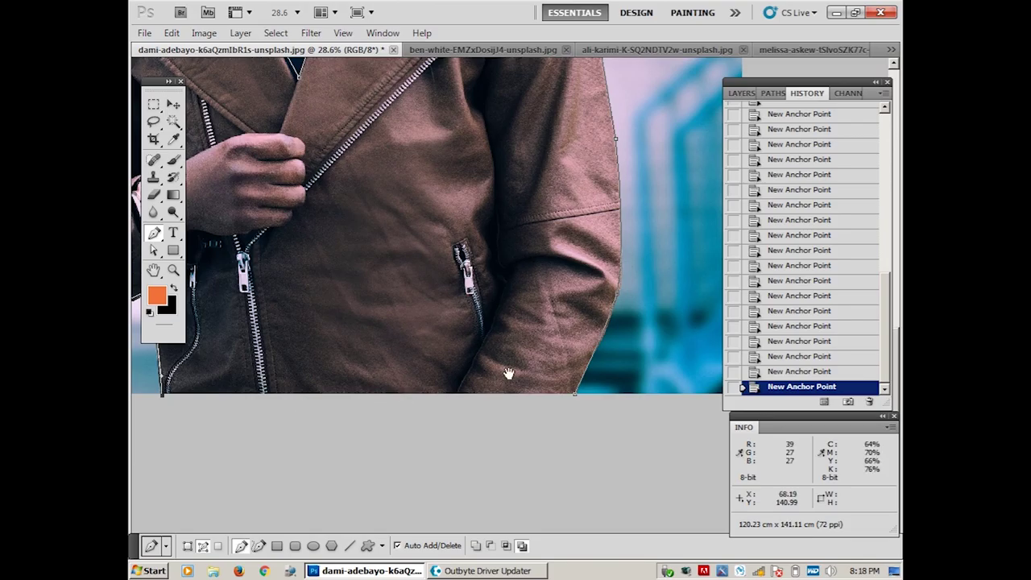
pyautogui.click(577, 401)
pyautogui.moveTo(517, 258); pyautogui.dragTo(508, 351)
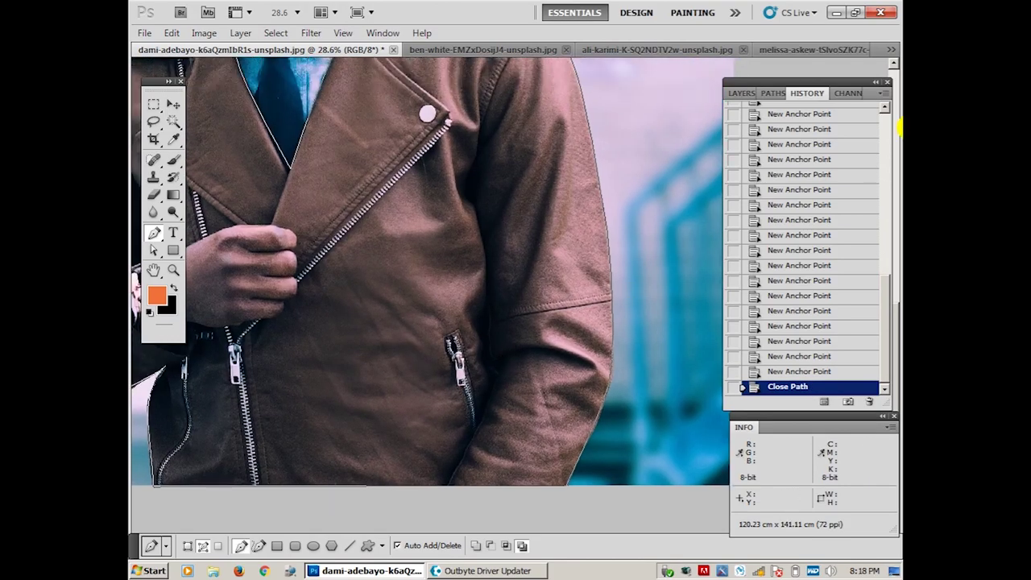
# Step: Save the work path as Path 1 and load it as a selection
pyautogui.click(773, 94)
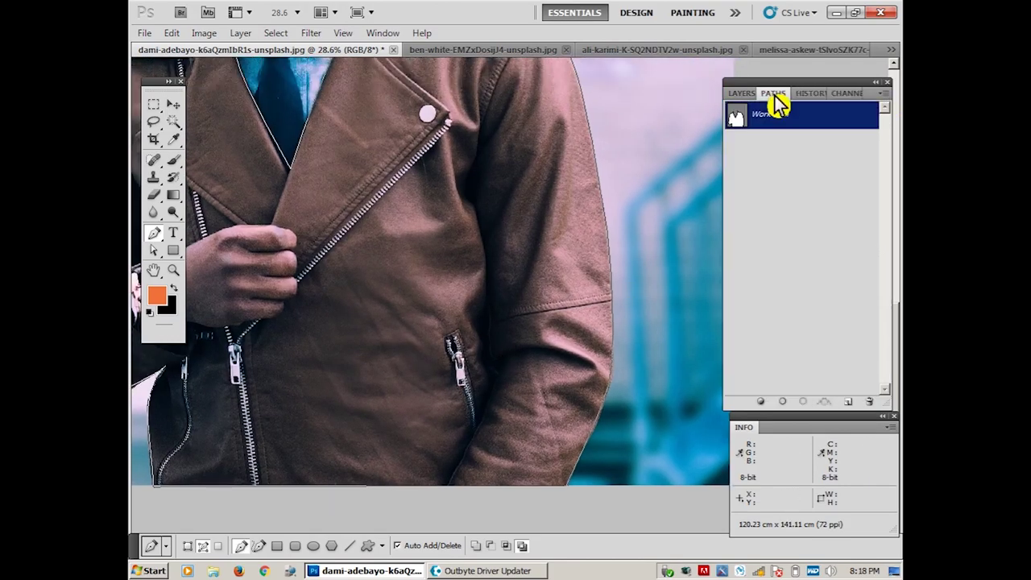
pyautogui.doubleClick(808, 121)
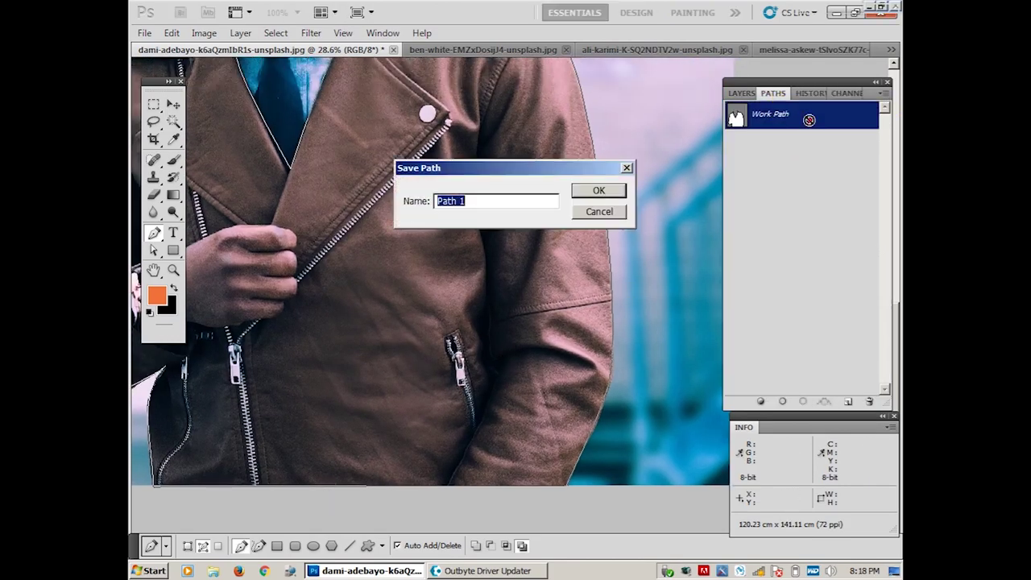
pyautogui.click(598, 191)
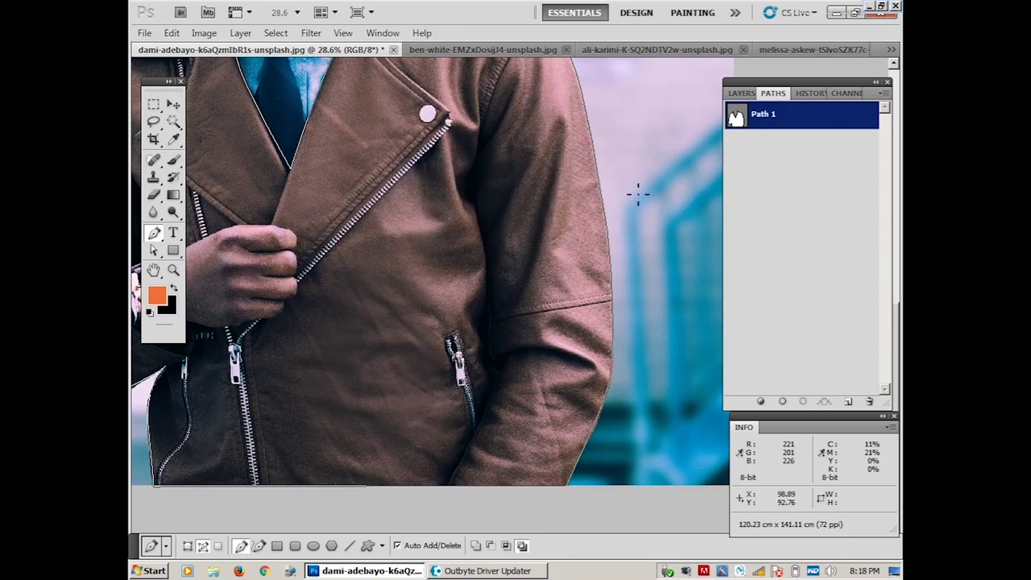
pyautogui.click(803, 401)
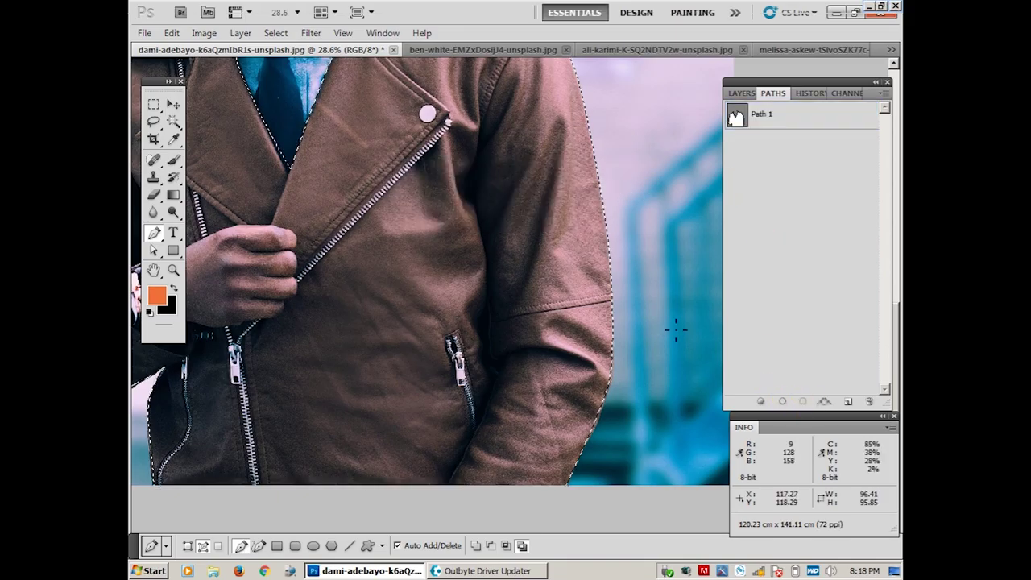
pyautogui.scroll(5, 674, 330)
pyautogui.hscroll(-4, 674, 329)
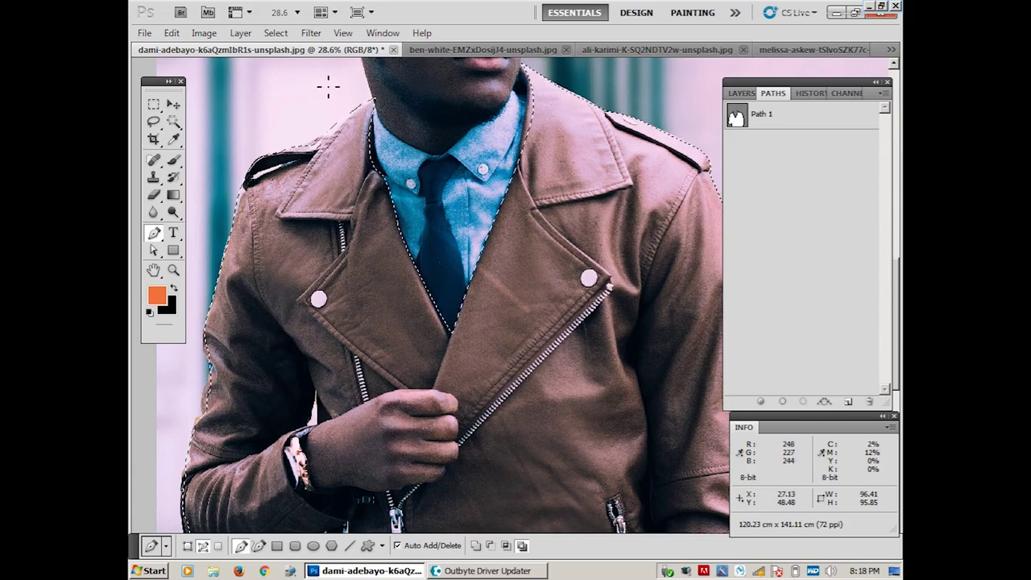
# Step: Feather the jacket selection by 20 pixels
pyautogui.click(276, 33)
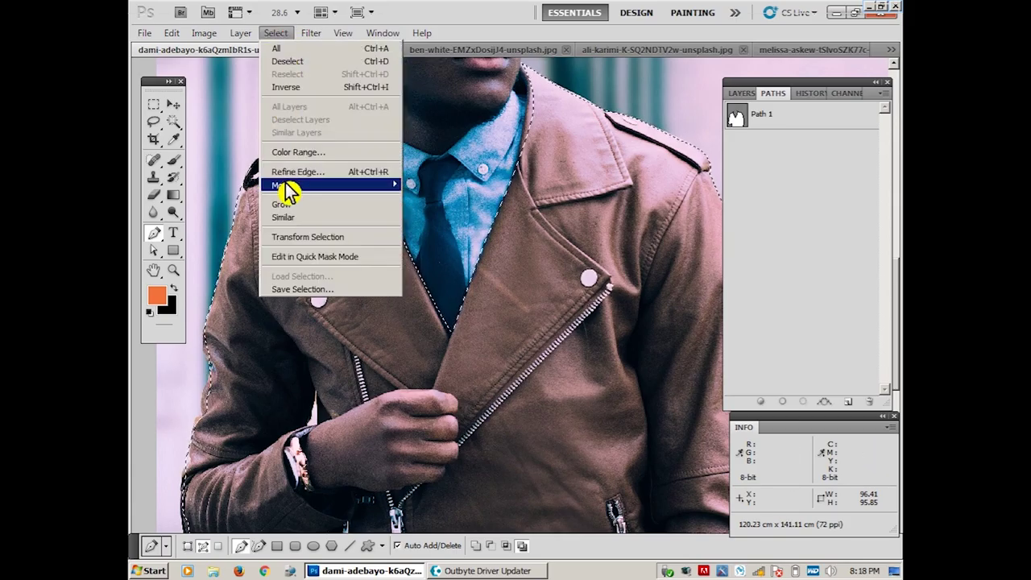
pyautogui.moveTo(290, 185)
pyautogui.click(456, 234)
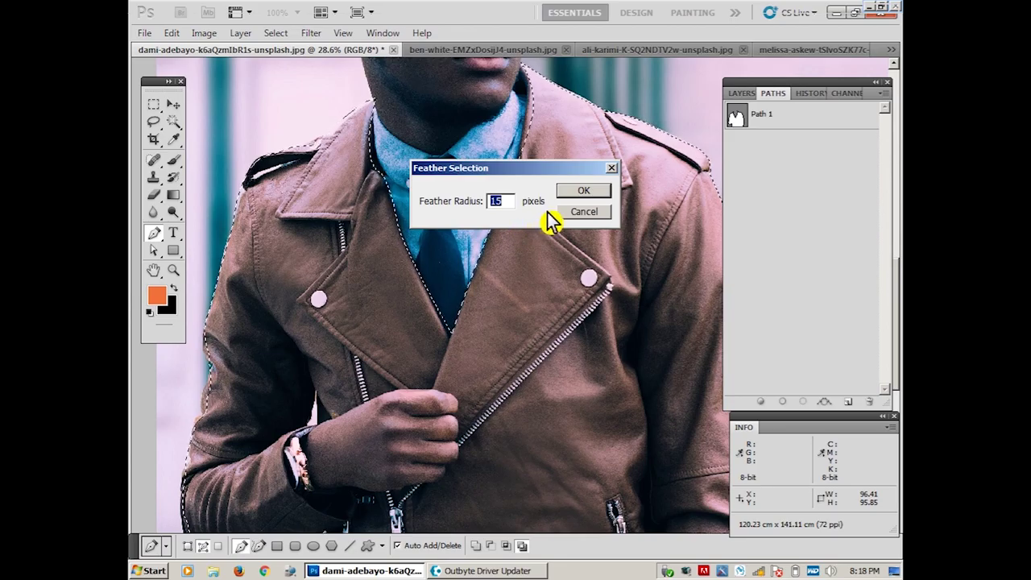
pyautogui.write('20')
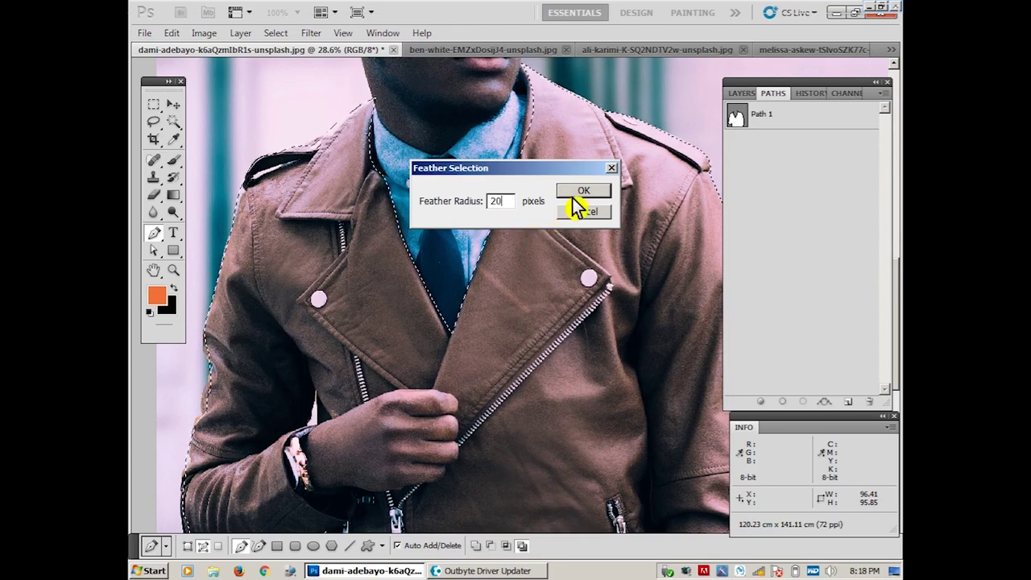
pyautogui.click(582, 192)
pyautogui.moveTo(622, 189); pyautogui.dragTo(494, 168)
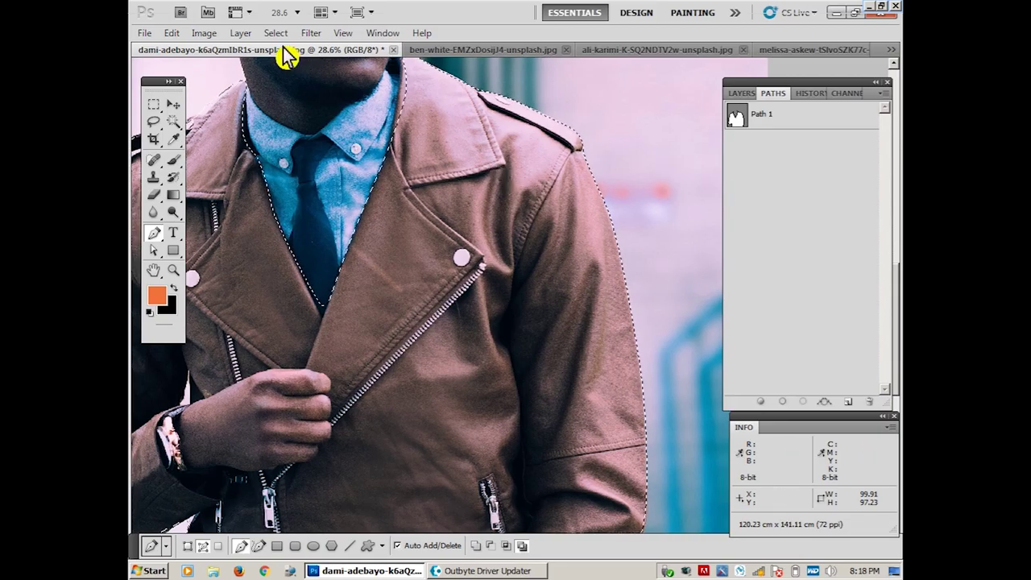
pyautogui.click(202, 33)
pyautogui.moveTo(223, 68)
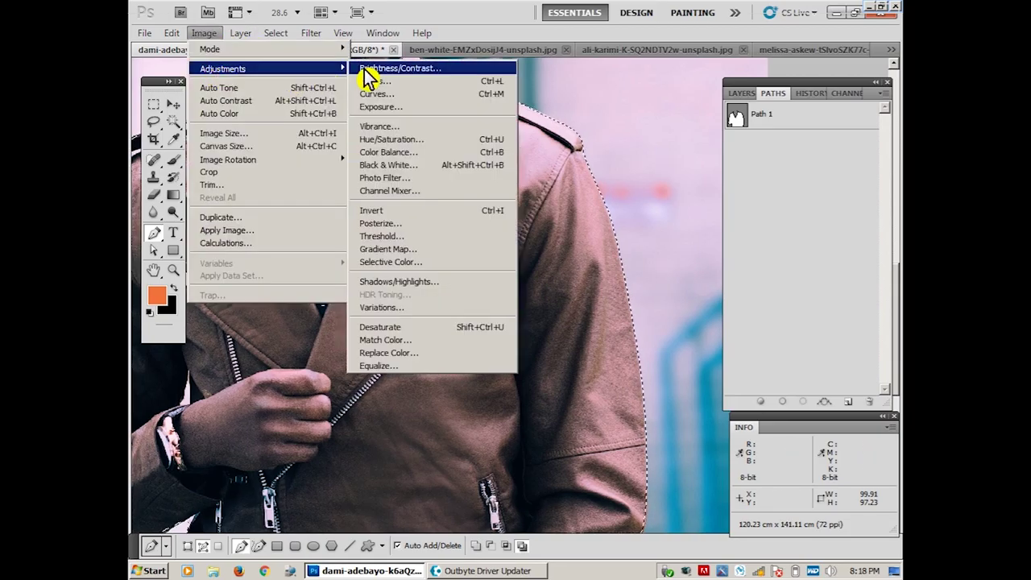
# Step: Apply Levels to the jacket, setting the Red midtone to 1.20 and lowering the Blue midtone
pyautogui.click(394, 82)
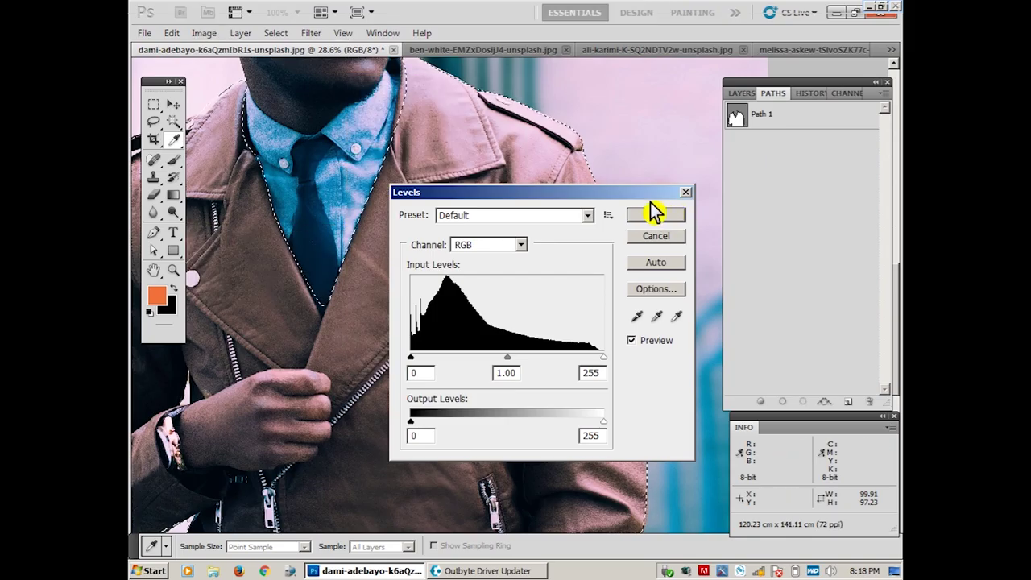
pyautogui.moveTo(654, 192); pyautogui.dragTo(785, 177)
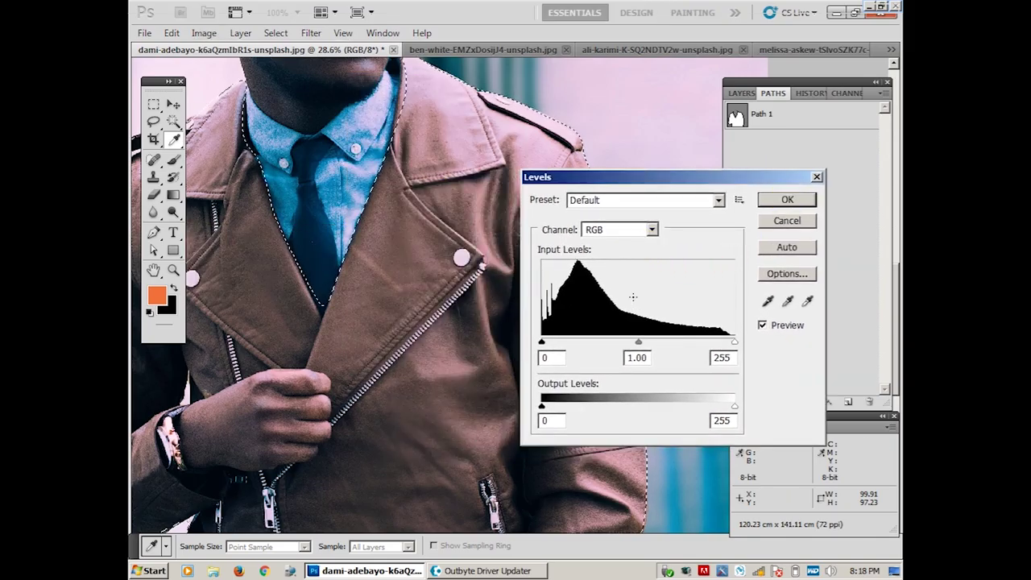
pyautogui.click(636, 230)
pyautogui.click(622, 251)
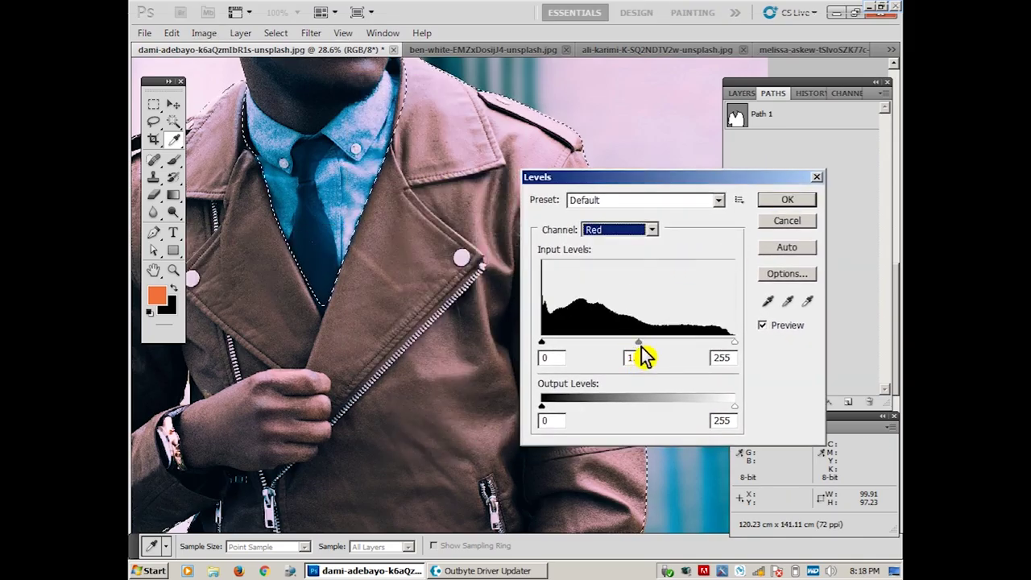
pyautogui.moveTo(638, 343); pyautogui.dragTo(643, 343)
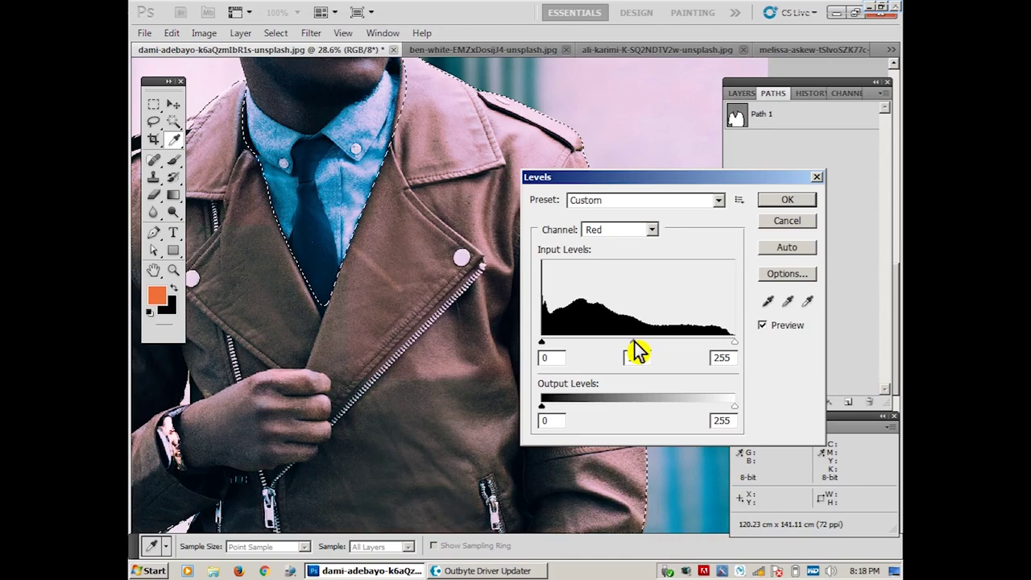
pyautogui.click(628, 229)
pyautogui.click(612, 278)
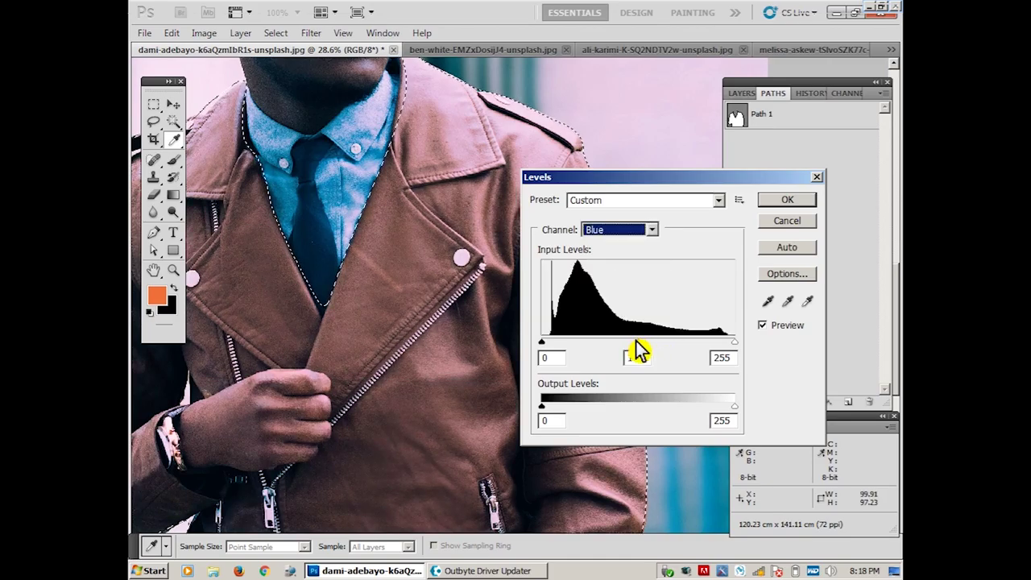
pyautogui.moveTo(637, 343); pyautogui.dragTo(643, 343)
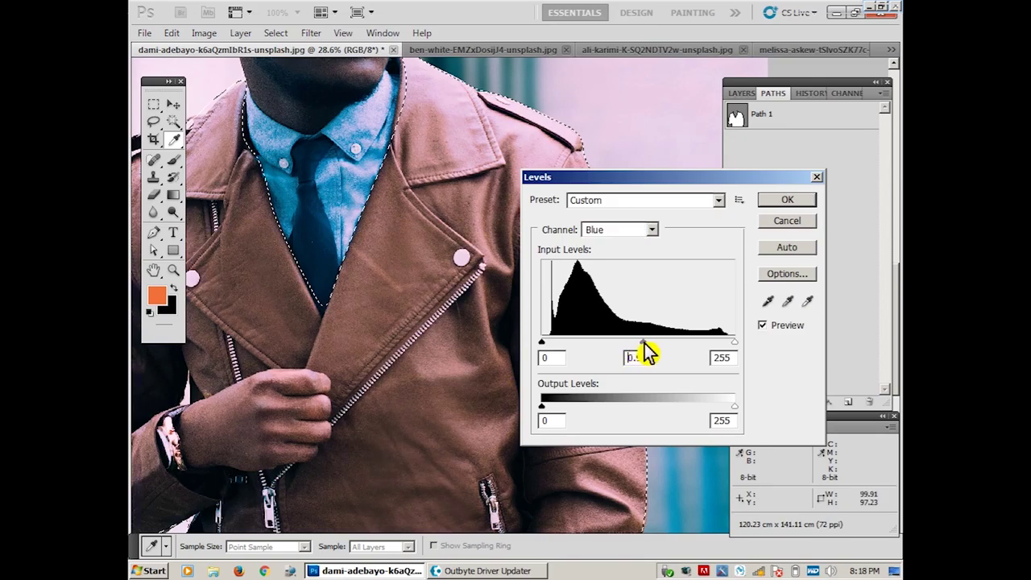
pyautogui.click(781, 201)
# Step: Apply Unsharp Mask (50%, 4.0 px radius, threshold 0) to the jacket, previewing the shoulder texture
pyautogui.press('p')
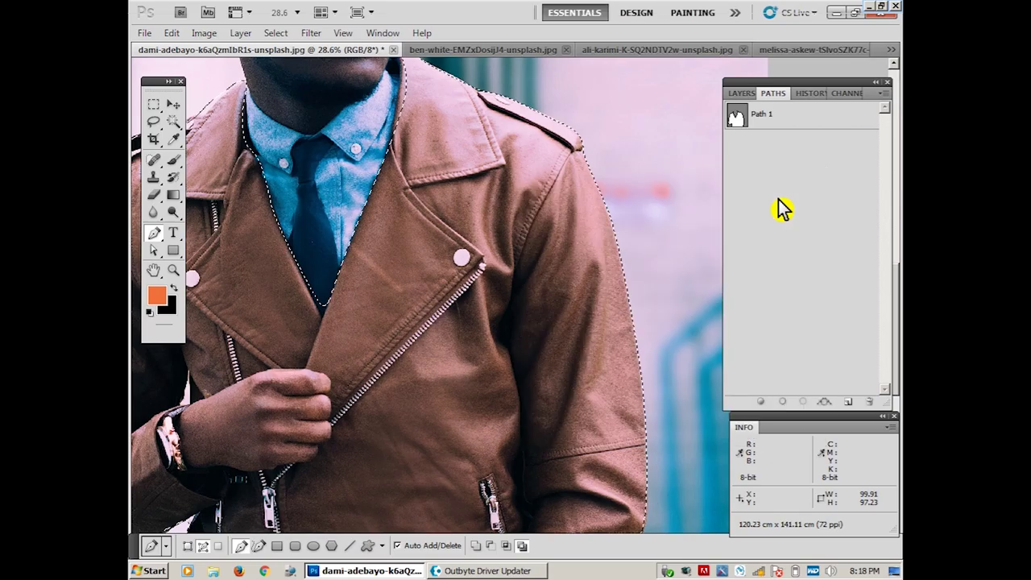
pyautogui.moveTo(442, 248); pyautogui.dragTo(589, 222)
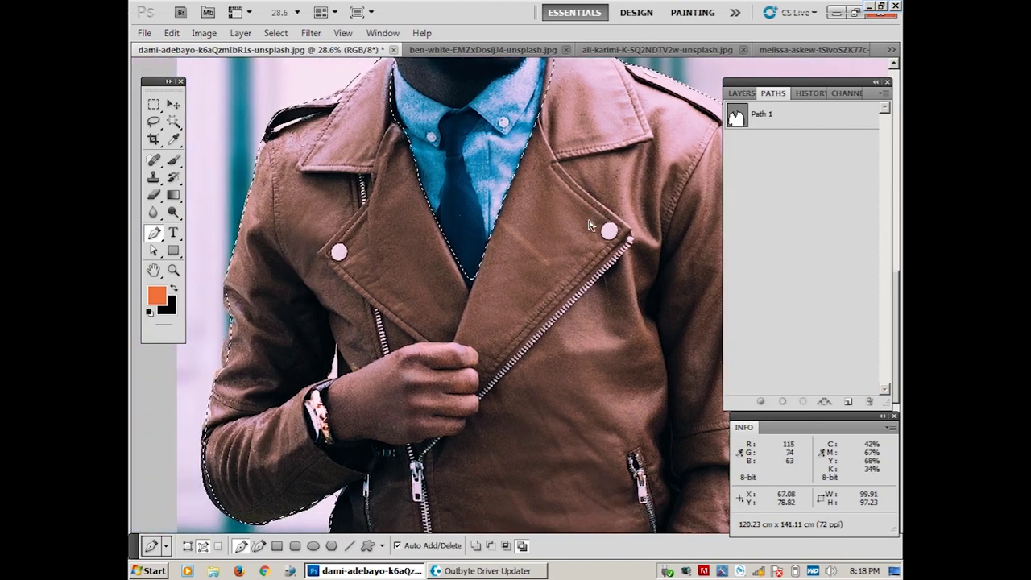
pyautogui.moveTo(605, 211)
pyautogui.mouseDown()
pyautogui.moveTo(497, 147)
pyautogui.moveTo(546, 290)
pyautogui.mouseUp()
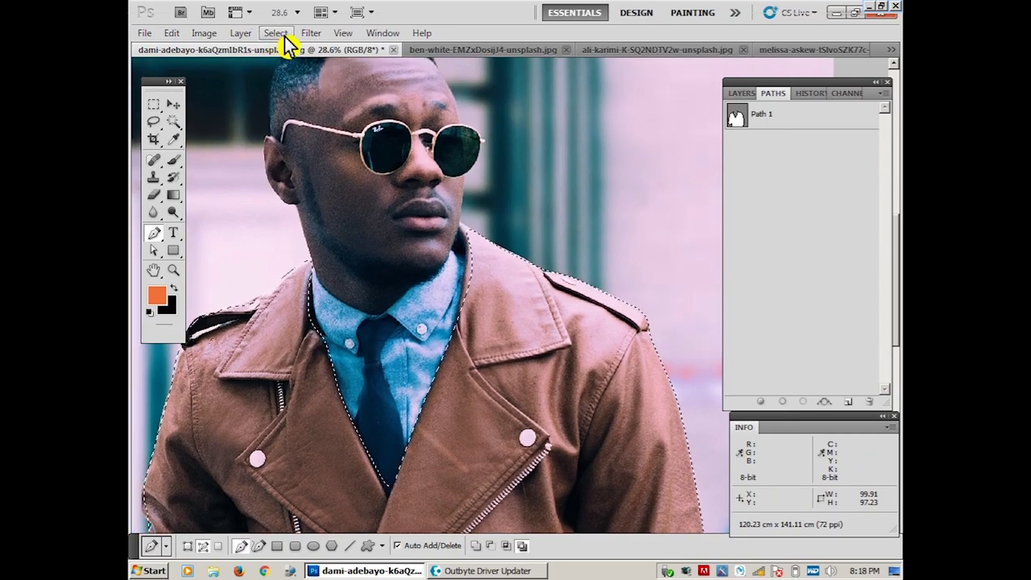
pyautogui.click(311, 33)
pyautogui.moveTo(322, 237)
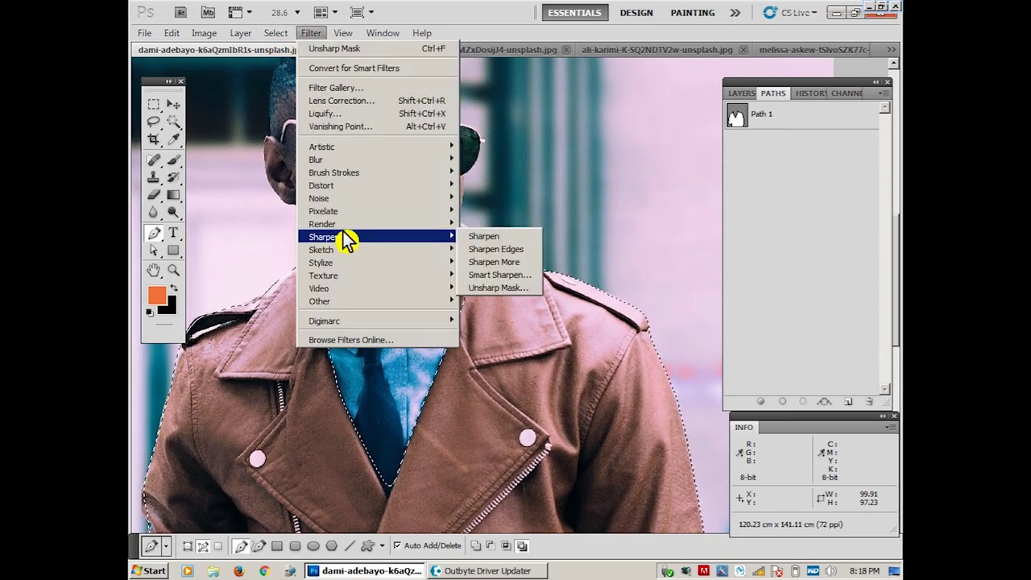
pyautogui.click(494, 288)
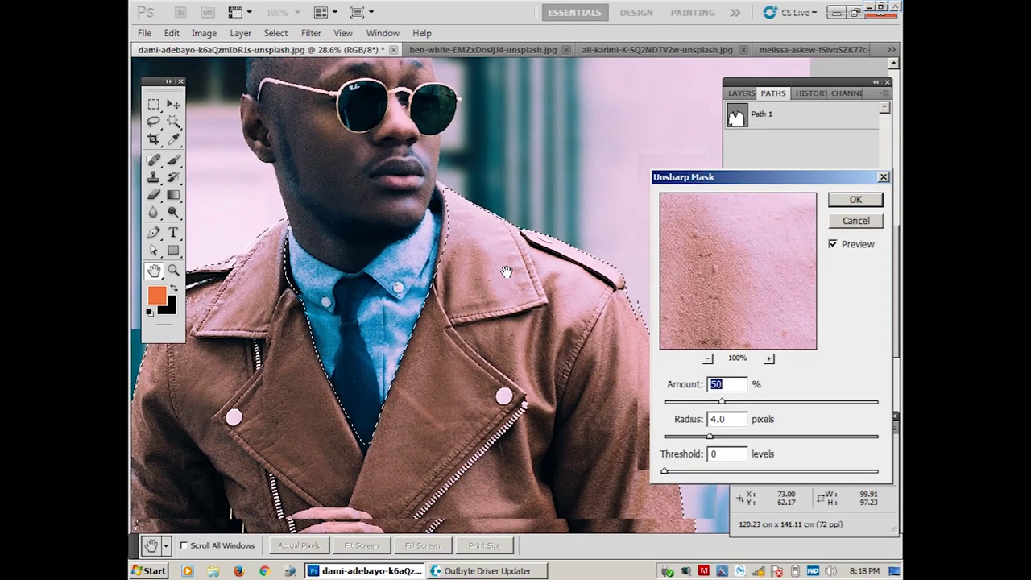
pyautogui.moveTo(491, 278)
pyautogui.mouseDown()
pyautogui.moveTo(435, 288)
pyautogui.moveTo(435, 321)
pyautogui.mouseUp()
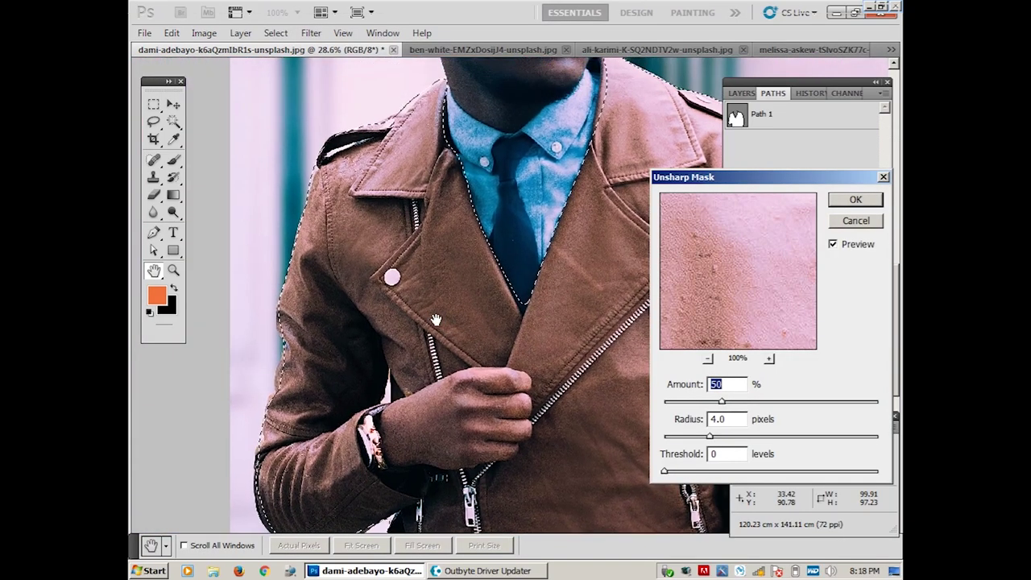
pyautogui.moveTo(344, 250)
pyautogui.mouseDown()
pyautogui.moveTo(448, 250)
pyautogui.moveTo(400, 307)
pyautogui.mouseUp()
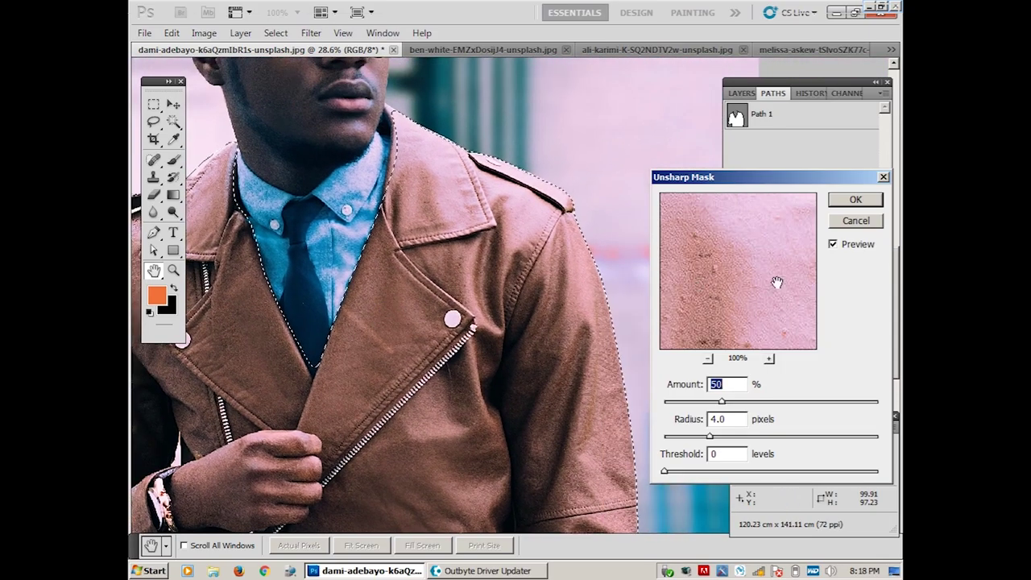
pyautogui.click(428, 204)
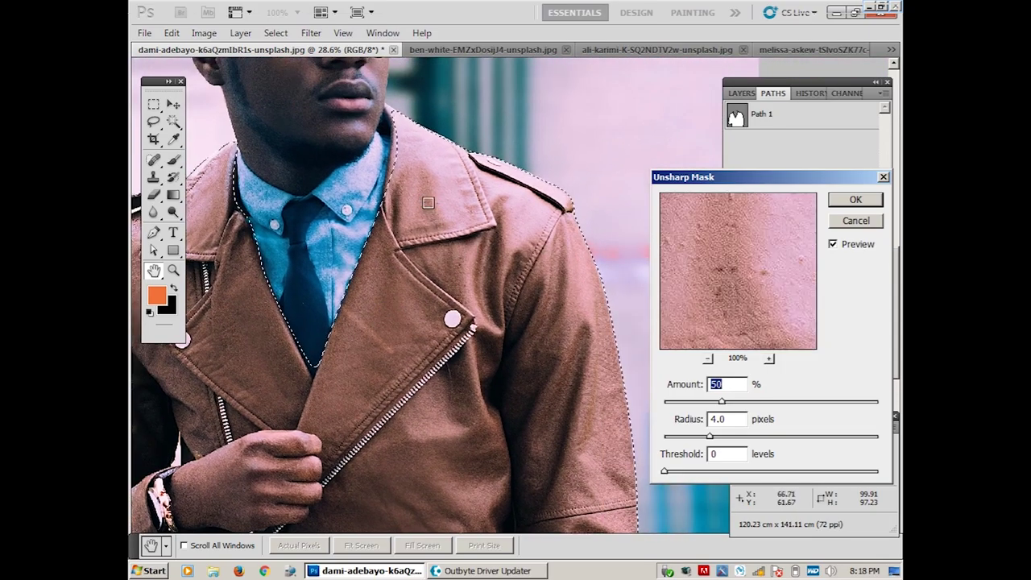
pyautogui.click(852, 199)
# Step: Zoom out to the whole man and compare before and after states in History
pyautogui.press('p')
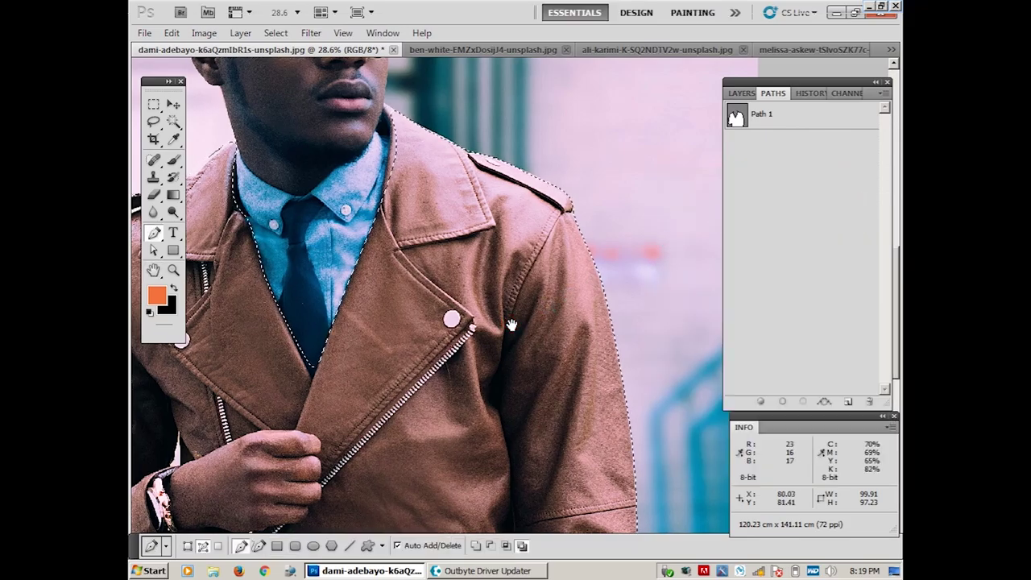
pyautogui.scroll(-5, 509, 325)
pyautogui.press('z')
pyautogui.keyDown('alt'); pyautogui.click(516, 334); pyautogui.keyUp('alt')
pyautogui.keyDown('alt'); pyautogui.click(523, 345); pyautogui.keyUp('alt')
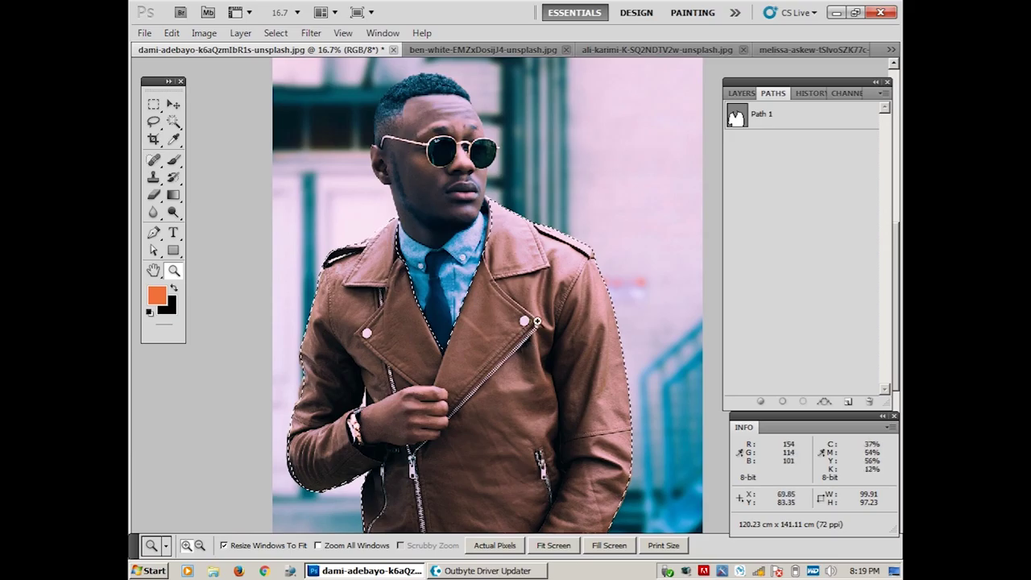
pyautogui.click(813, 93)
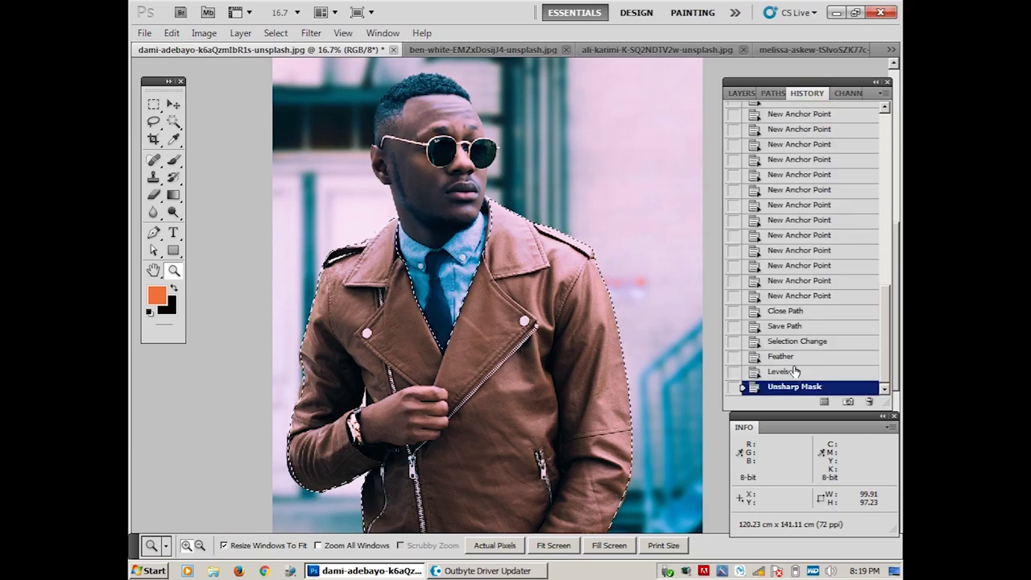
pyautogui.click(796, 342)
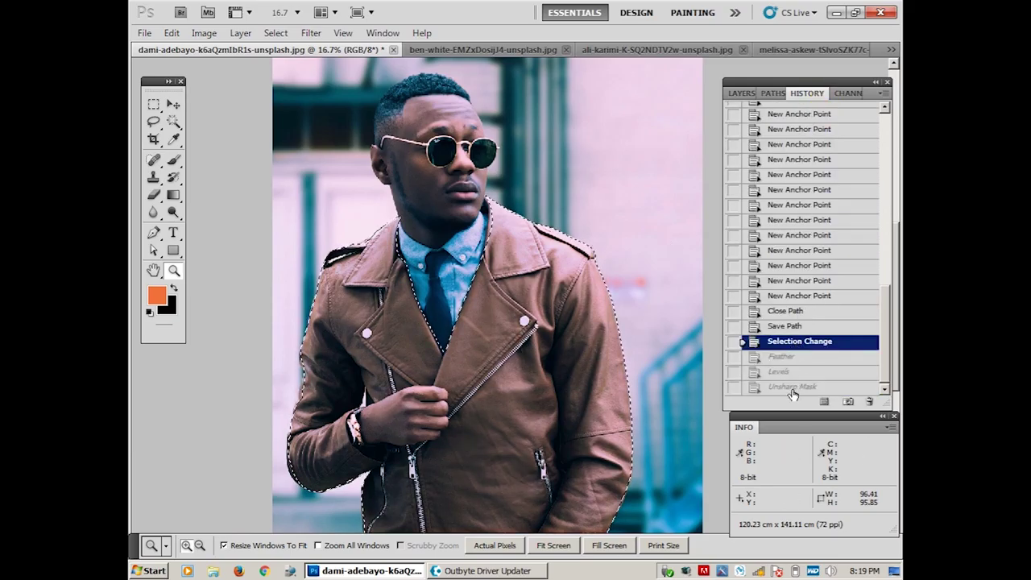
pyautogui.click(795, 388)
pyautogui.click(791, 341)
pyautogui.click(789, 389)
# Step: Deselect the jacket with Ctrl+D and zoom out to the full photo
pyautogui.click(483, 217)
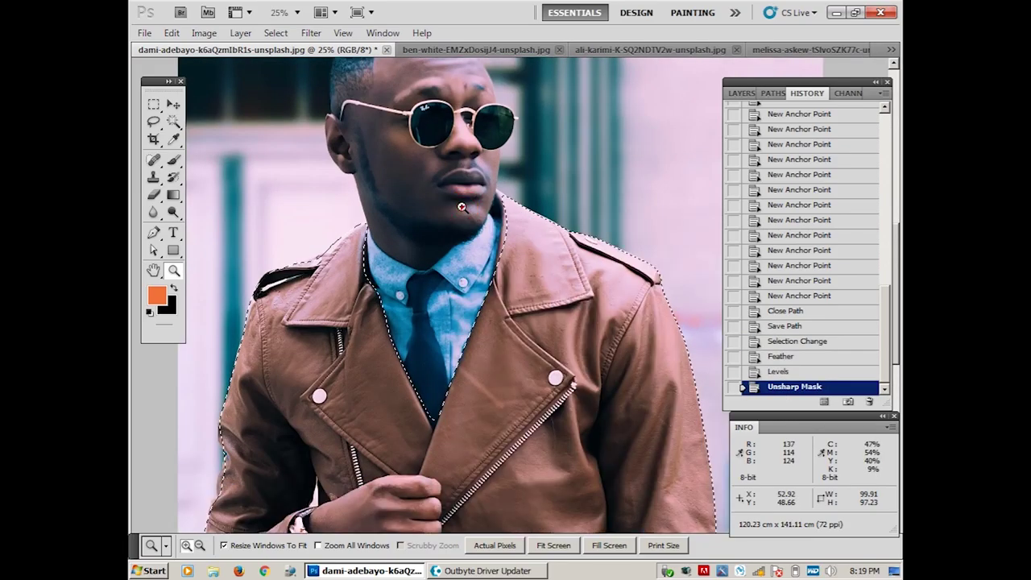
pyautogui.click(475, 266)
pyautogui.moveTo(470, 292)
pyautogui.mouseDown()
pyautogui.moveTo(468, 306)
pyautogui.moveTo(470, 282)
pyautogui.mouseUp()
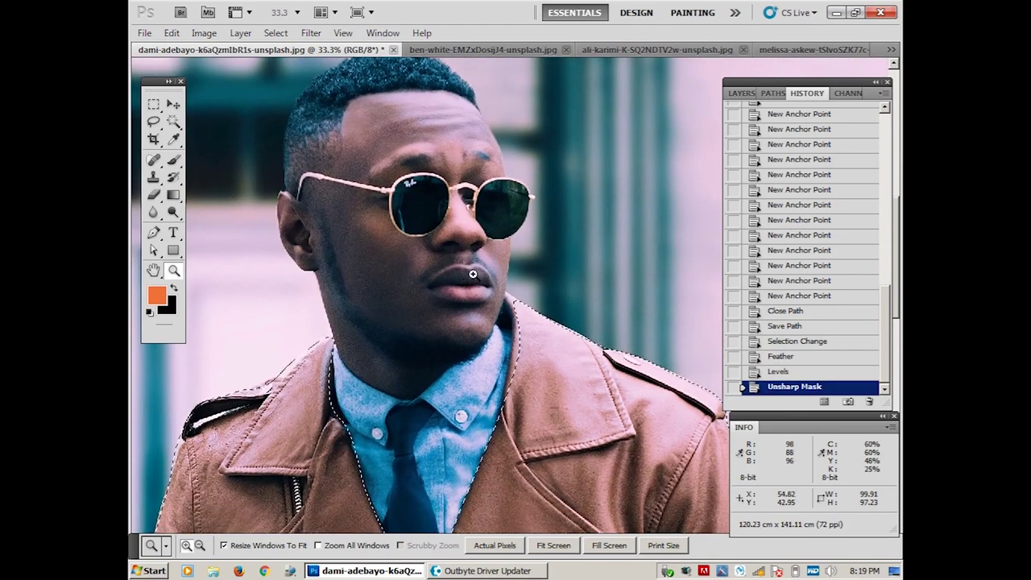
pyautogui.hotkey('ctrl', 'd')
pyautogui.moveTo(484, 300); pyautogui.dragTo(484, 235)
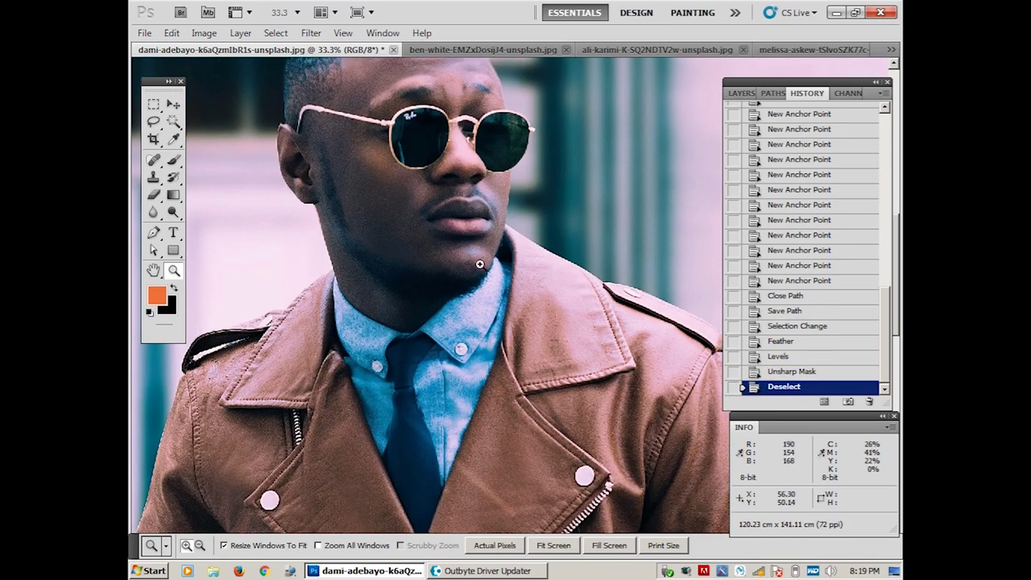
pyautogui.keyDown('alt'); pyautogui.click(473, 275); pyautogui.keyUp('alt')
pyautogui.keyDown('alt'); pyautogui.click(473, 275); pyautogui.keyUp('alt')
pyautogui.keyDown('alt'); pyautogui.click(472, 275); pyautogui.keyUp('alt')
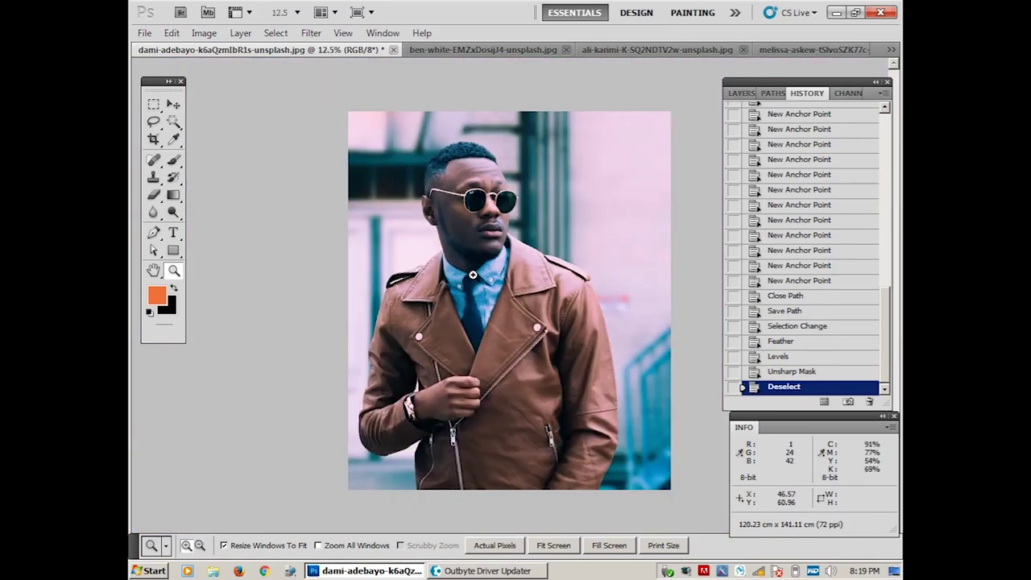
pyautogui.hotkey('ctrl', 'l')
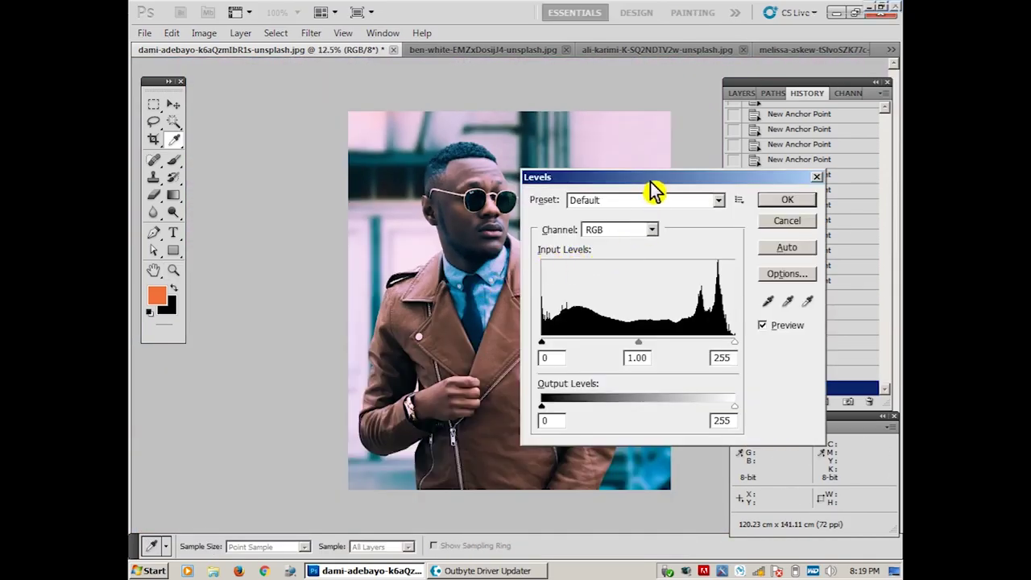
# Step: Apply whole-photo Levels with RGB input values 8, 1.08 and 239
pyautogui.moveTo(649, 176); pyautogui.dragTo(710, 169)
pyautogui.click(697, 216)
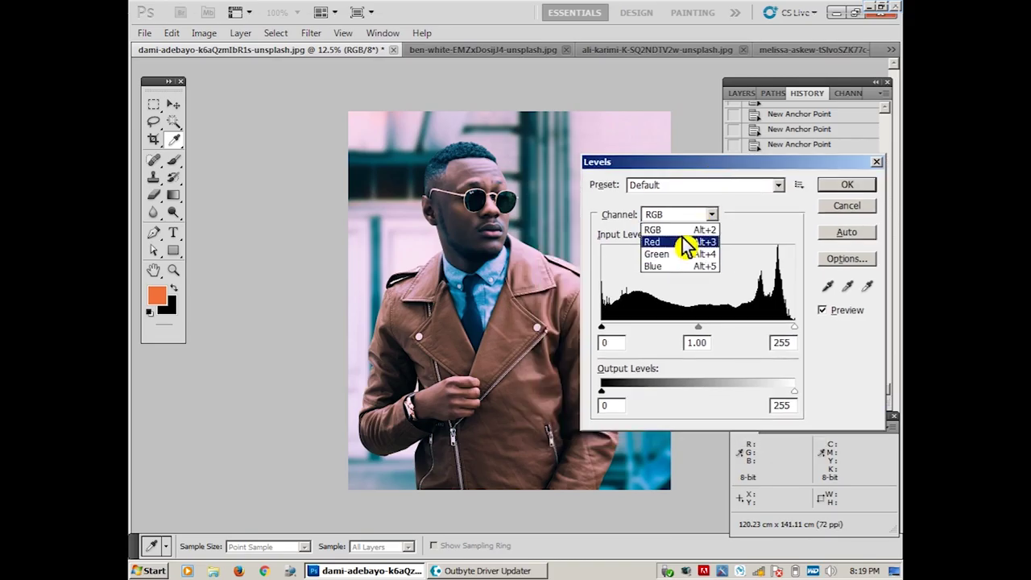
pyautogui.click(683, 228)
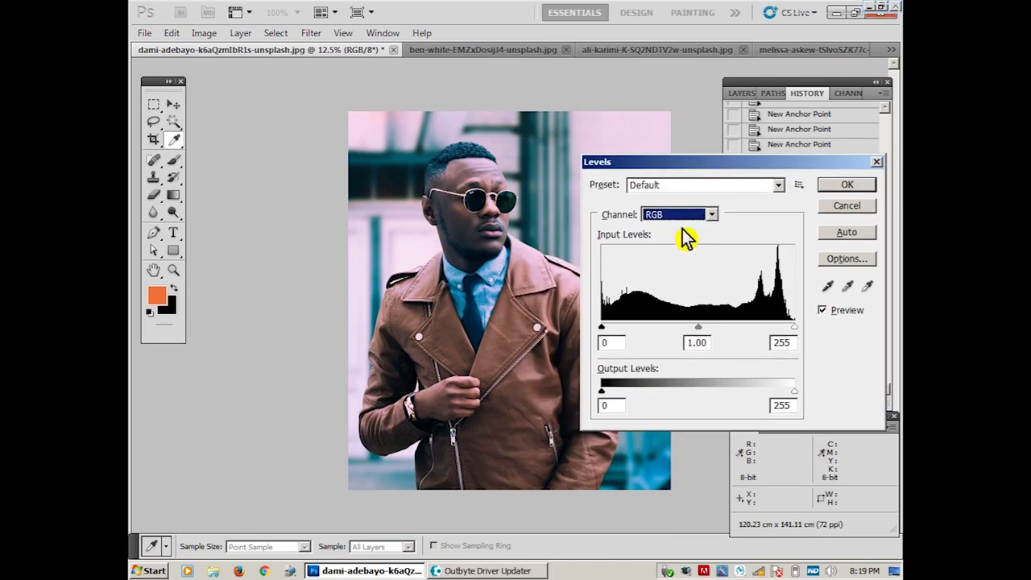
pyautogui.click(698, 331)
pyautogui.moveTo(699, 329); pyautogui.dragTo(689, 330)
pyautogui.write('239')
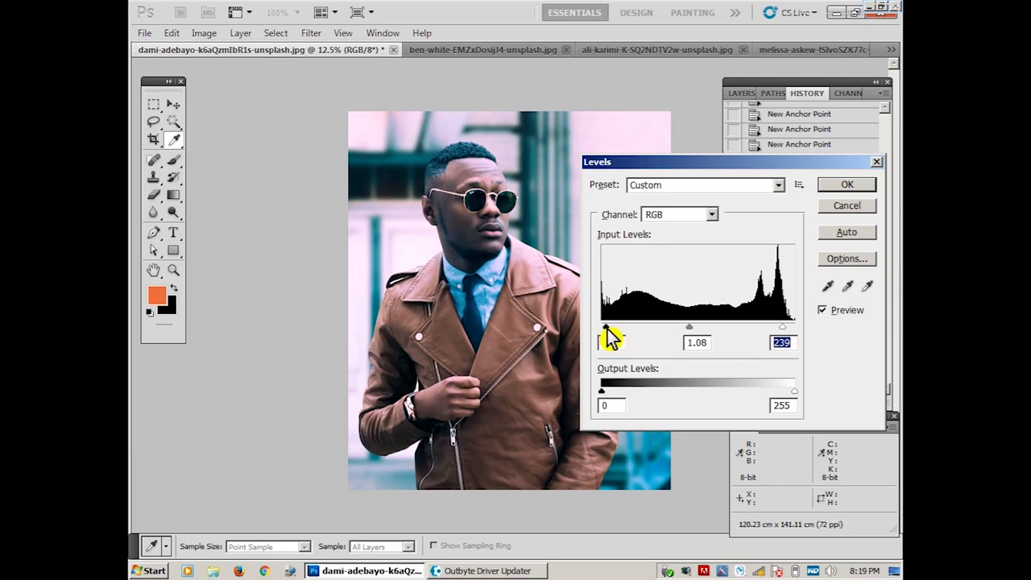
pyautogui.moveTo(604, 327); pyautogui.dragTo(607, 327)
pyautogui.click(838, 185)
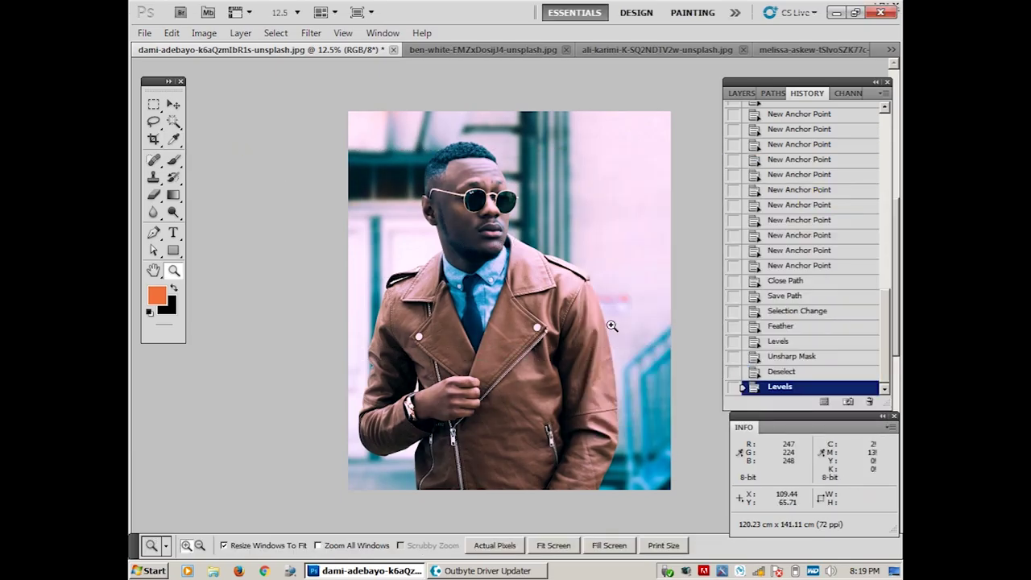
# Step: Zoom in on the man's face and jacket to inspect the edits
pyautogui.click(485, 272)
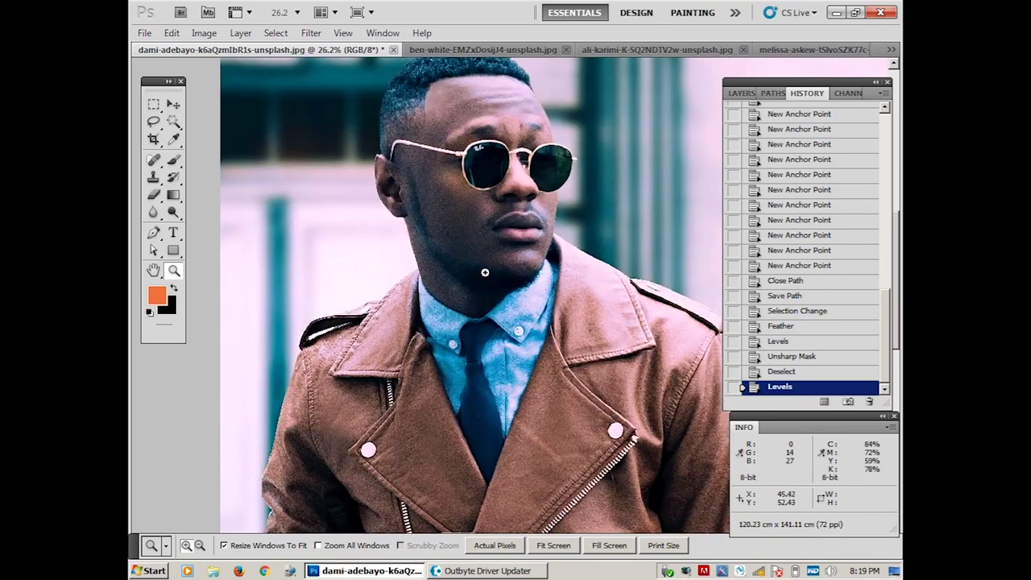
pyautogui.moveTo(485, 273)
pyautogui.mouseDown()
pyautogui.moveTo(435, 286)
pyautogui.moveTo(553, 306)
pyautogui.moveTo(591, 188)
pyautogui.moveTo(508, 208)
pyautogui.mouseUp()
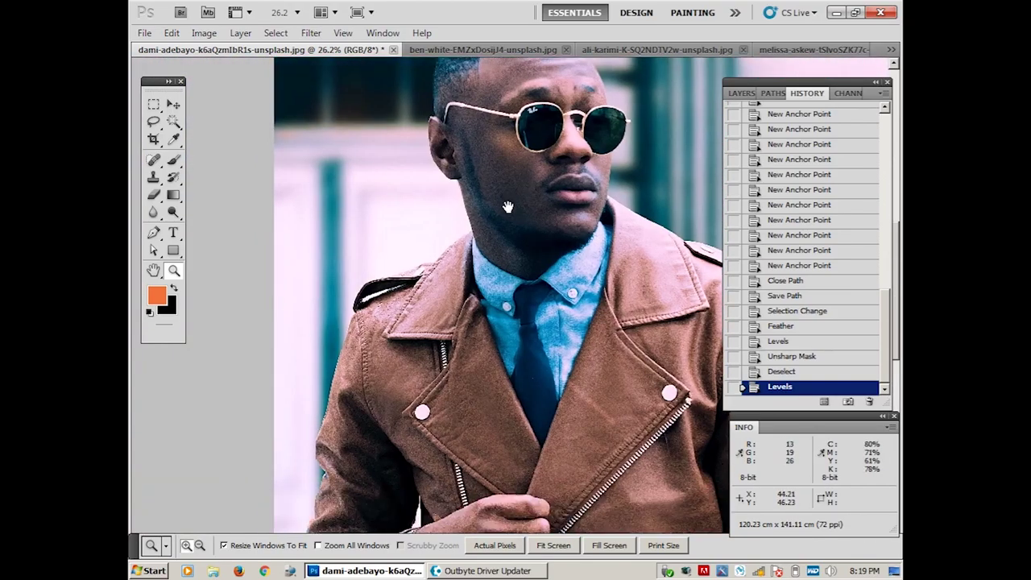
pyautogui.keyDown('alt'); pyautogui.click(515, 248); pyautogui.keyUp('alt')
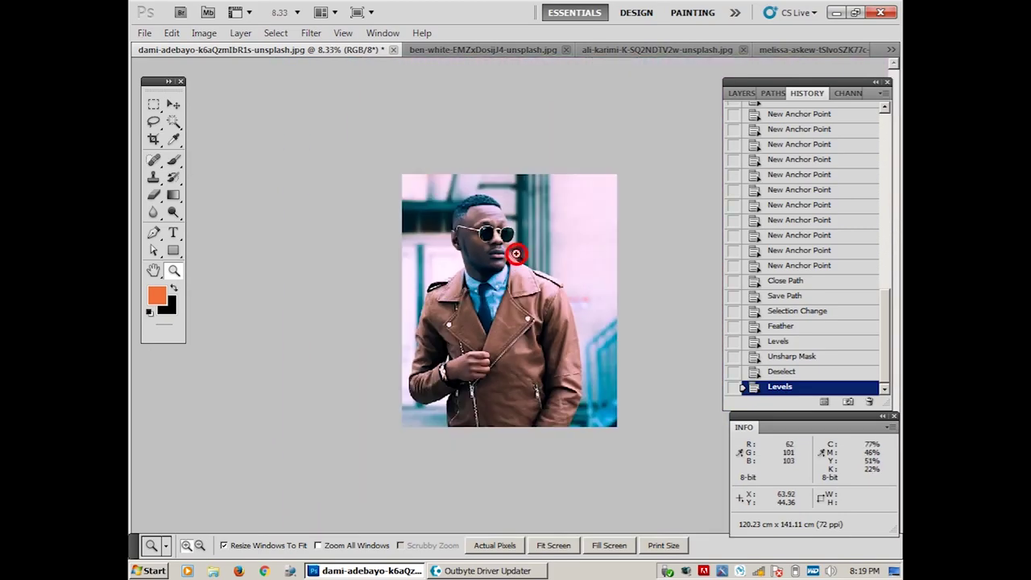
pyautogui.click(516, 254)
pyautogui.click(515, 253)
# Step: Raise the whole photo's brightness to 5 with Brightness/Contrast, contrast left at 0
pyautogui.click(204, 33)
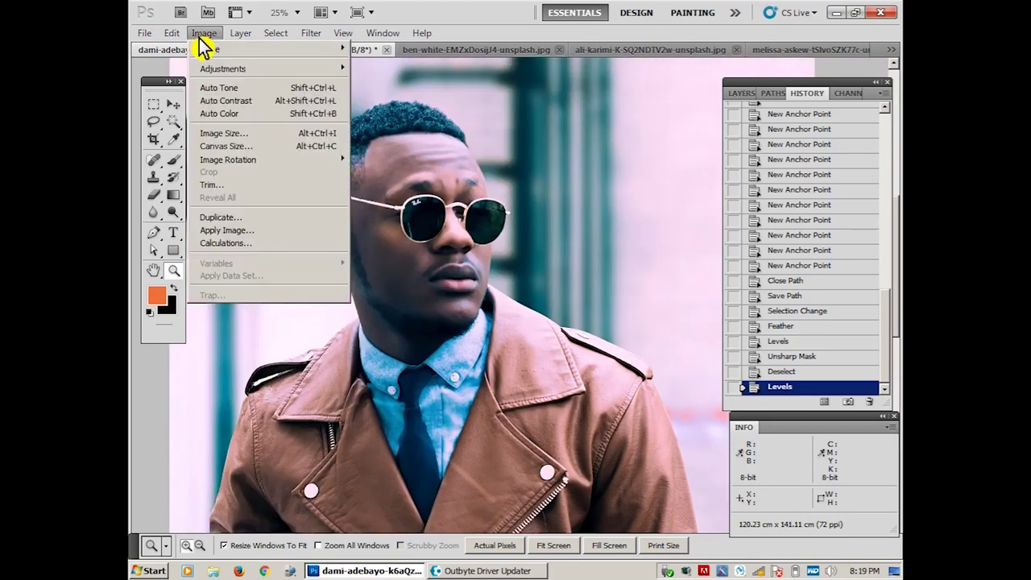
pyautogui.click(371, 70)
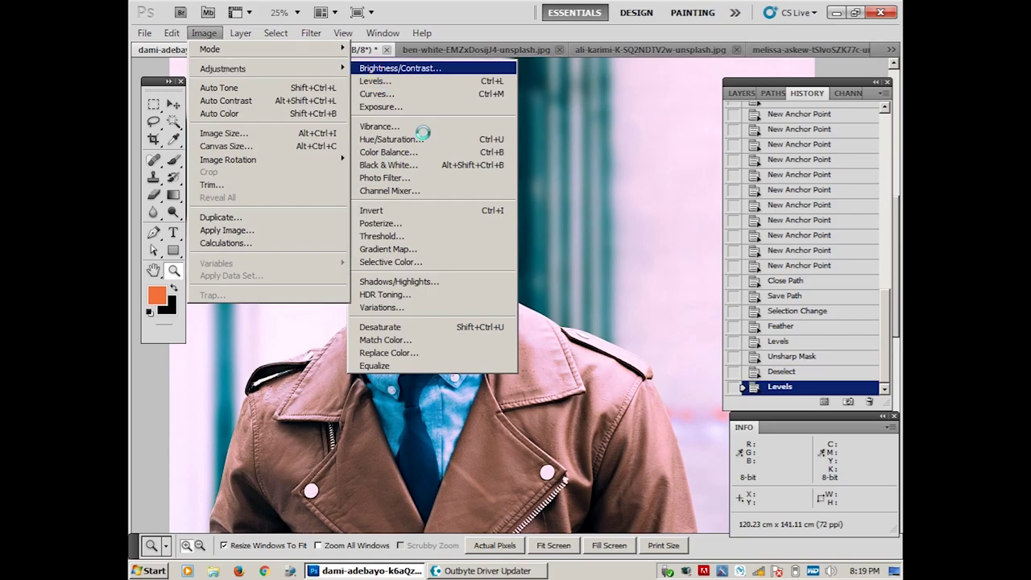
pyautogui.write('5')
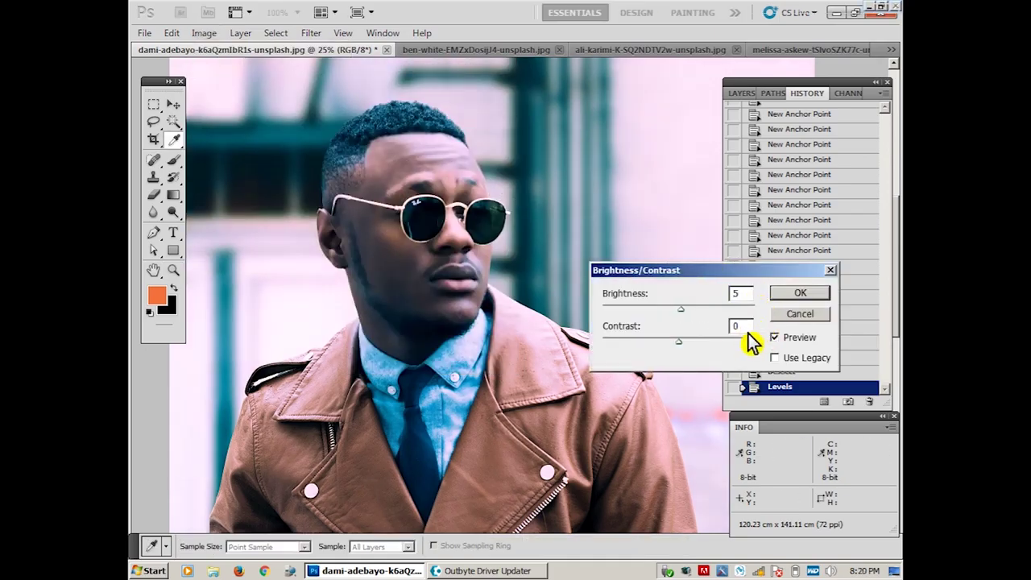
pyautogui.write('5')
pyautogui.click(800, 293)
# Step: Toggle History states to compare the brightened photo against the unadjusted version
pyautogui.press('z')
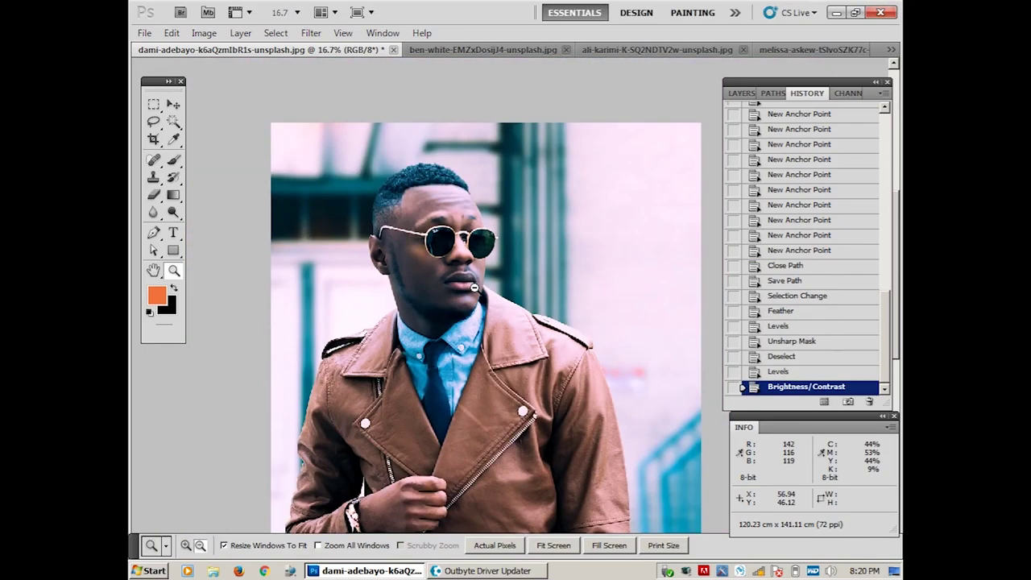
pyautogui.keyDown('alt'); pyautogui.click(476, 288); pyautogui.keyUp('alt')
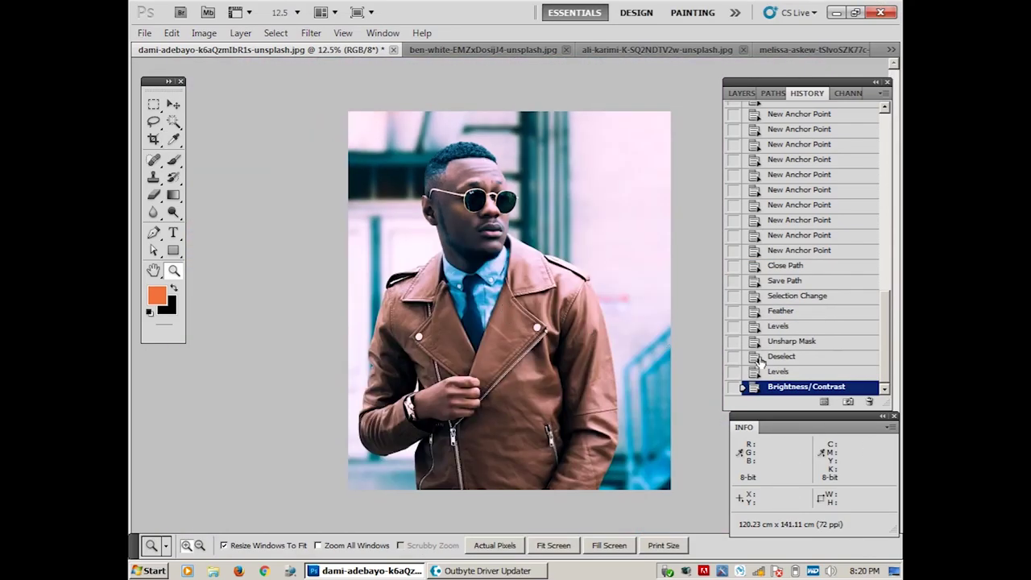
pyautogui.click(776, 357)
pyautogui.click(778, 388)
pyautogui.click(779, 356)
pyautogui.click(776, 387)
pyautogui.click(500, 272)
pyautogui.keyDown('alt'); pyautogui.click(501, 258); pyautogui.keyUp('alt')
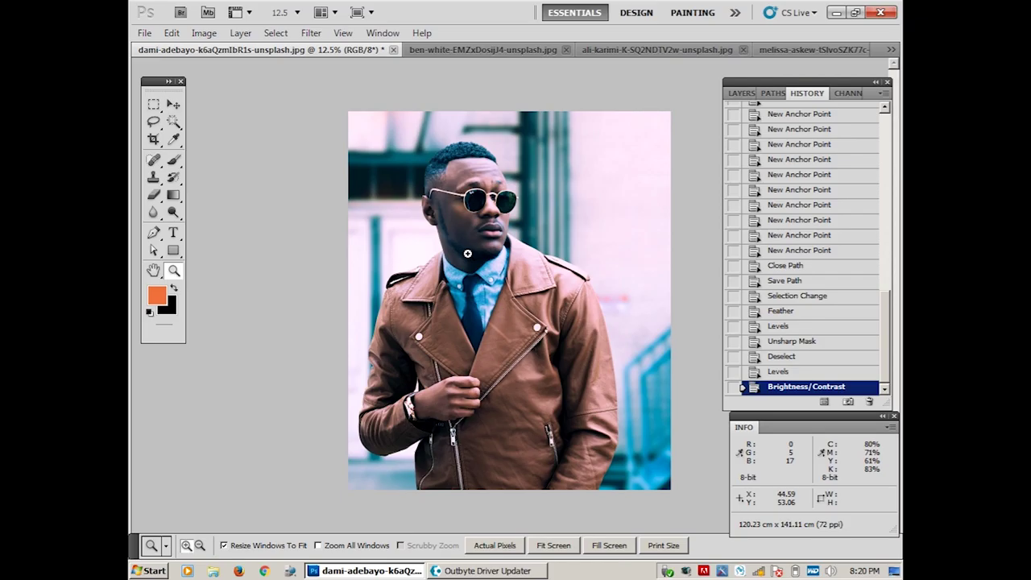
# Step: Start Save As for the photo, keeping JPEG as the format
pyautogui.click(145, 33)
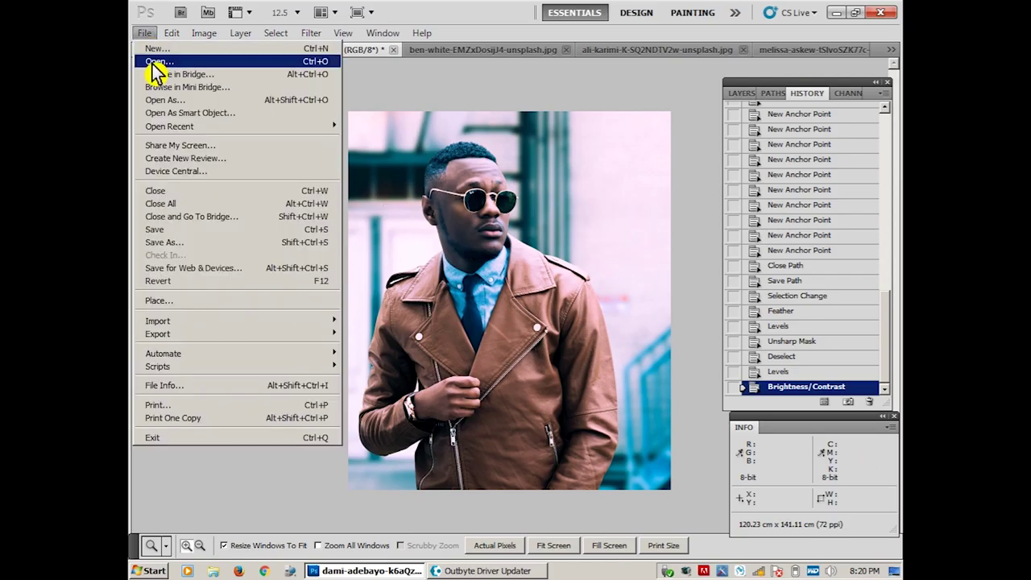
pyautogui.click(195, 241)
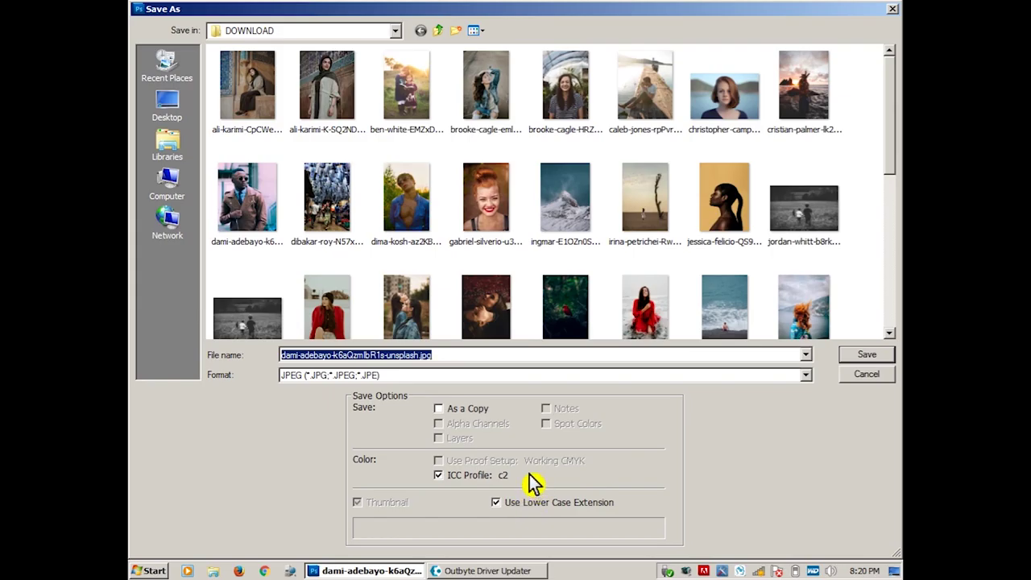
pyautogui.click(439, 475)
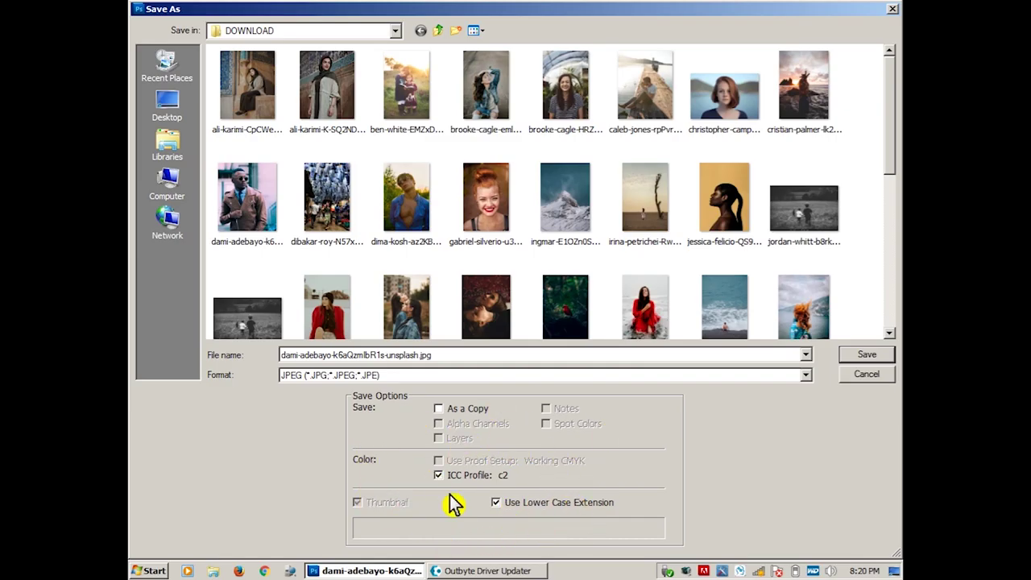
pyautogui.click(470, 374)
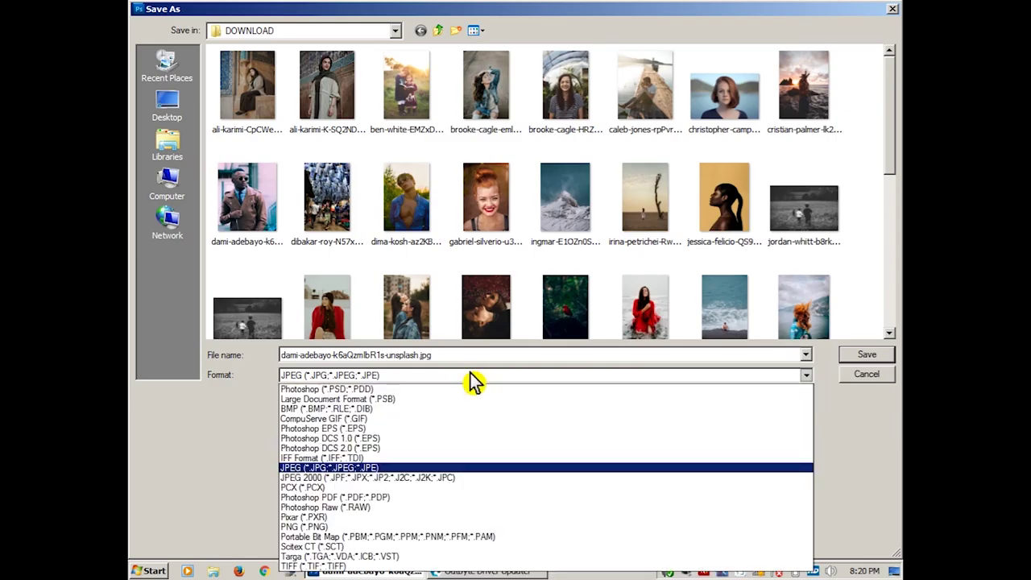
pyautogui.click(842, 422)
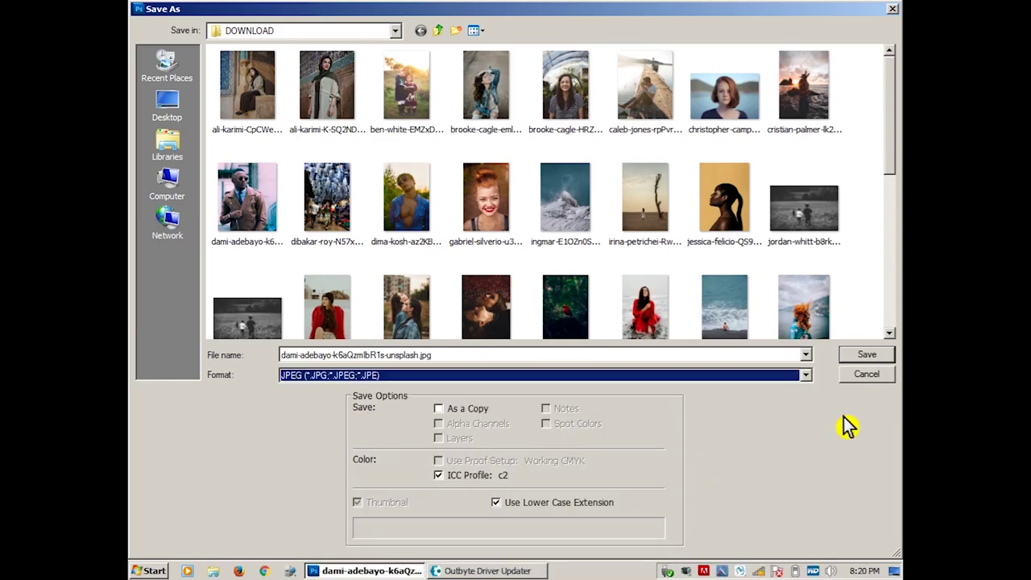
# Step: Save as dami-adebayo-k6aQzmIbR1s-unsplashV2, a quality 12 Baseline (Standard) JPEG
pyautogui.click(453, 364)
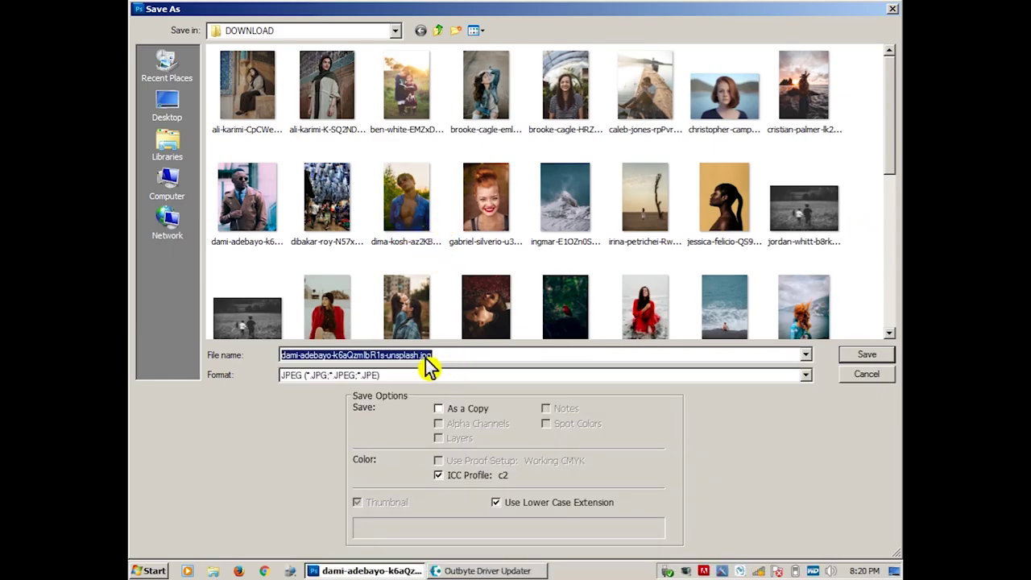
pyautogui.doubleClick(423, 356)
pyautogui.write('V')
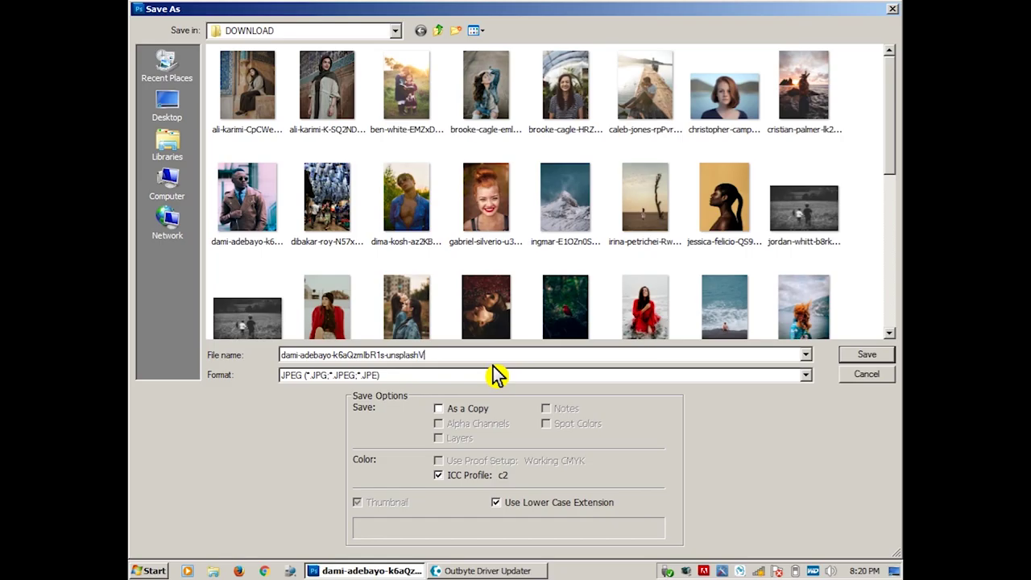
pyautogui.write('2')
pyautogui.click(864, 356)
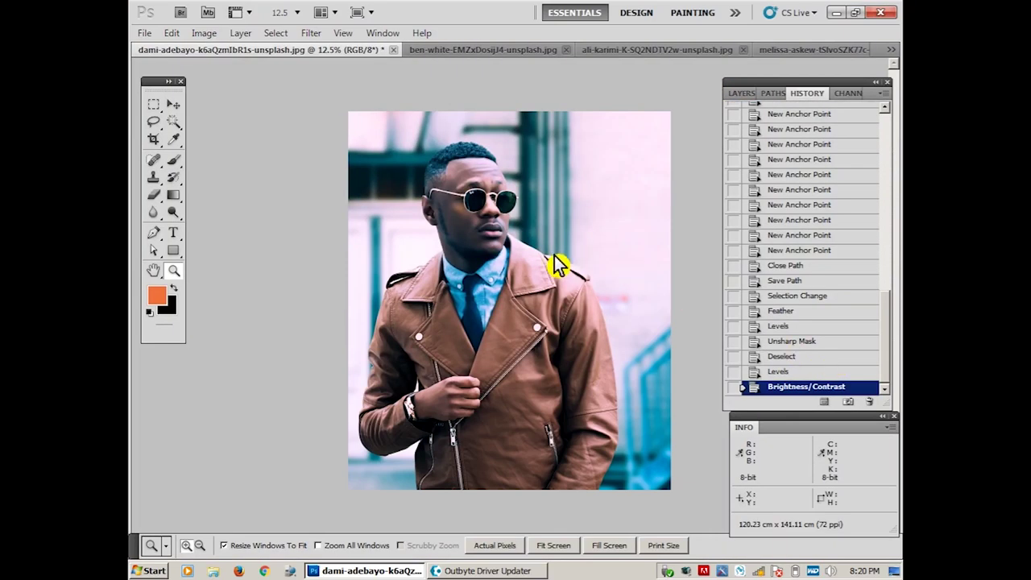
pyautogui.click(436, 255)
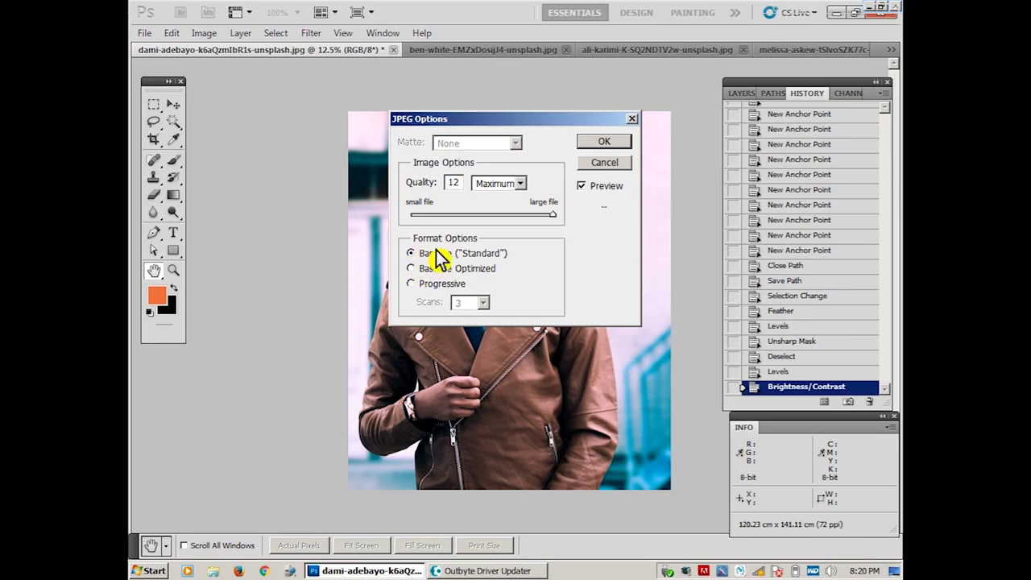
pyautogui.click(604, 143)
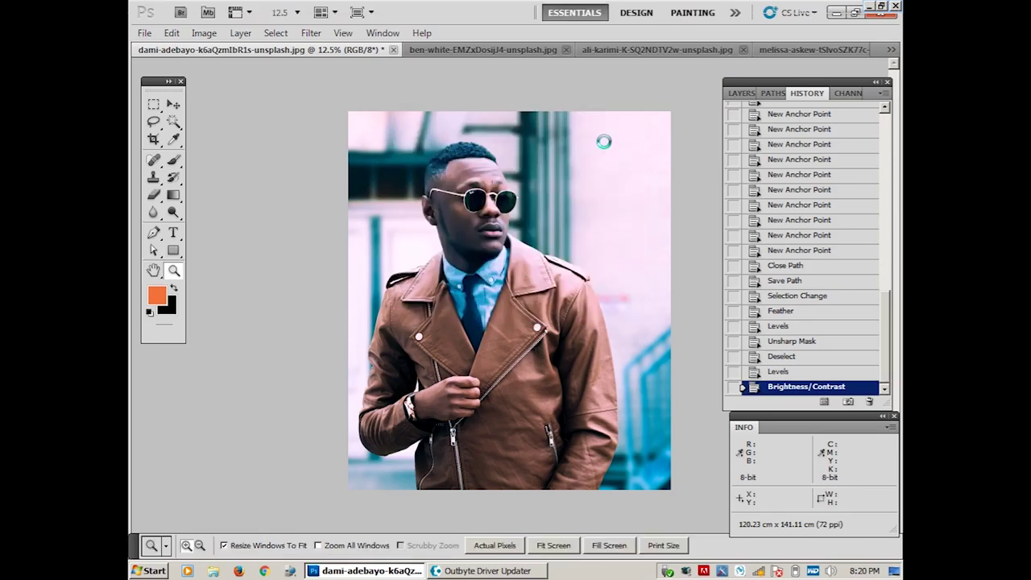